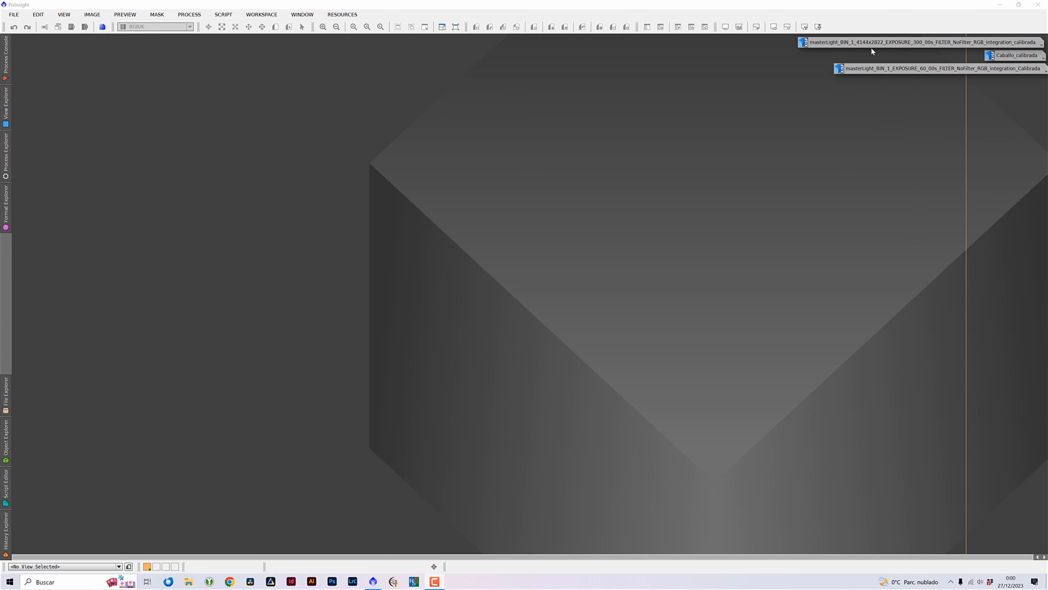
Open the minimized 300 s masterLight image and examine the star shapes across the frame at 3:1 zoom
{"action": "double_click", "coordinate": [877, 42]}
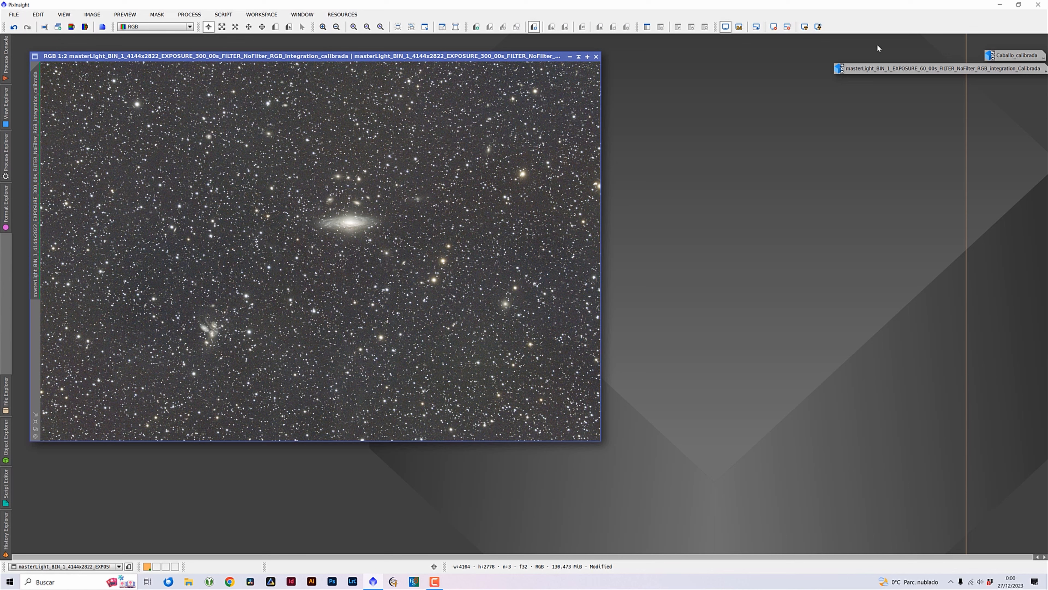
{"action": "key", "text": "ctrl+plus"}
{"action": "key", "text": "ctrl+plus"}
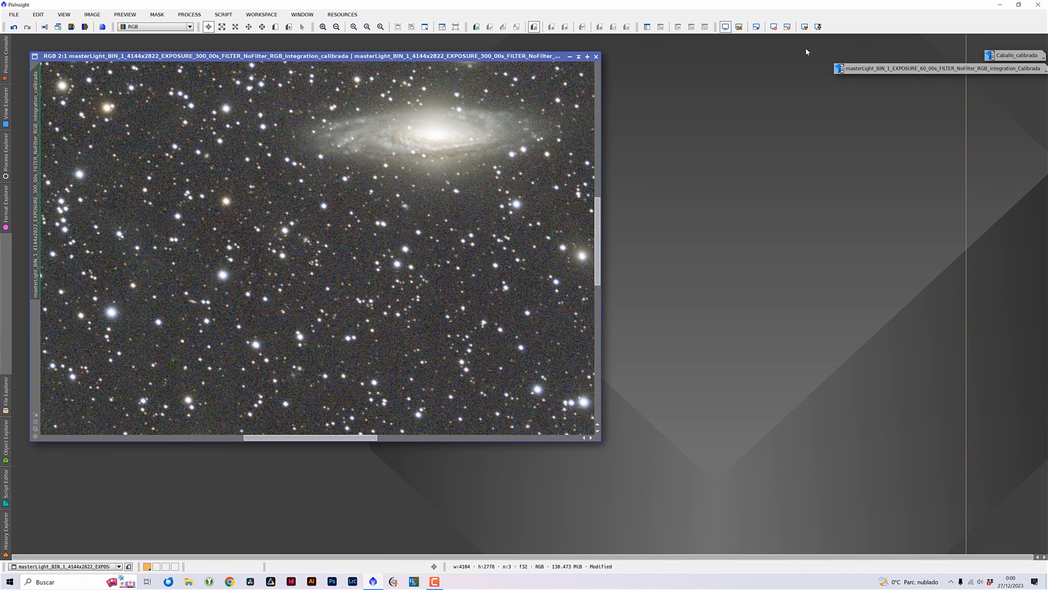
{"action": "left_click_drag", "start_coordinate": [443, 341], "coordinate": [479, 310]}
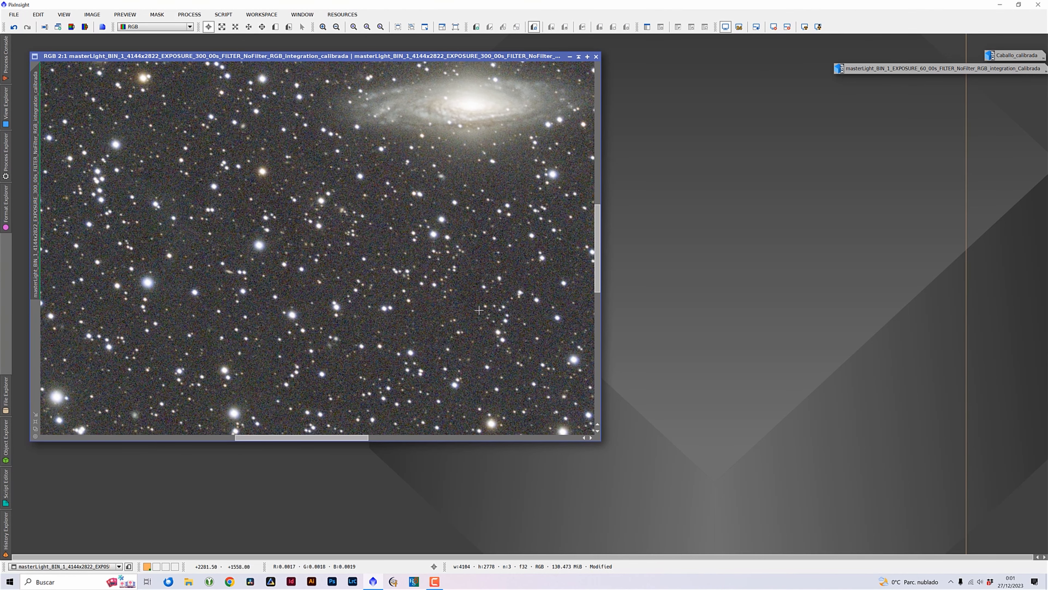
{"action": "key", "text": "ctrl+plus"}
{"action": "left_click_drag", "start_coordinate": [275, 350], "coordinate": [394, 303]}
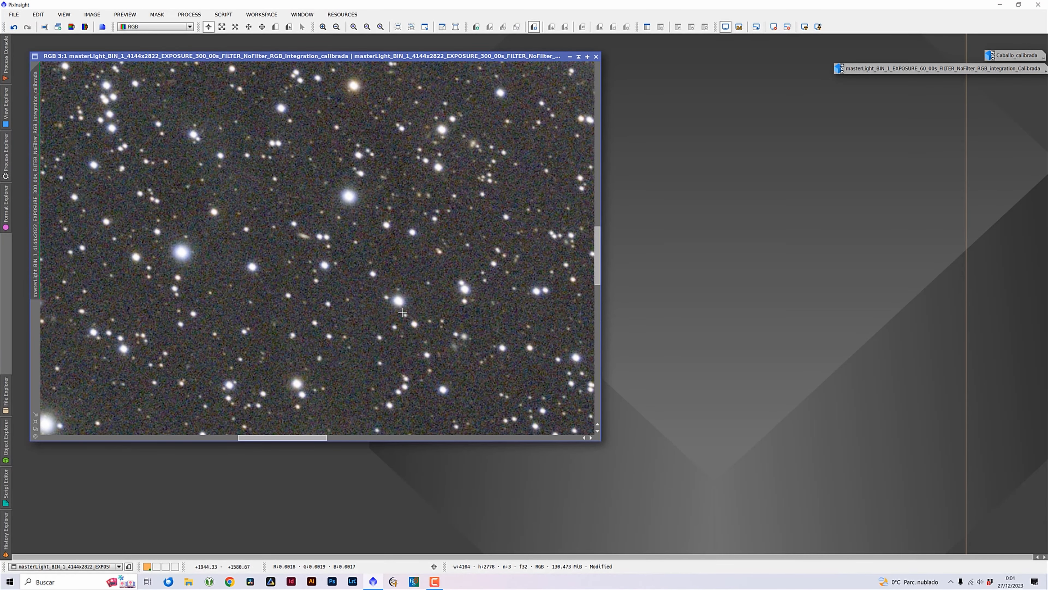
{"action": "left_click_drag", "start_coordinate": [255, 189], "coordinate": [439, 358]}
{"action": "left_click_drag", "start_coordinate": [405, 310], "coordinate": [398, 358]}
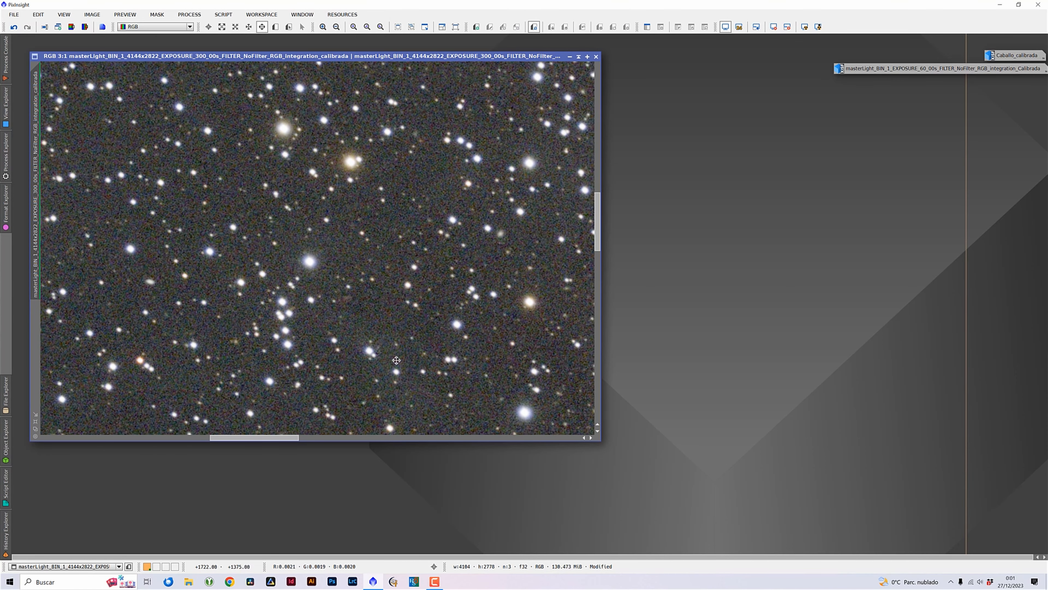
{"action": "key", "text": "space"}
{"action": "left_click", "coordinate": [358, 310]}
{"action": "key", "text": "space"}
{"action": "left_click_drag", "start_coordinate": [513, 397], "coordinate": [305, 233]}
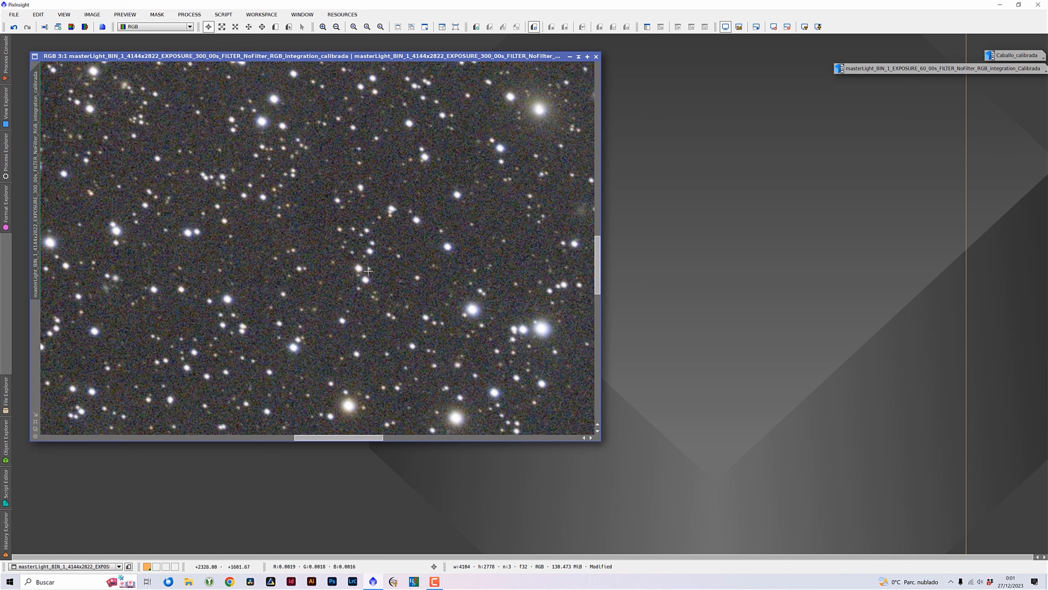
Open the Caballo_calibrada image and examine the Horsehead area at 2:1 zoom
{"action": "double_click", "coordinate": [1012, 57]}
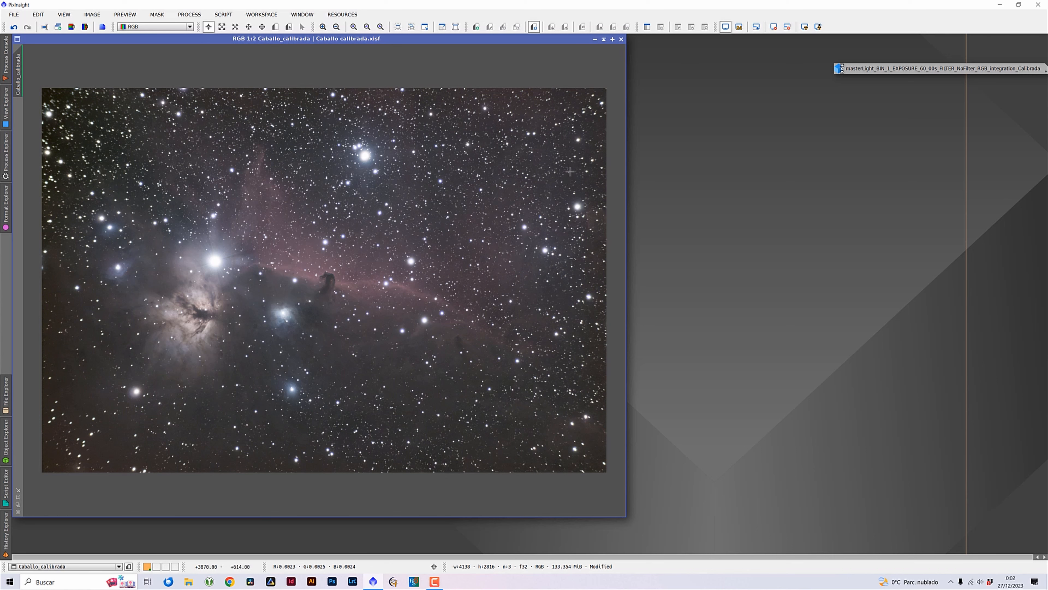
{"action": "key", "text": "ctrl+plus"}
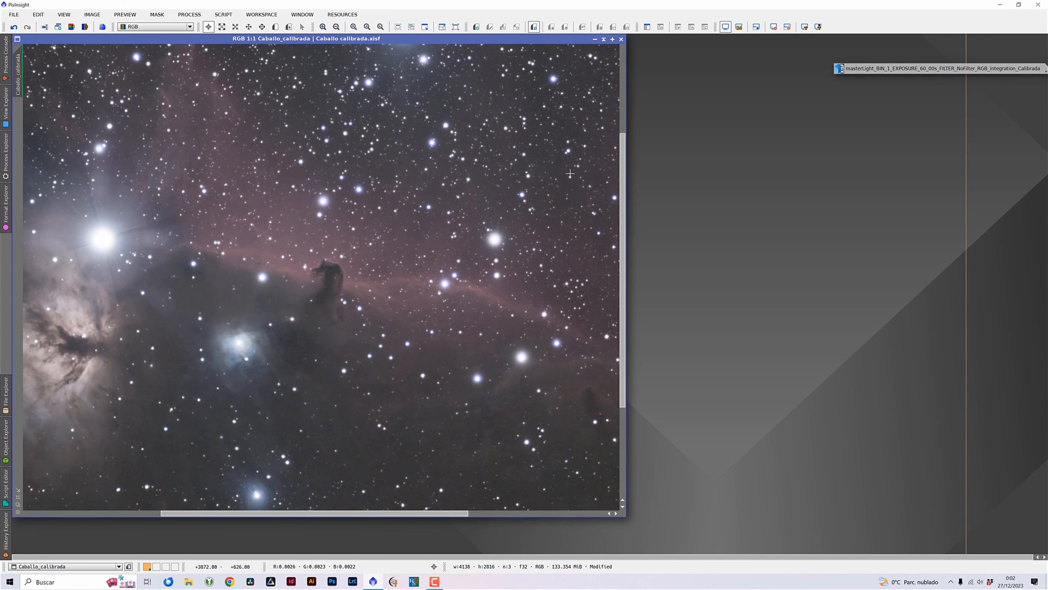
{"action": "scroll", "coordinate": [570, 173], "scroll_direction": "up", "scroll_amount": 1}
{"action": "left_click_drag", "start_coordinate": [488, 370], "coordinate": [462, 341]}
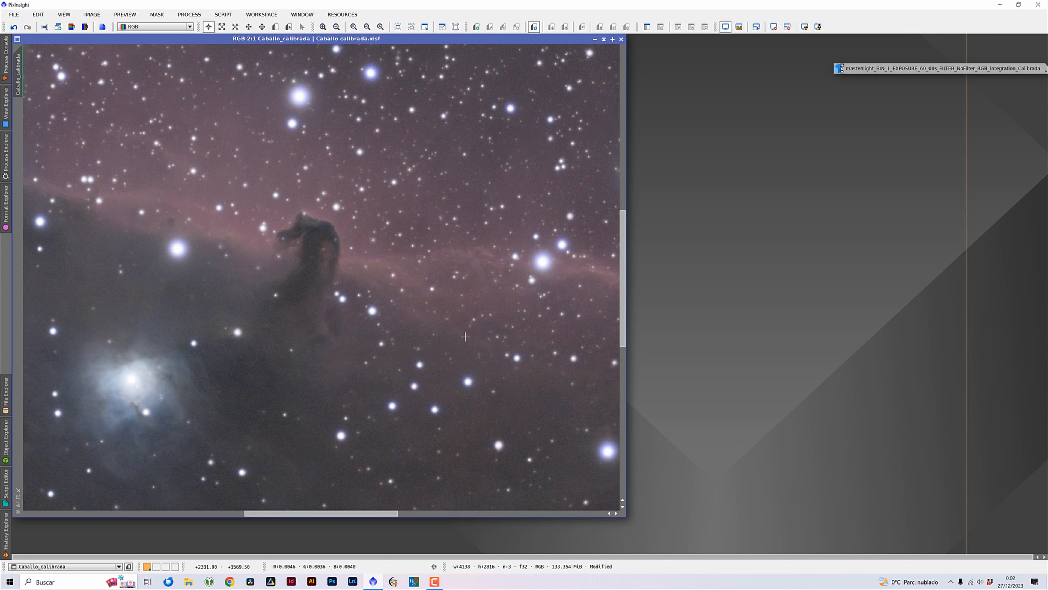
{"action": "scroll", "coordinate": [465, 336], "scroll_direction": "down", "scroll_amount": 1}
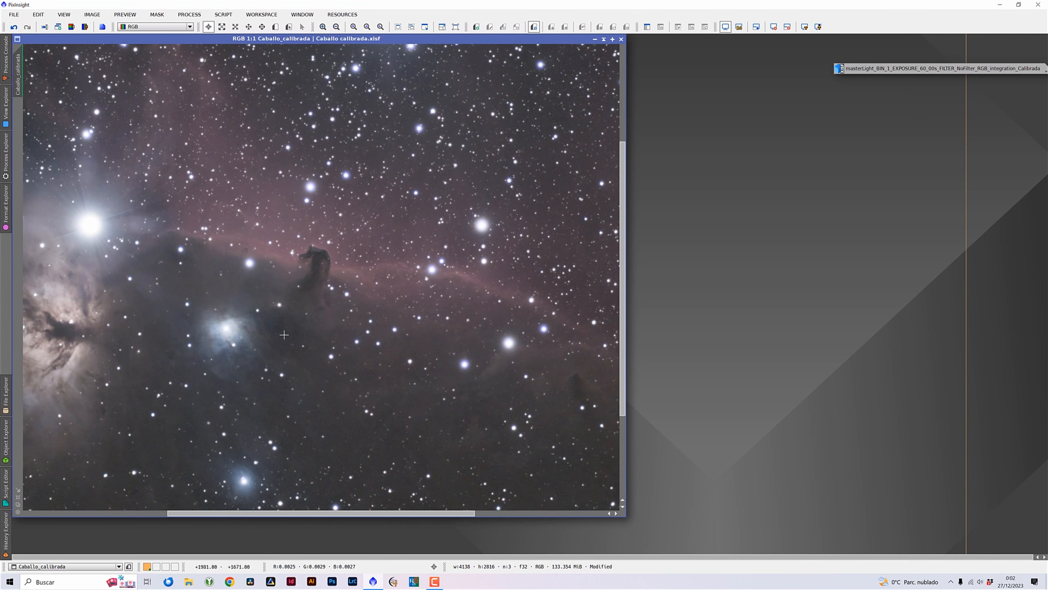
Examine the star shapes toward the edges and corners of the Caballo_calibrada image at 2:1 zoom
{"action": "key", "text": "space"}
{"action": "left_click_drag", "start_coordinate": [465, 265], "coordinate": [234, 419]}
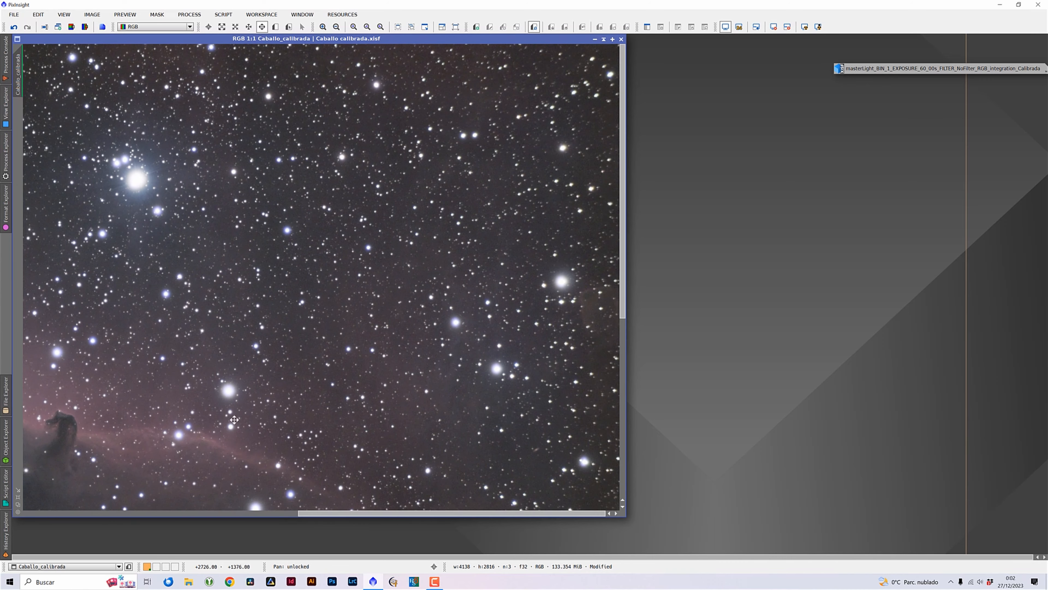
{"action": "scroll", "coordinate": [287, 397], "scroll_direction": "up", "scroll_amount": 1}
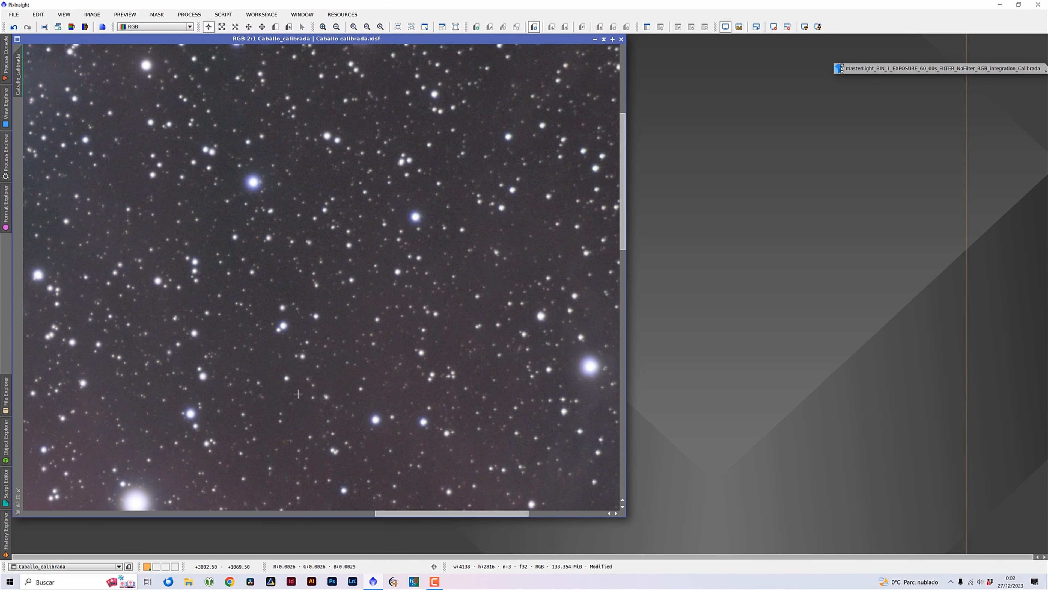
{"action": "key", "text": "space"}
{"action": "left_click_drag", "start_coordinate": [516, 147], "coordinate": [163, 498]}
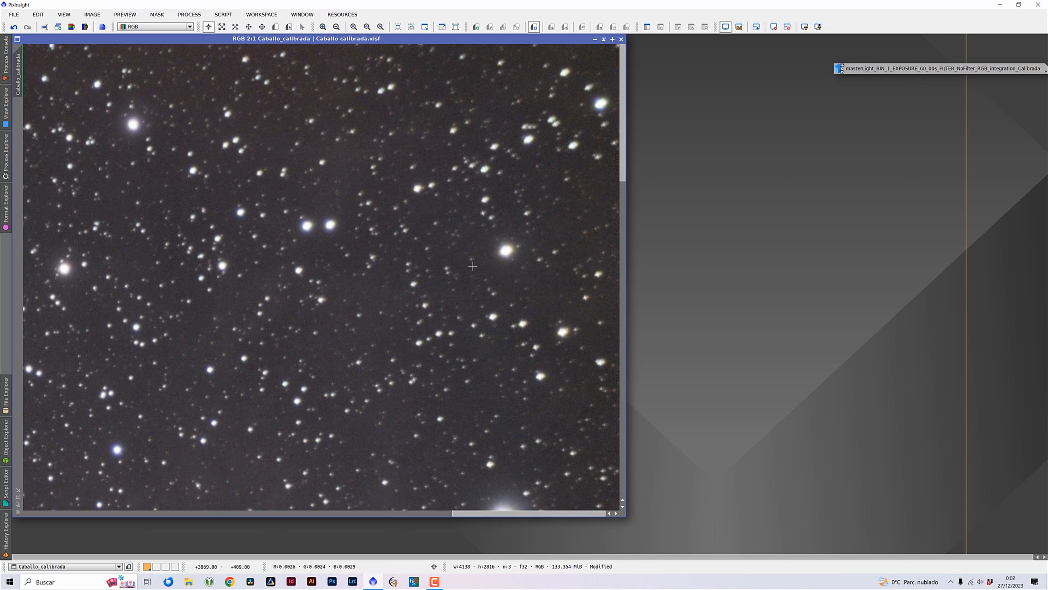
{"action": "key", "text": "space"}
{"action": "left_click_drag", "start_coordinate": [502, 441], "coordinate": [496, 74]}
{"action": "left_click_drag", "start_coordinate": [451, 482], "coordinate": [447, 67]}
{"action": "left_click_drag", "start_coordinate": [394, 323], "coordinate": [406, 85]}
{"action": "left_click_drag", "start_coordinate": [337, 324], "coordinate": [391, 129]}
Open the 60 s masterLight image, enlarge its window and examine the nebula at 1:1 zoom
{"action": "double_click", "coordinate": [937, 68]}
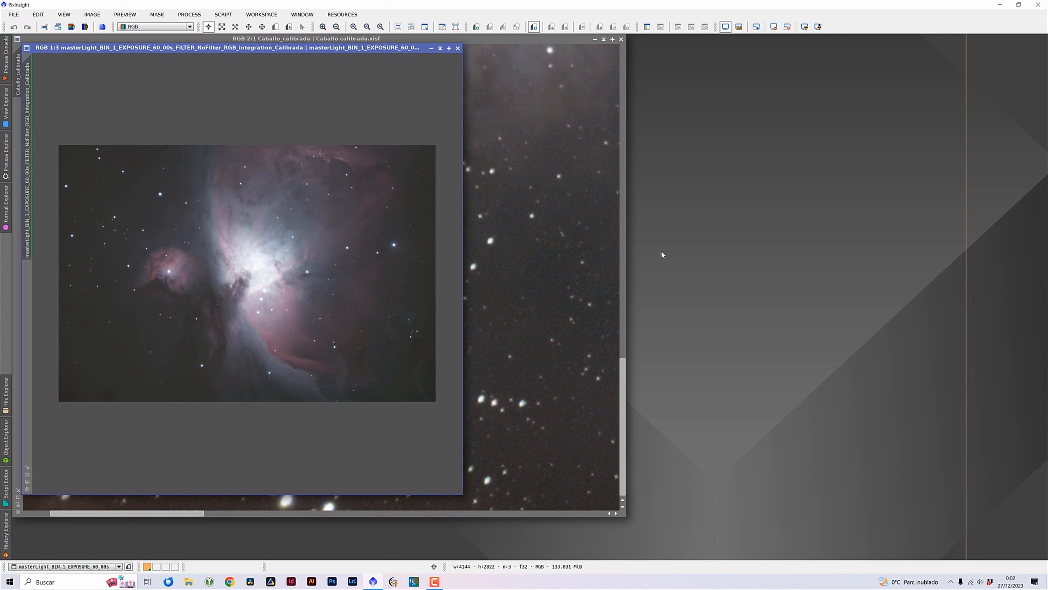
{"action": "left_click_drag", "start_coordinate": [466, 497], "coordinate": [731, 552]}
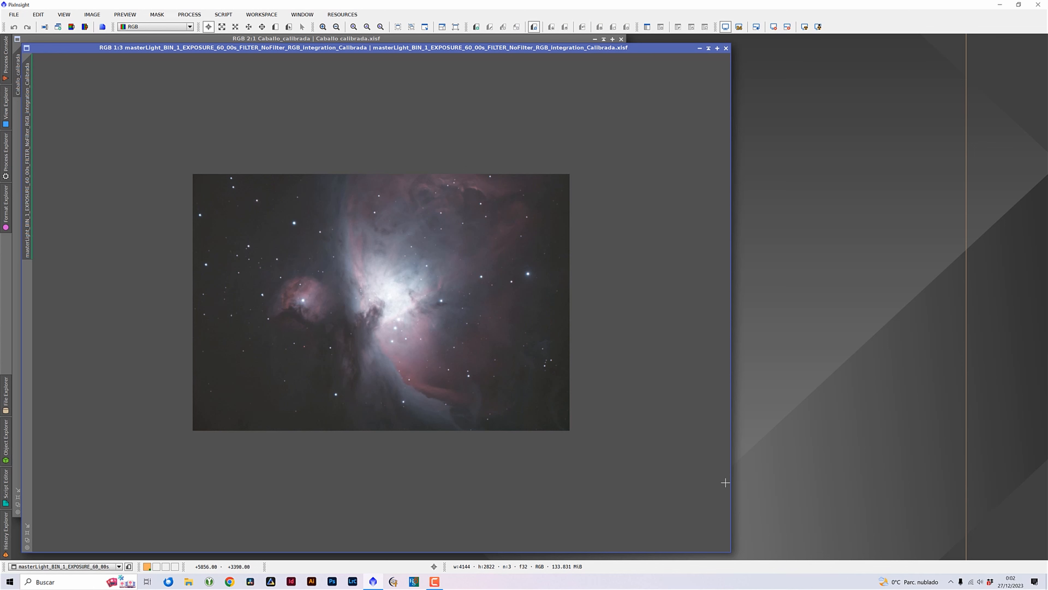
{"action": "scroll", "coordinate": [725, 482], "scroll_direction": "up", "scroll_amount": 2}
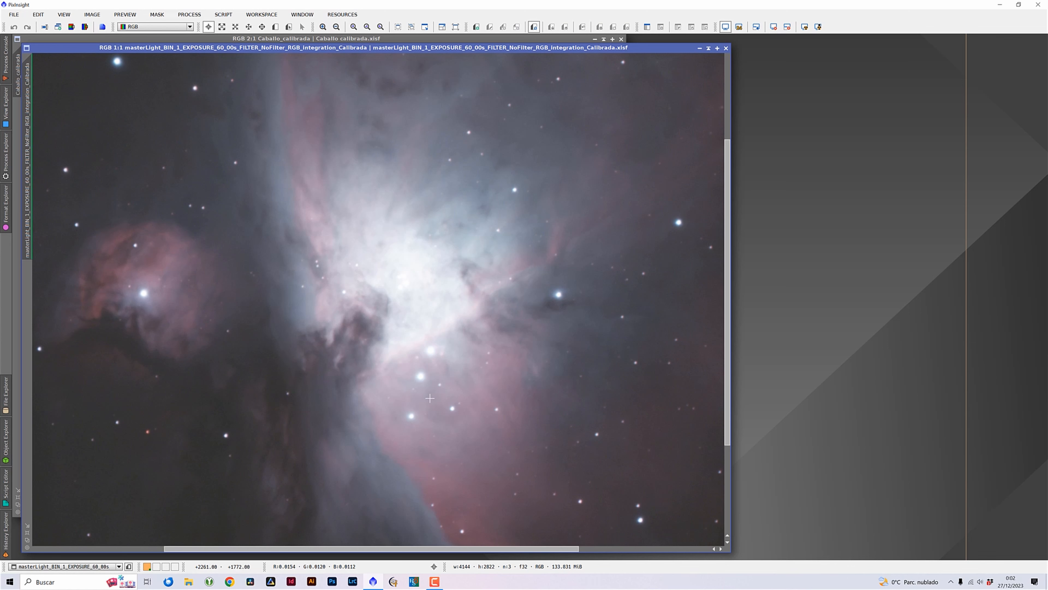
{"action": "scroll", "coordinate": [429, 397], "scroll_direction": "down", "scroll_amount": 1}
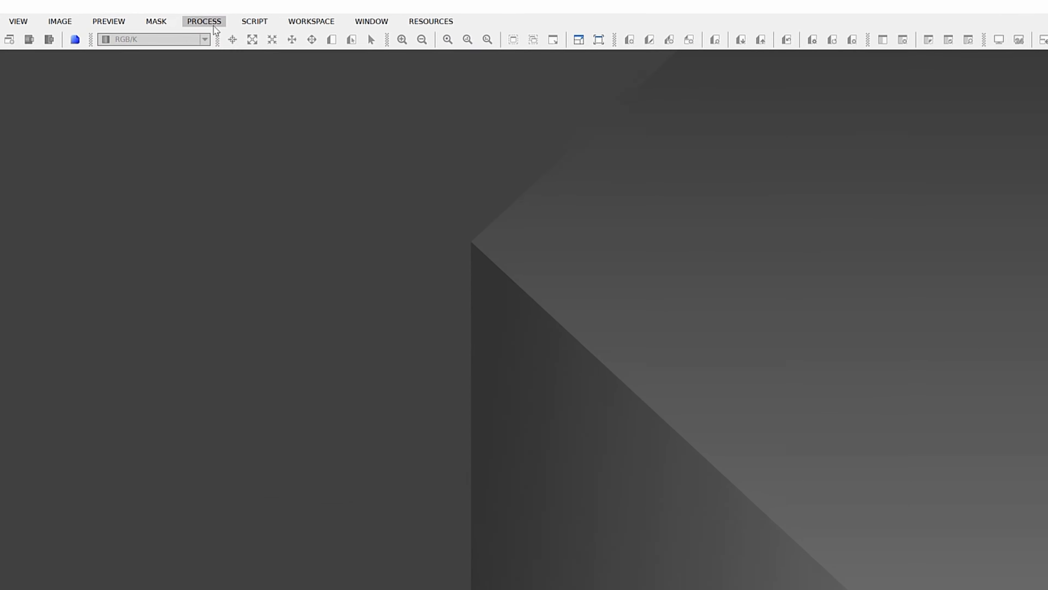
Open the BlurXTerminator process
{"action": "left_click", "coordinate": [190, 15]}
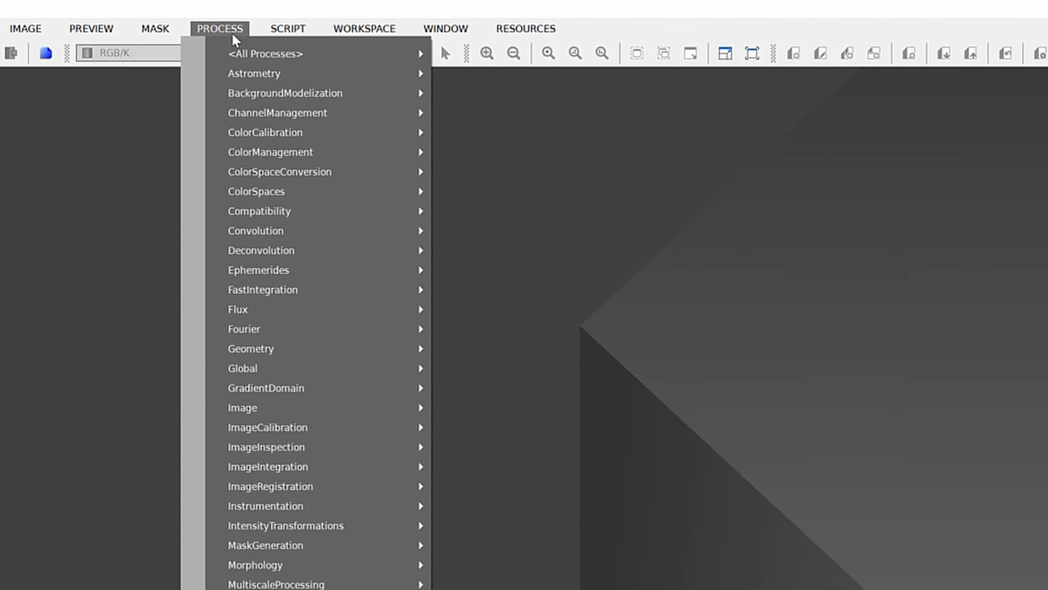
{"action": "mouse_move", "coordinate": [196, 29]}
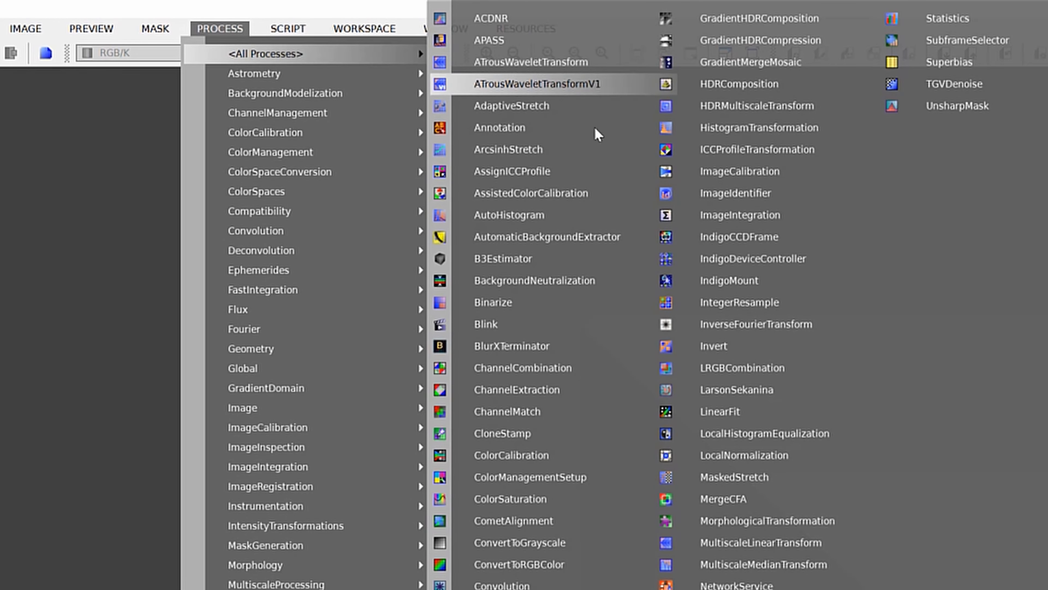
{"action": "left_click", "coordinate": [516, 346]}
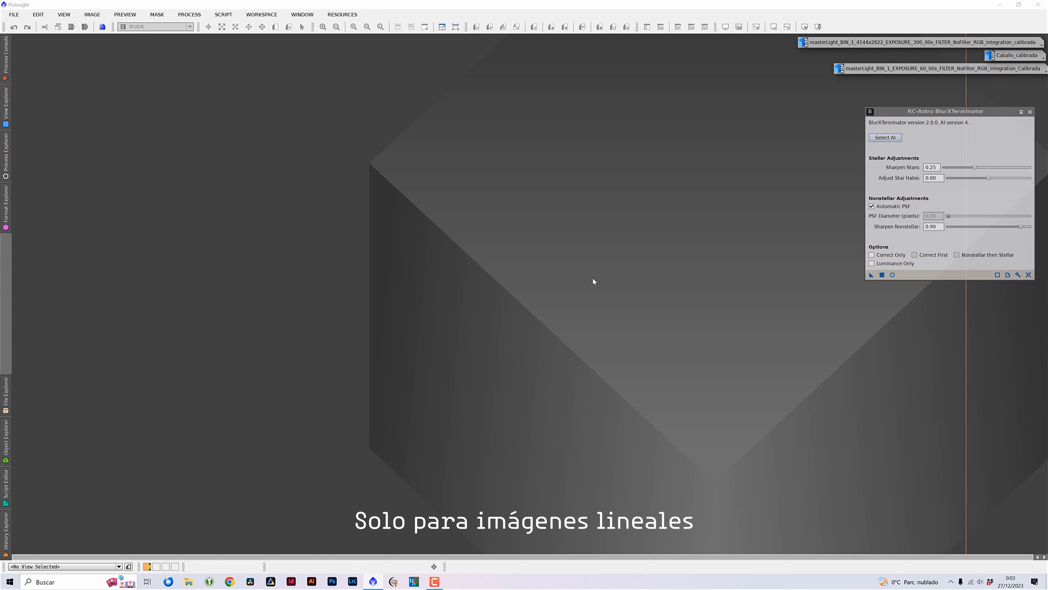
Restore the 300 s masterLight image and open the ScreenTransferFunction process
{"action": "double_click", "coordinate": [853, 40]}
{"action": "key", "text": "ctrl+shift+z"}
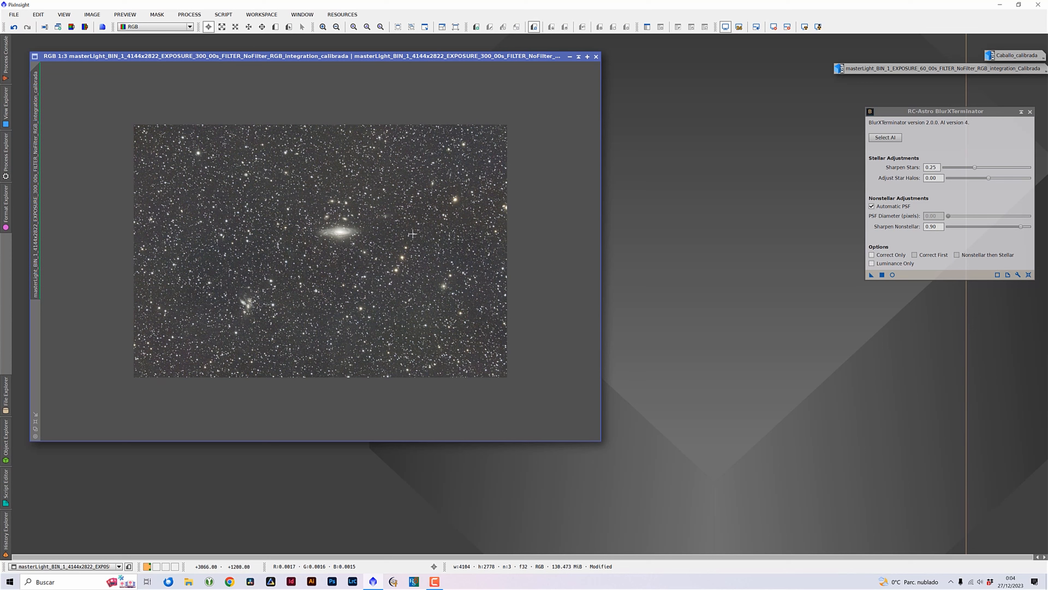
{"action": "left_click", "coordinate": [188, 14]}
{"action": "mouse_move", "coordinate": [196, 27]}
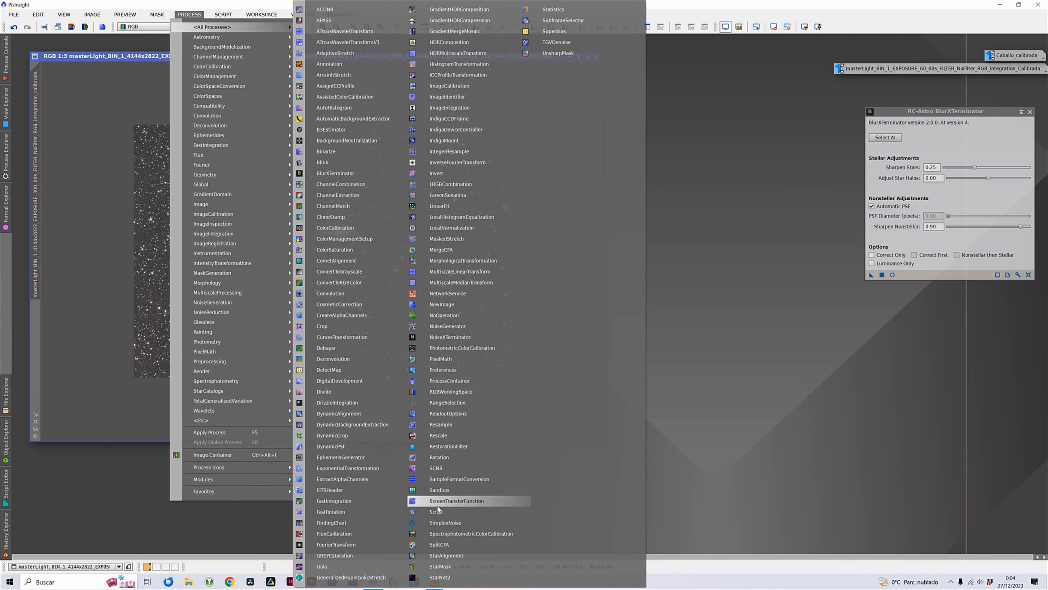
{"action": "left_click", "coordinate": [439, 503]}
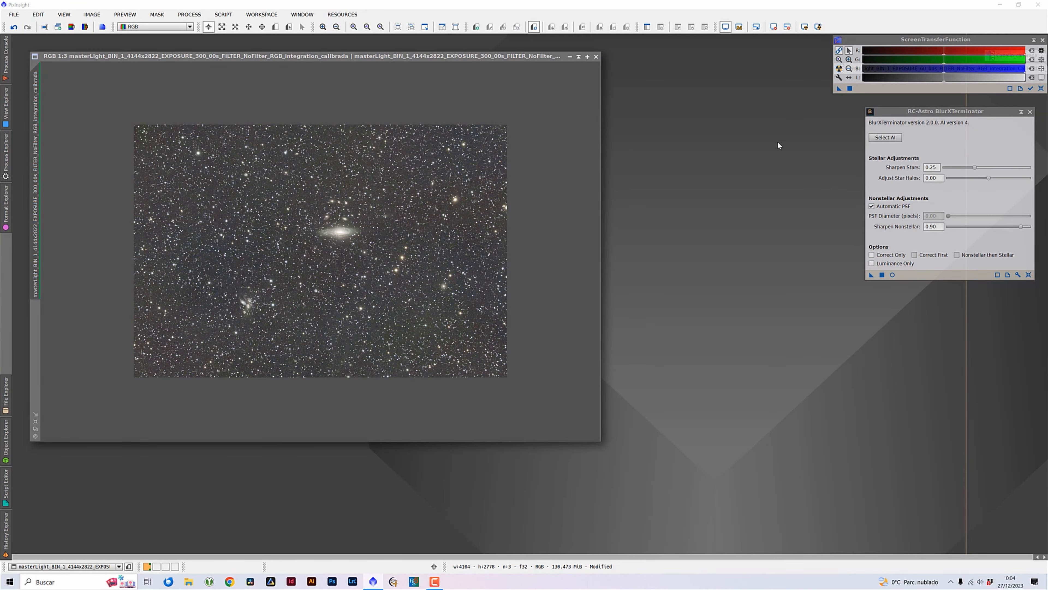
View the 300 s image without its screen stretch, restore the auto stretch and close ScreenTransferFunction
{"action": "left_click", "coordinate": [1033, 89]}
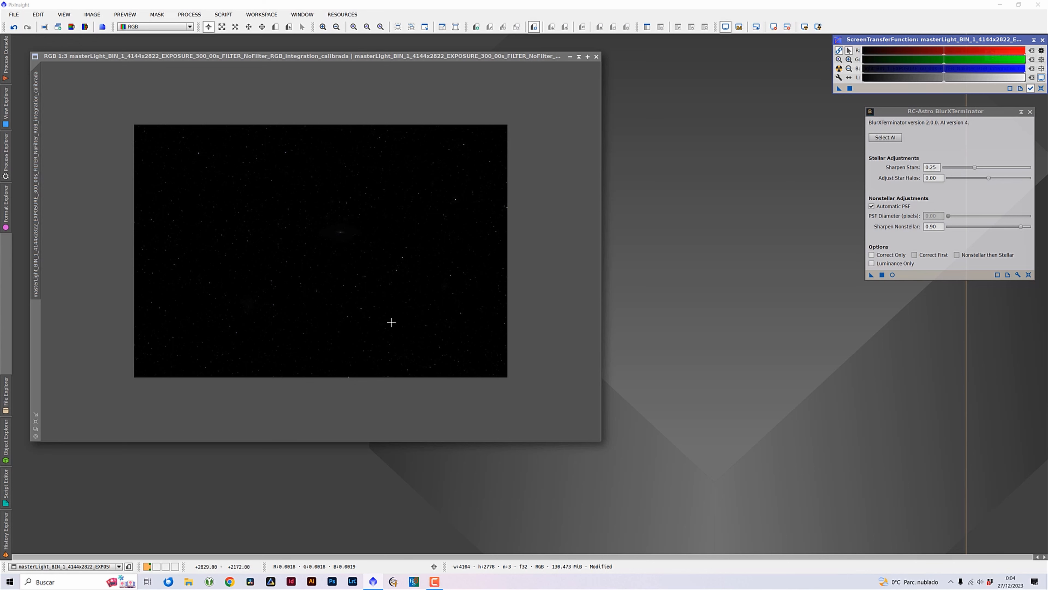
{"action": "scroll", "coordinate": [391, 322], "scroll_direction": "up", "scroll_amount": 3}
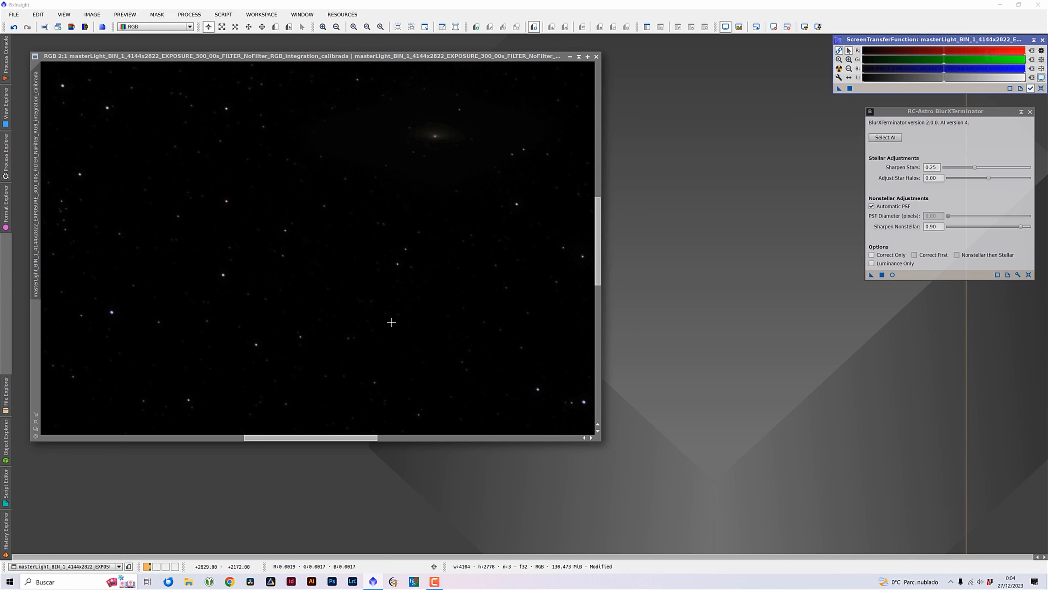
{"action": "scroll", "coordinate": [391, 322], "scroll_direction": "down", "scroll_amount": 1}
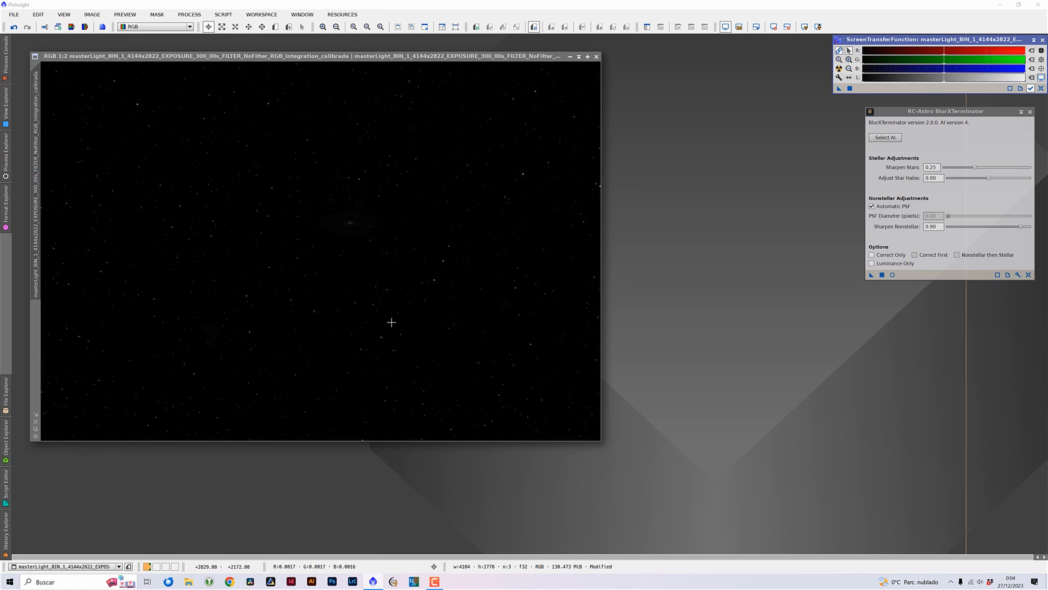
{"action": "scroll", "coordinate": [391, 322], "scroll_direction": "down", "scroll_amount": 2}
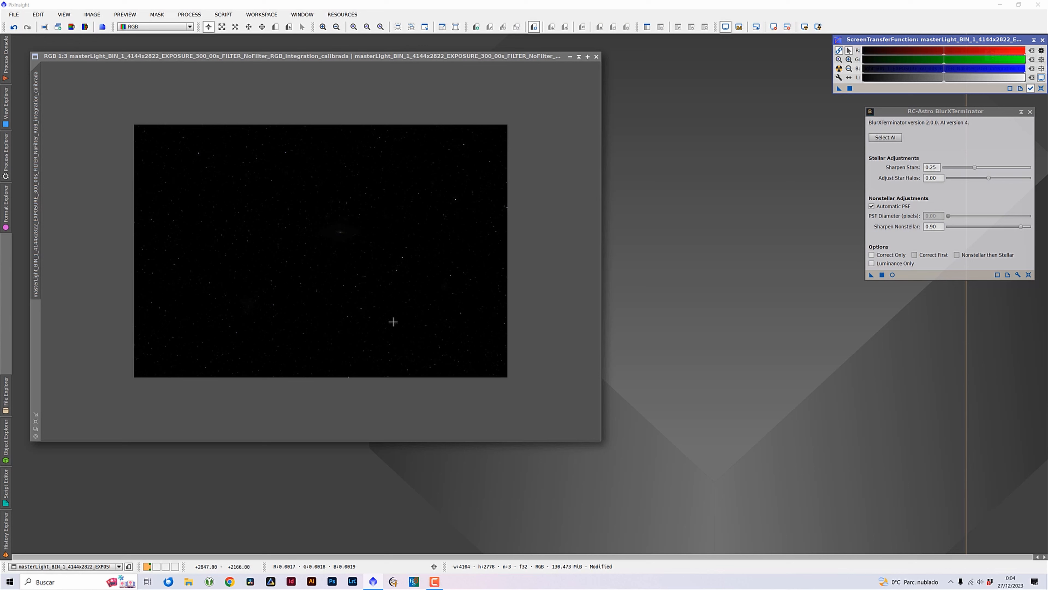
{"action": "left_click", "coordinate": [840, 69]}
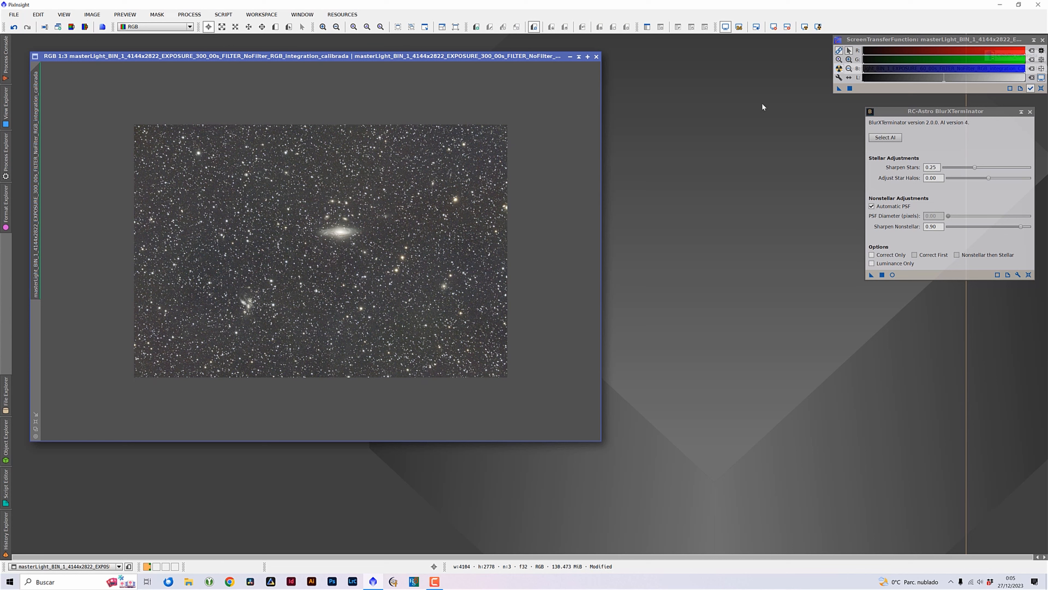
{"action": "left_click", "coordinate": [1043, 40]}
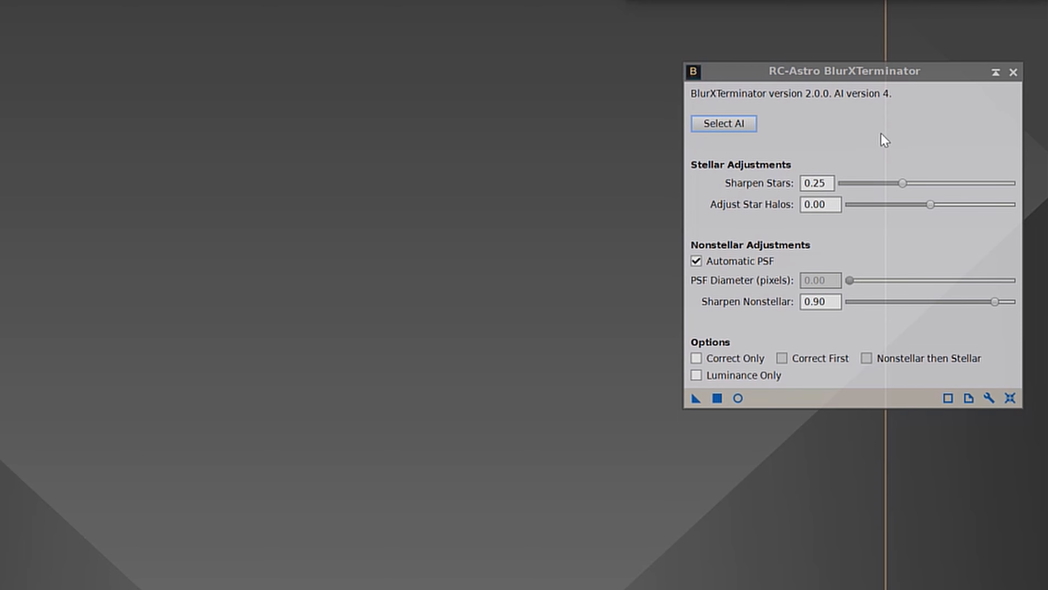
Load BlurXTerminator.2.pb from the PixInsight library folder as the BlurXTerminator AI file
{"action": "left_click", "coordinate": [742, 127]}
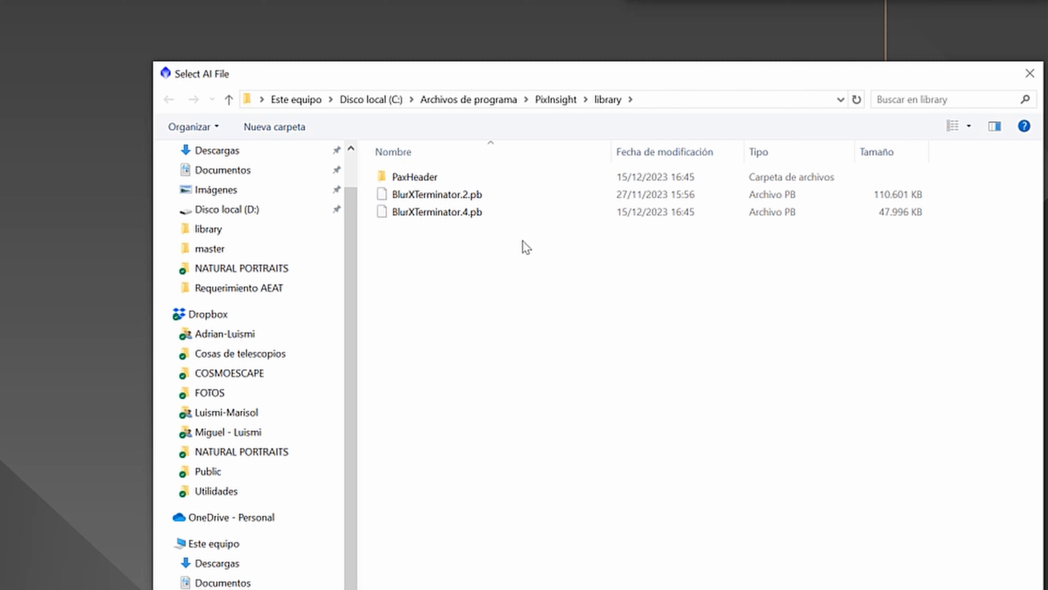
{"action": "left_click", "coordinate": [731, 229]}
{"action": "left_click", "coordinate": [476, 197]}
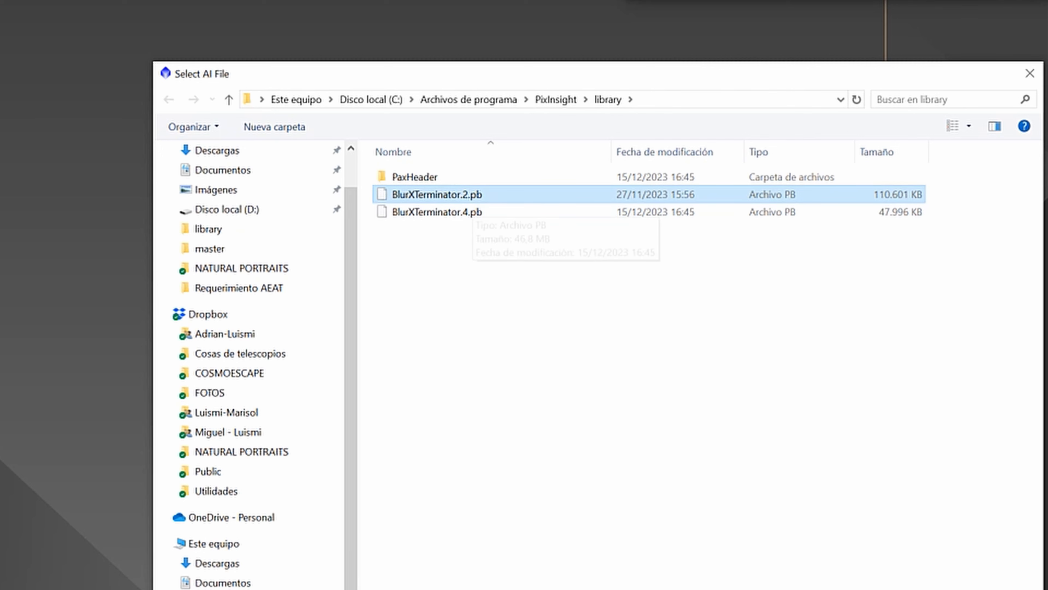
{"action": "key", "text": "Return"}
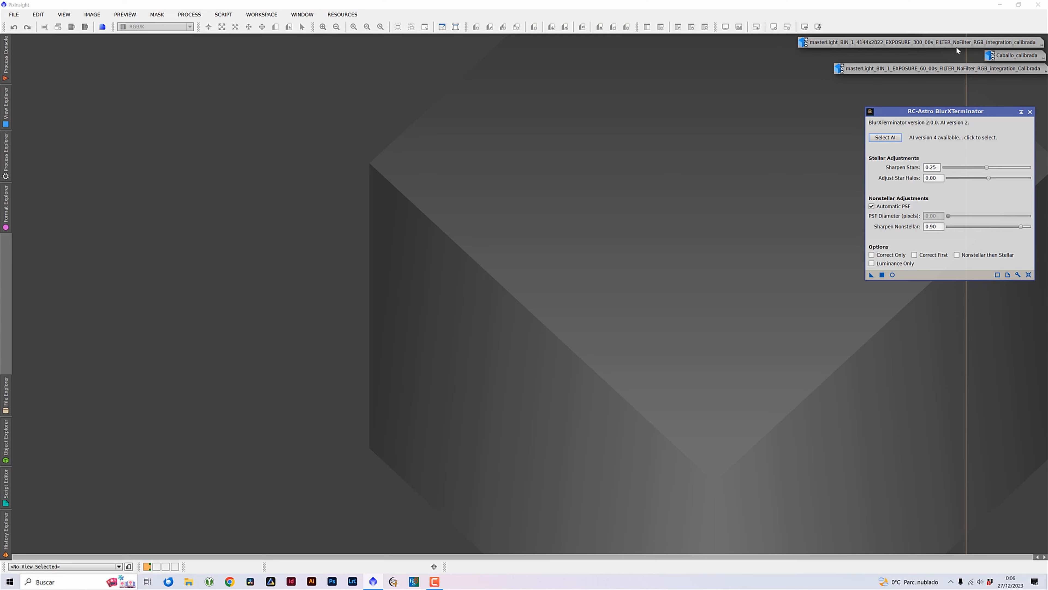
Restore the 300 s masterLight image, examine its stars at 3:1 zoom and return to a 1:2 view
{"action": "double_click", "coordinate": [956, 45]}
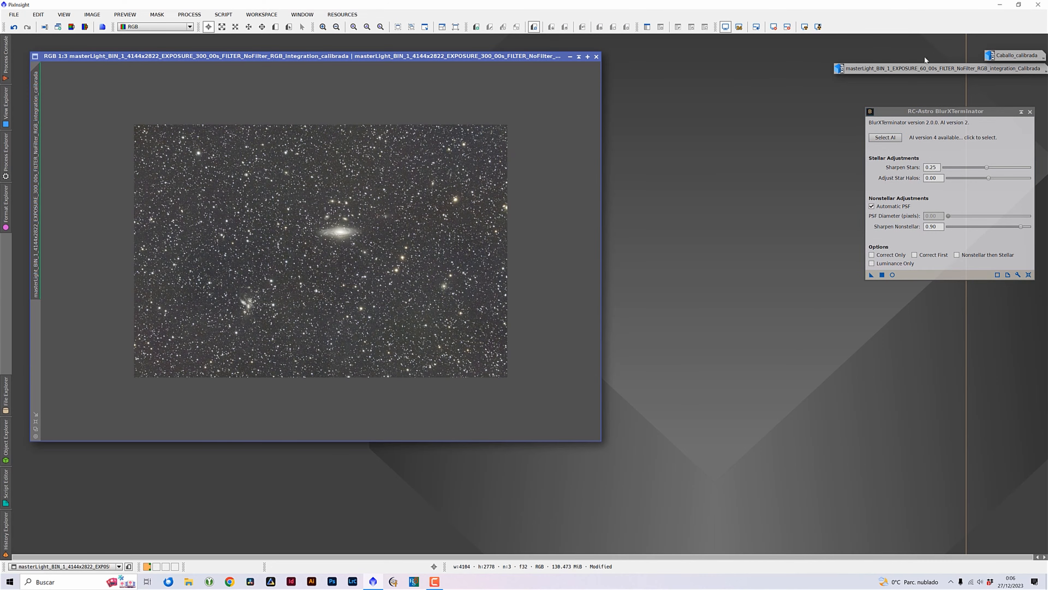
{"action": "mouse_move", "coordinate": [913, 73]}
{"action": "key", "text": "ctrl+plus"}
{"action": "key", "text": "ctrl+plus"}
{"action": "key", "text": "ctrl+plus"}
{"action": "key", "text": "ctrl+plus"}
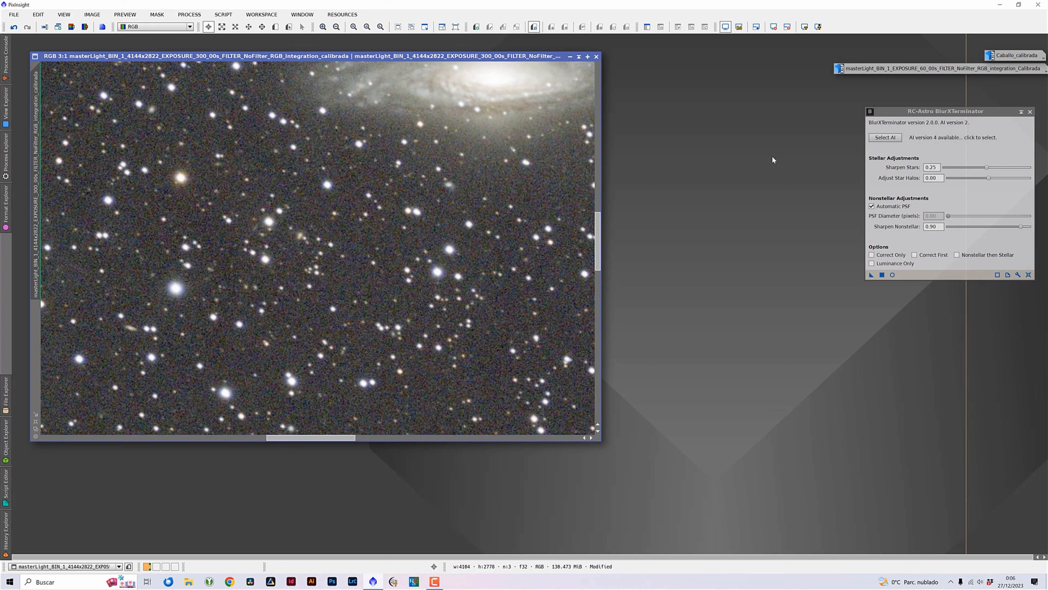
{"action": "key", "text": "ctrl+minus"}
{"action": "key", "text": "ctrl+minus"}
{"action": "key", "text": "ctrl+minus"}
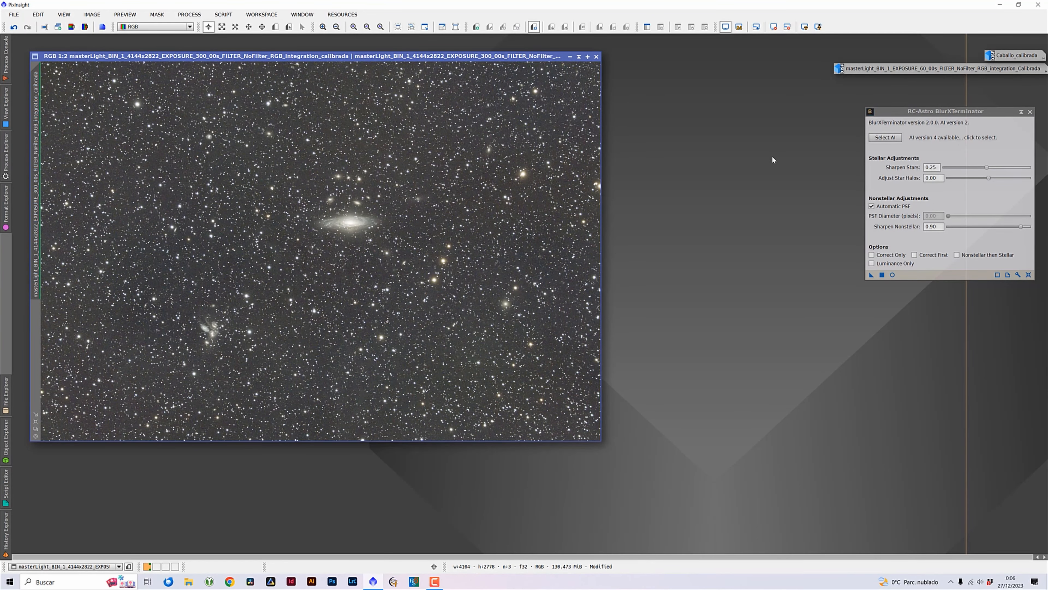
Create a preview of about 832 by 632 pixels around the small galaxy group in the 300 s image and open it at 2:1
{"action": "key", "text": "alt+n"}
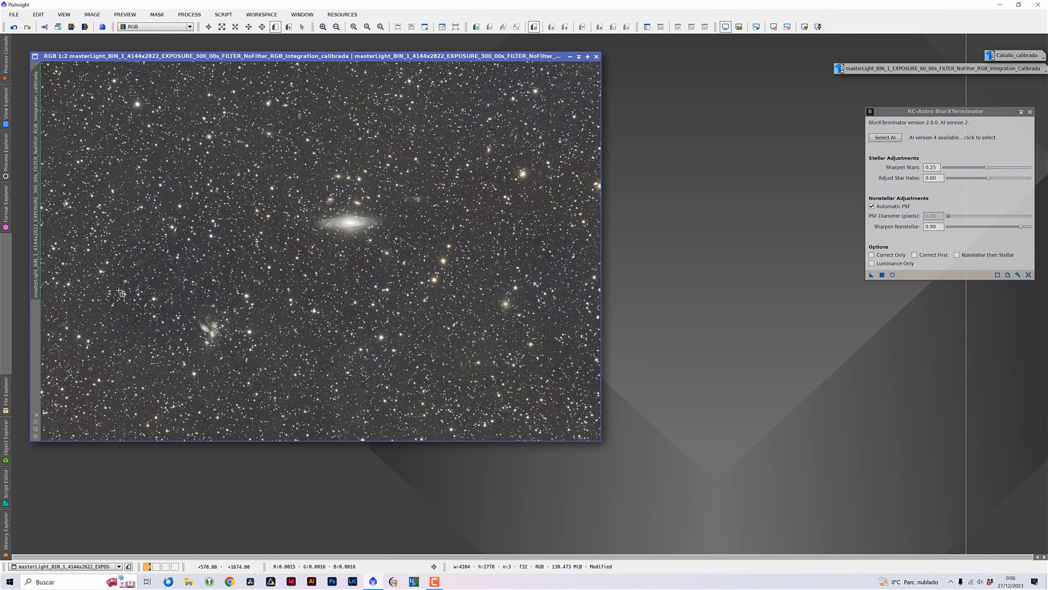
{"action": "left_click_drag", "start_coordinate": [158, 291], "coordinate": [270, 377]}
{"action": "double_click", "coordinate": [252, 364]}
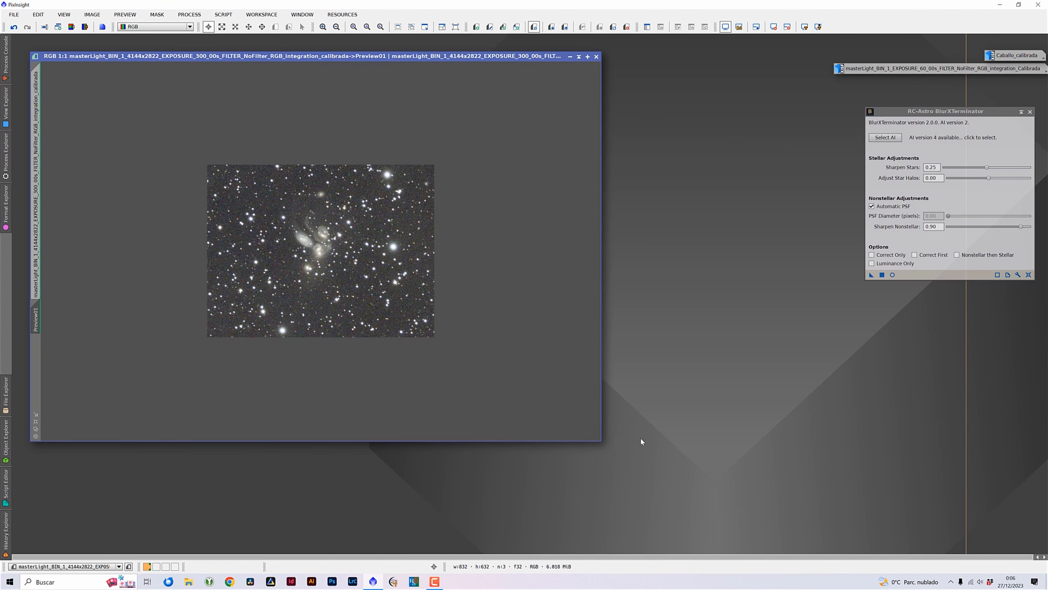
{"action": "key", "text": "ctrl+plus"}
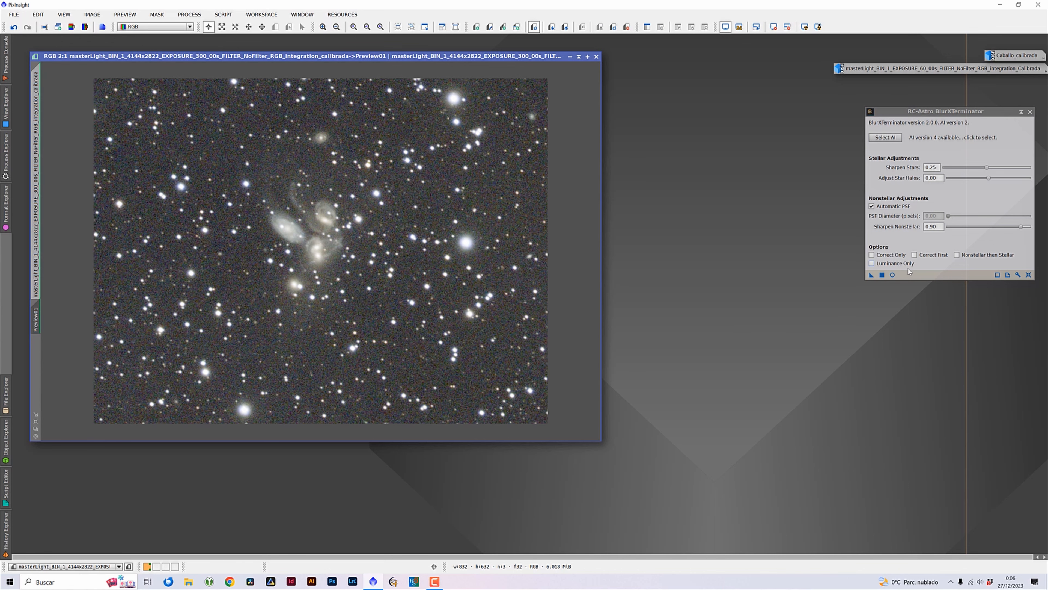
Compare the galaxy group repeatedly with and without BlurXTerminator AI version 2 in the real-time preview, and close the preview
{"action": "left_click", "coordinate": [893, 275]}
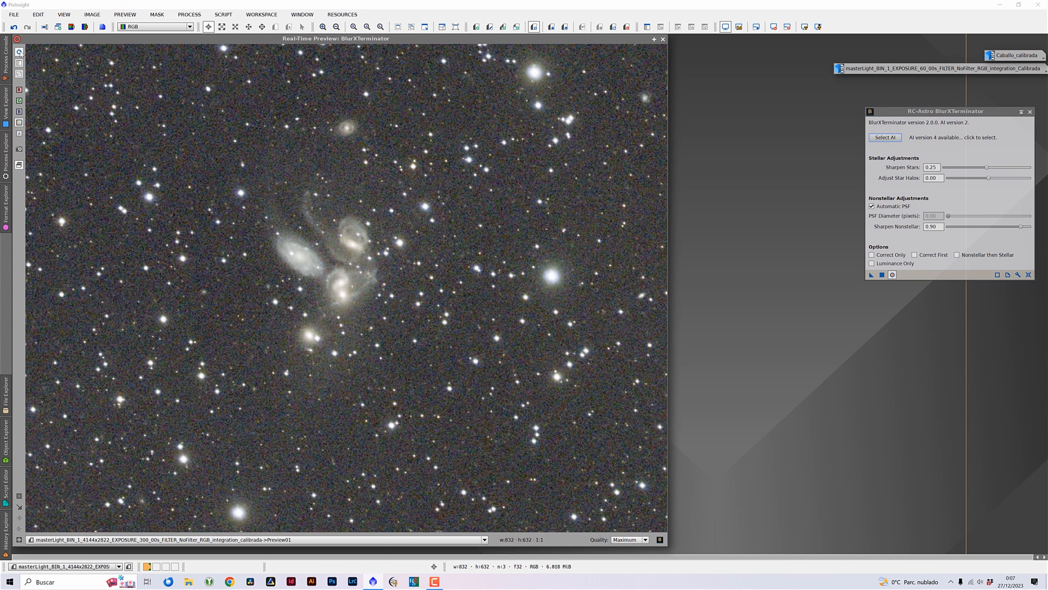
{"action": "left_click", "coordinate": [19, 52]}
{"action": "left_click", "coordinate": [19, 52]}
{"action": "left_click", "coordinate": [19, 52]}
{"action": "left_click", "coordinate": [20, 52]}
{"action": "left_click", "coordinate": [19, 53]}
{"action": "left_click", "coordinate": [19, 52]}
{"action": "left_click", "coordinate": [20, 52]}
{"action": "left_click", "coordinate": [19, 52]}
{"action": "left_click", "coordinate": [20, 52]}
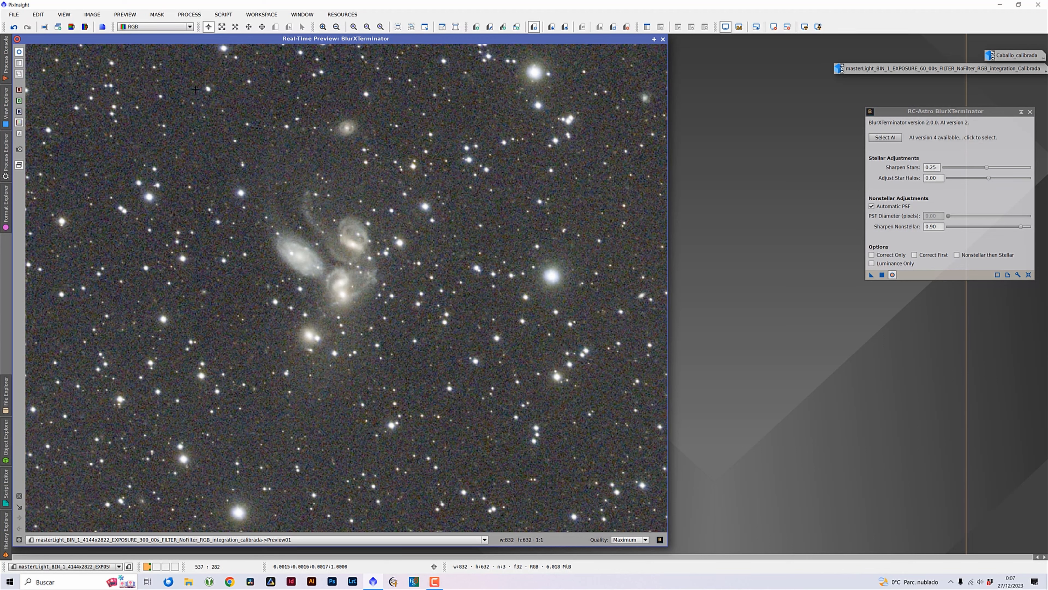
{"action": "left_click", "coordinate": [19, 52]}
{"action": "left_click", "coordinate": [19, 52]}
{"action": "left_click", "coordinate": [19, 52]}
{"action": "left_click", "coordinate": [19, 52]}
{"action": "left_click", "coordinate": [19, 53]}
{"action": "left_click", "coordinate": [18, 52]}
{"action": "left_click", "coordinate": [19, 53]}
{"action": "left_click", "coordinate": [19, 52]}
{"action": "left_click", "coordinate": [19, 52]}
{"action": "left_click", "coordinate": [19, 52]}
{"action": "left_click", "coordinate": [19, 53]}
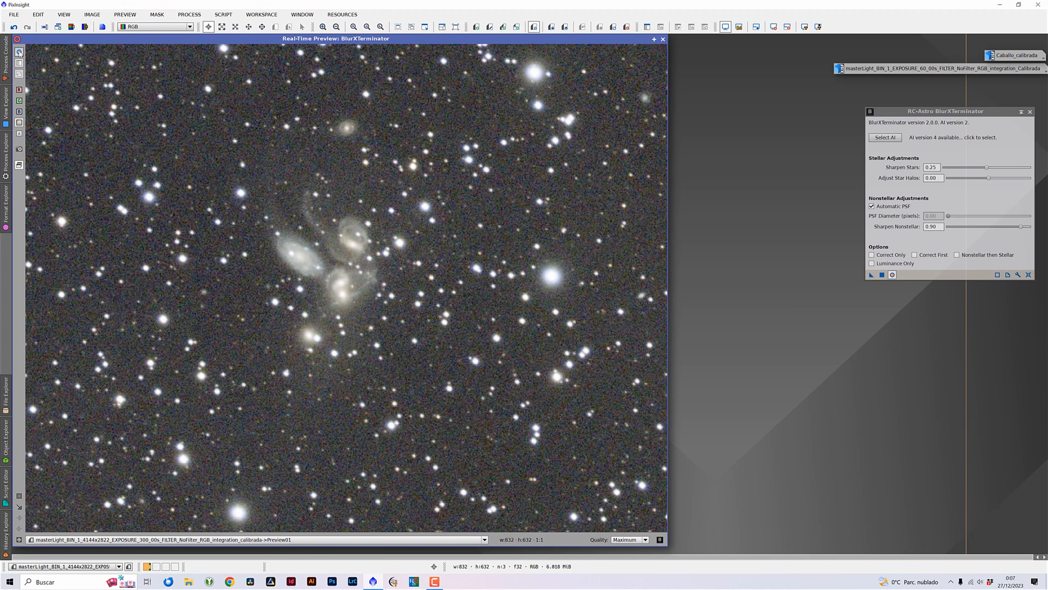
{"action": "left_click", "coordinate": [19, 53]}
{"action": "left_click", "coordinate": [20, 52]}
{"action": "left_click", "coordinate": [19, 52]}
{"action": "left_click", "coordinate": [19, 52]}
{"action": "left_click", "coordinate": [20, 52]}
{"action": "left_click", "coordinate": [19, 53]}
{"action": "left_click", "coordinate": [20, 53]}
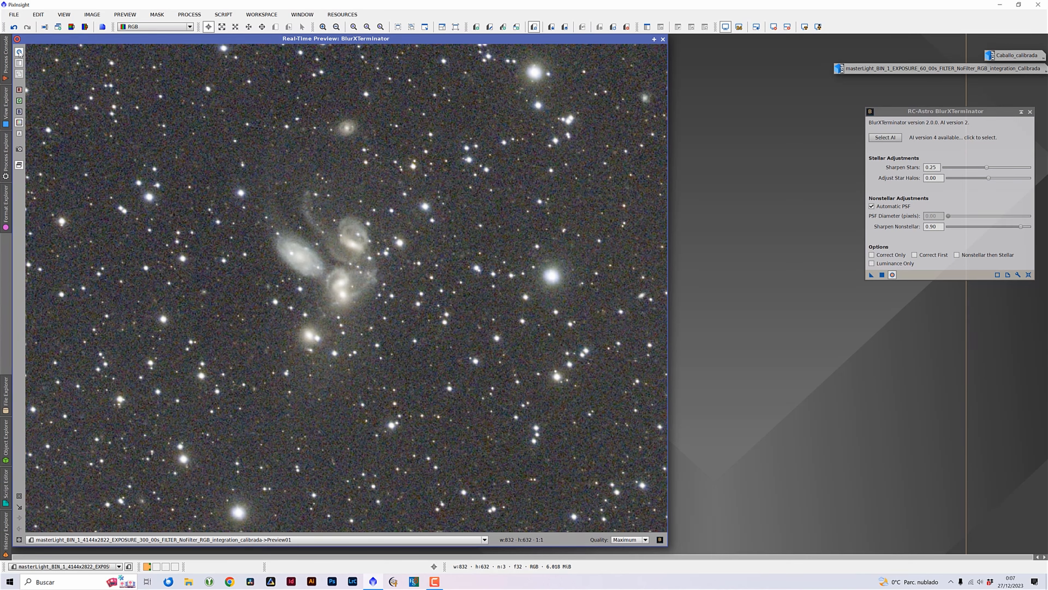
{"action": "left_click", "coordinate": [19, 53]}
{"action": "left_click", "coordinate": [19, 52]}
{"action": "left_click", "coordinate": [20, 52]}
{"action": "left_click", "coordinate": [20, 52]}
{"action": "left_click", "coordinate": [19, 52]}
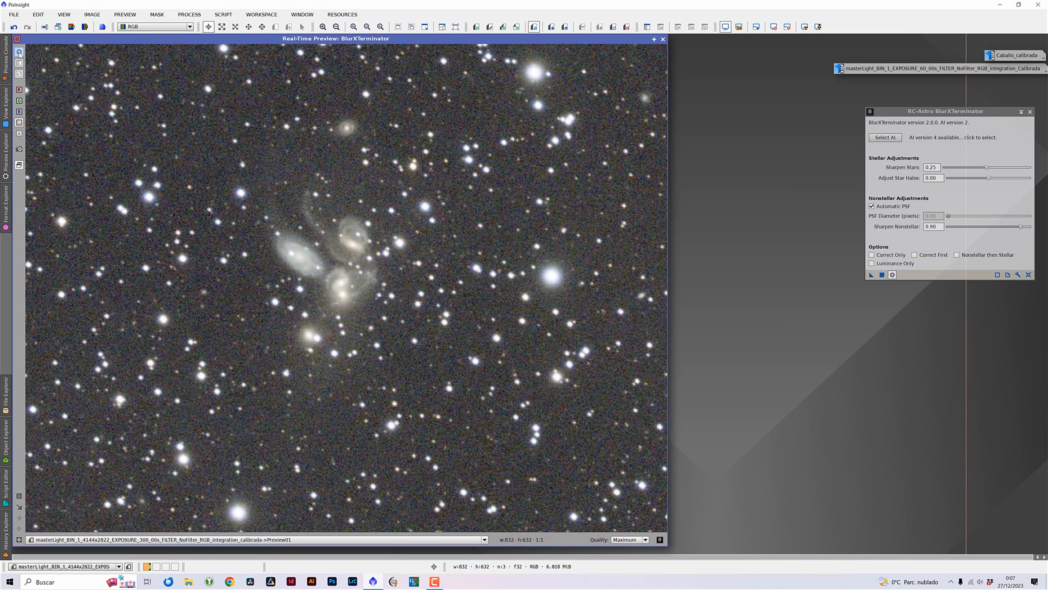
{"action": "left_click", "coordinate": [19, 52]}
{"action": "left_click", "coordinate": [19, 52]}
{"action": "left_click", "coordinate": [19, 53]}
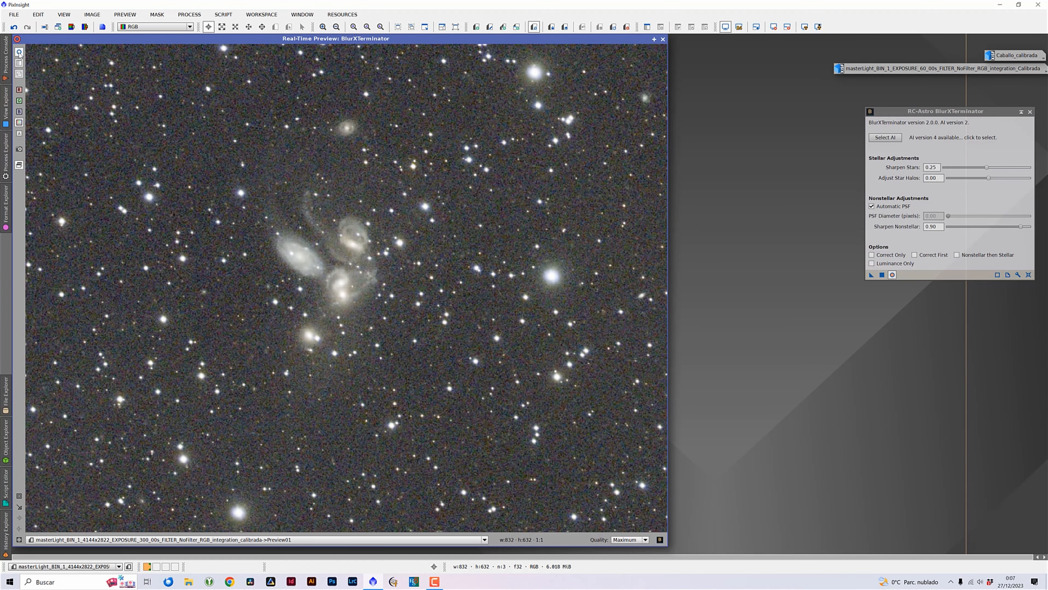
{"action": "left_click", "coordinate": [663, 40]}
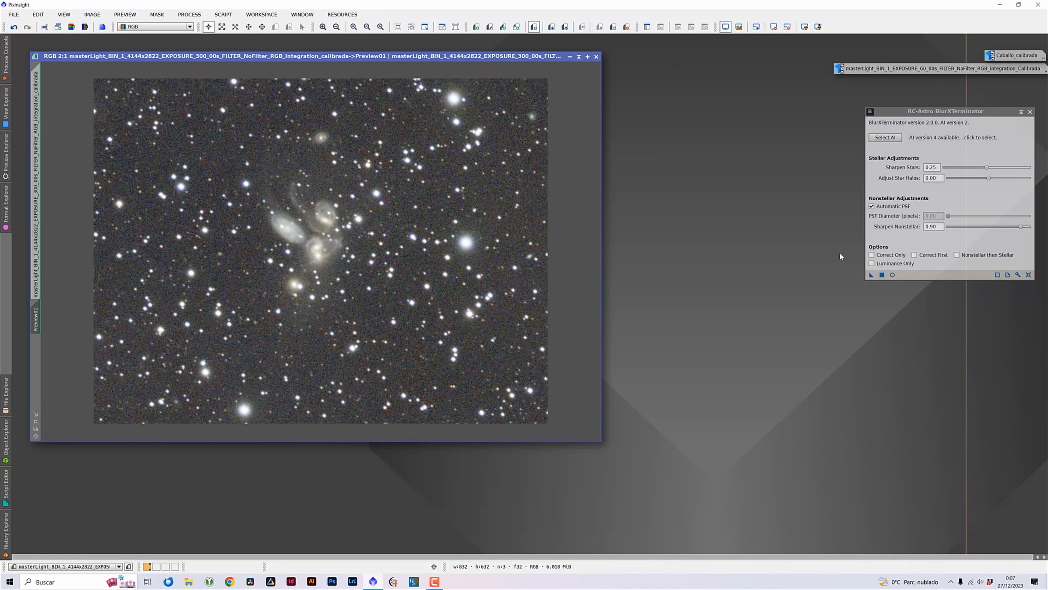
Load BlurXTerminator.4.pb from the PixInsight library folder as the BlurXTerminator AI file
{"action": "left_click", "coordinate": [892, 139]}
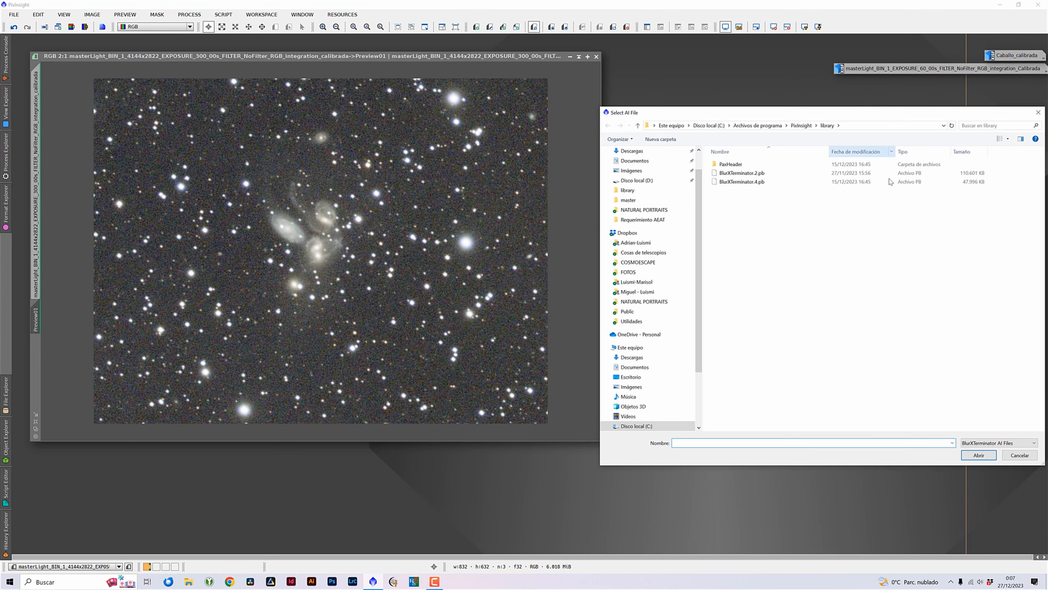
{"action": "left_click", "coordinate": [764, 182]}
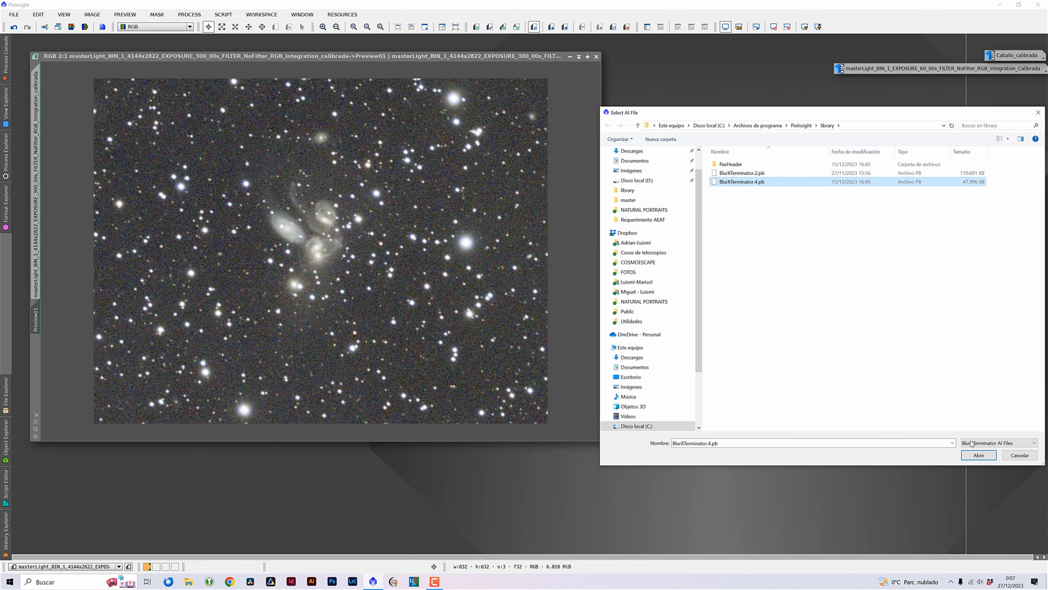
{"action": "left_click", "coordinate": [976, 455]}
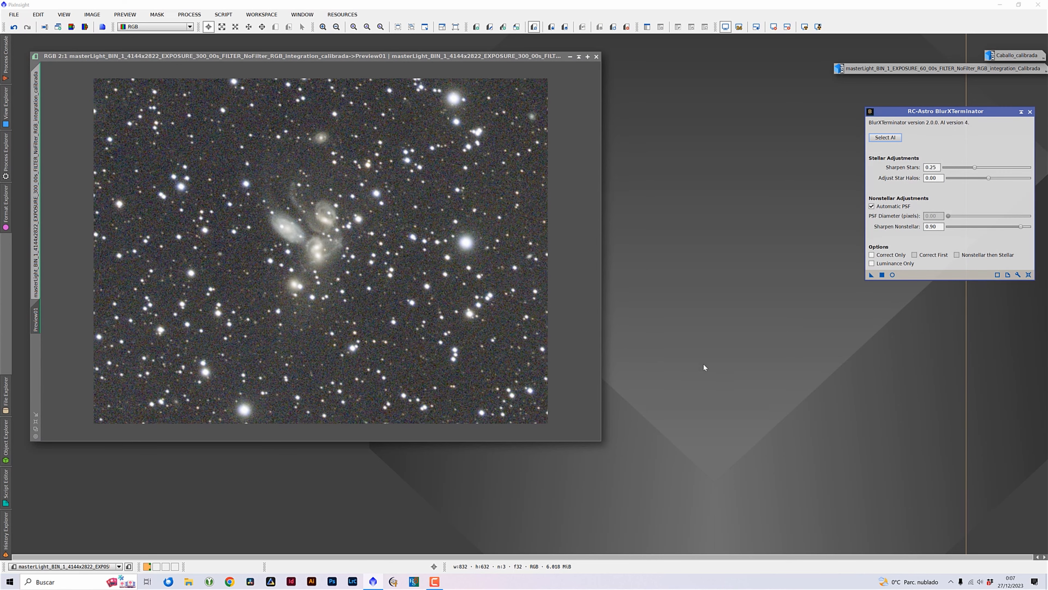
Compare the galaxy group with and without BlurXTerminator AI version 4 in the real-time preview, and close the preview
{"action": "left_click", "coordinate": [892, 275]}
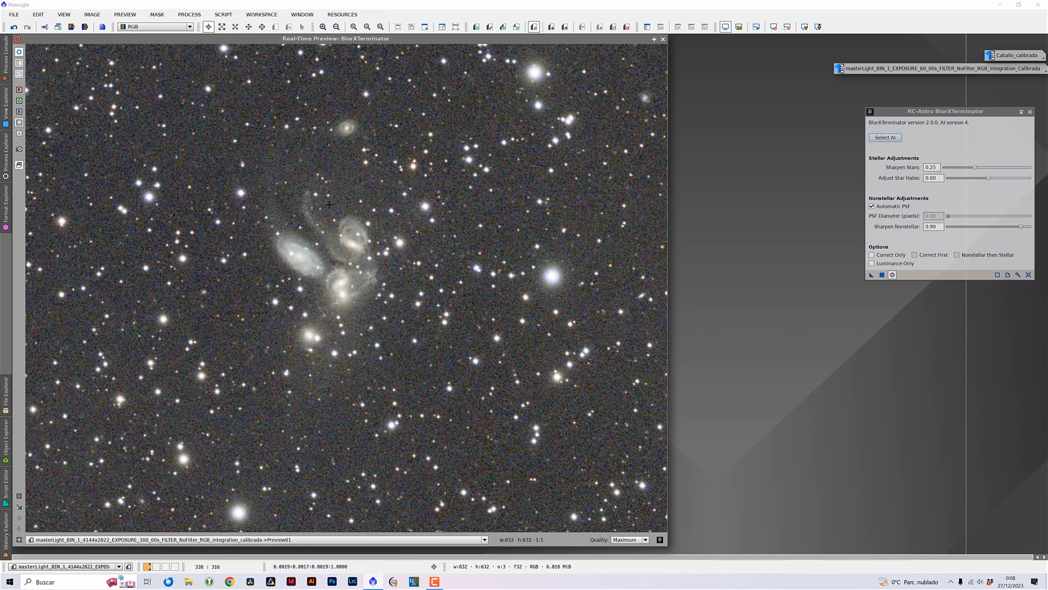
{"action": "left_click", "coordinate": [18, 53]}
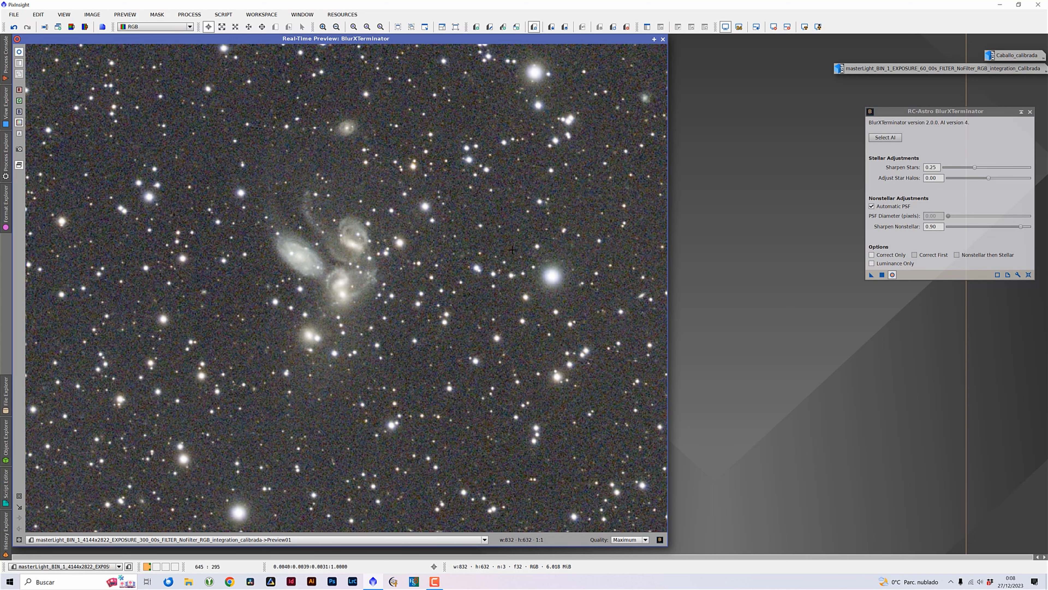
{"action": "left_click", "coordinate": [20, 54]}
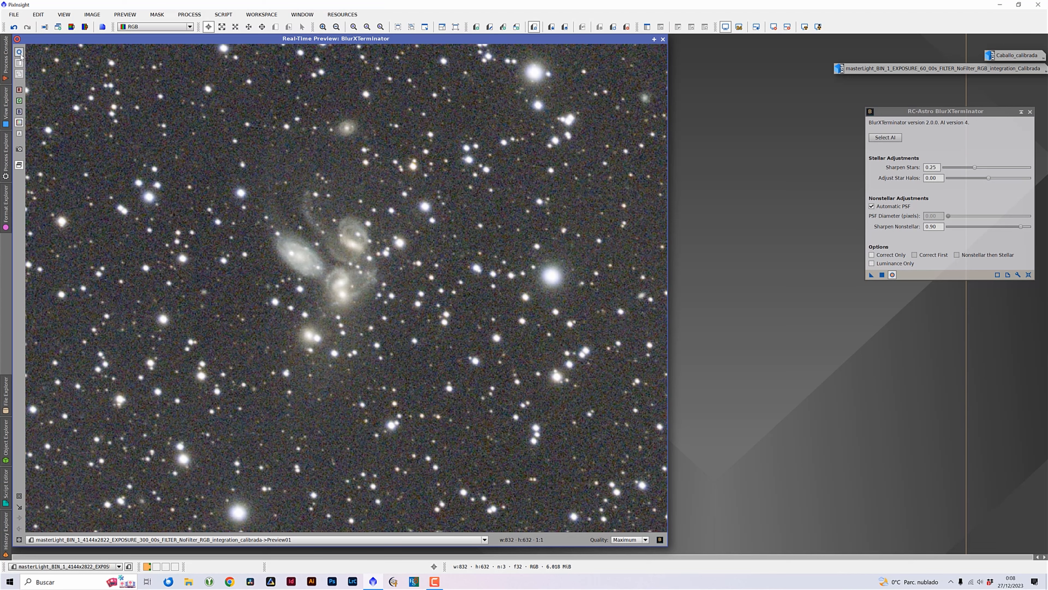
{"action": "left_click", "coordinate": [20, 54]}
{"action": "left_click", "coordinate": [20, 54]}
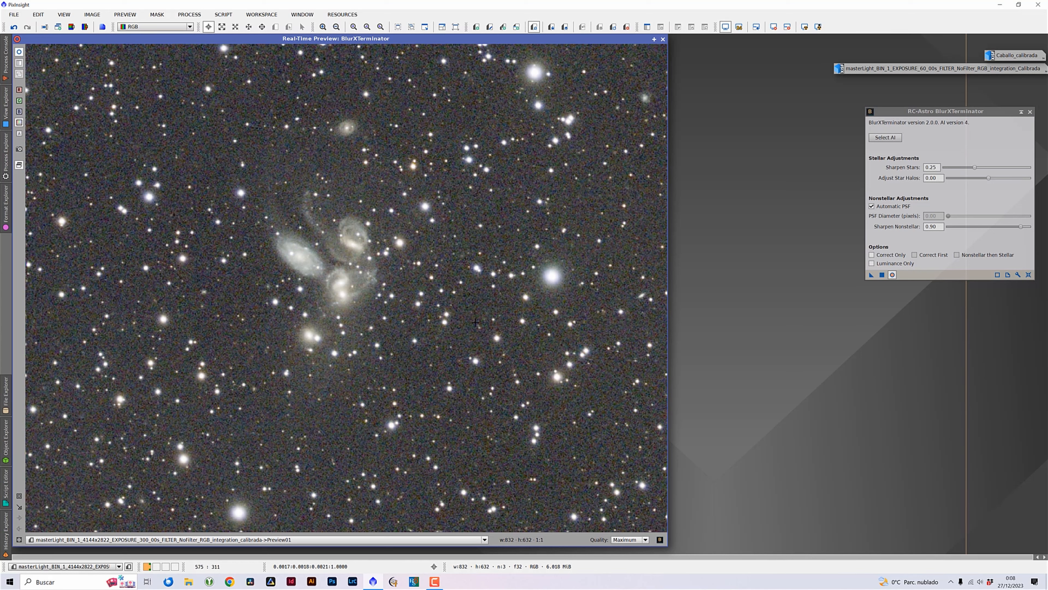
{"action": "left_click", "coordinate": [19, 54]}
{"action": "left_click", "coordinate": [19, 54]}
{"action": "left_click", "coordinate": [19, 54]}
{"action": "left_click", "coordinate": [19, 54]}
{"action": "left_click", "coordinate": [19, 54]}
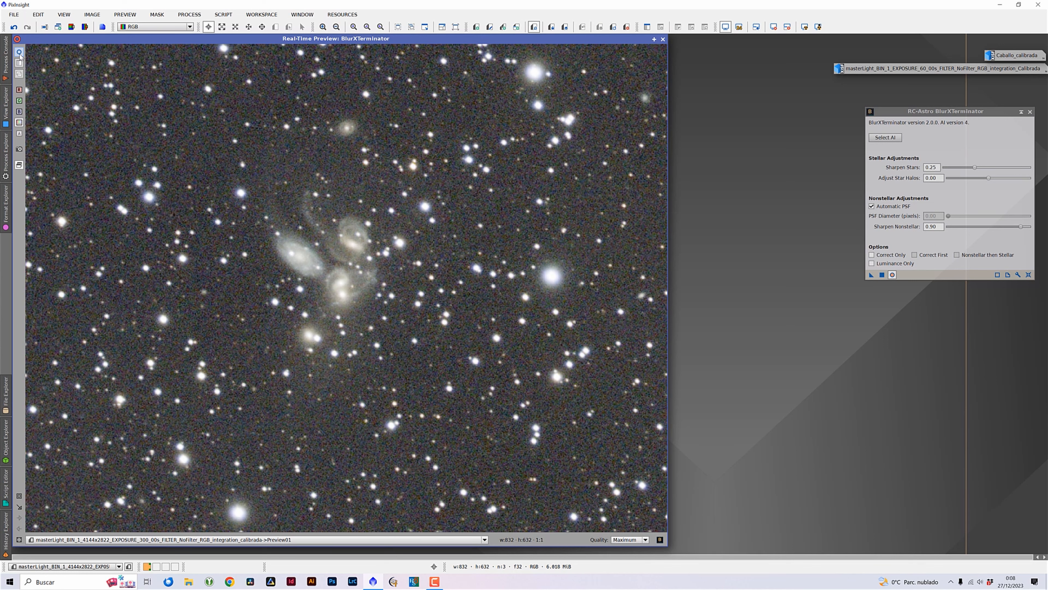
{"action": "left_click", "coordinate": [19, 54]}
{"action": "left_click", "coordinate": [19, 54]}
{"action": "left_click", "coordinate": [20, 54]}
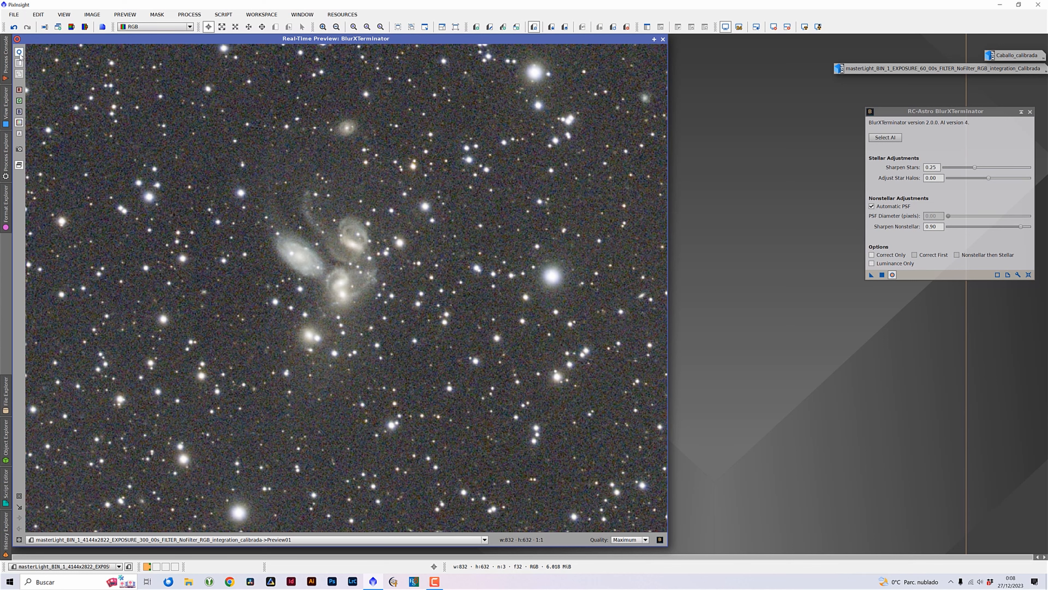
{"action": "left_click", "coordinate": [19, 54]}
{"action": "left_click", "coordinate": [19, 54]}
{"action": "left_click", "coordinate": [19, 54]}
{"action": "left_click", "coordinate": [20, 54]}
{"action": "left_click", "coordinate": [19, 54]}
{"action": "left_click", "coordinate": [19, 54]}
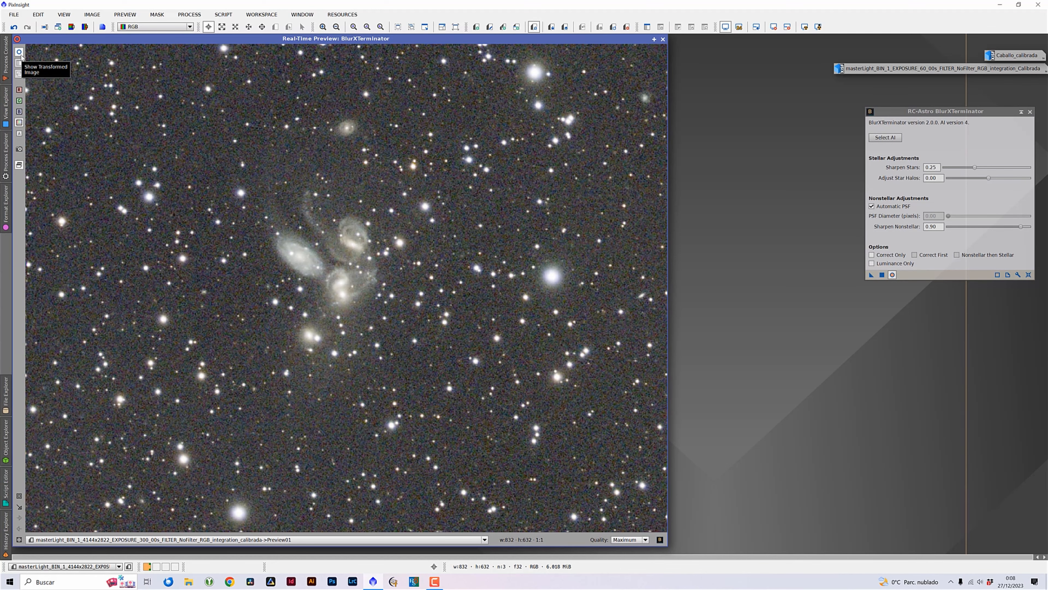
{"action": "left_click", "coordinate": [663, 39]}
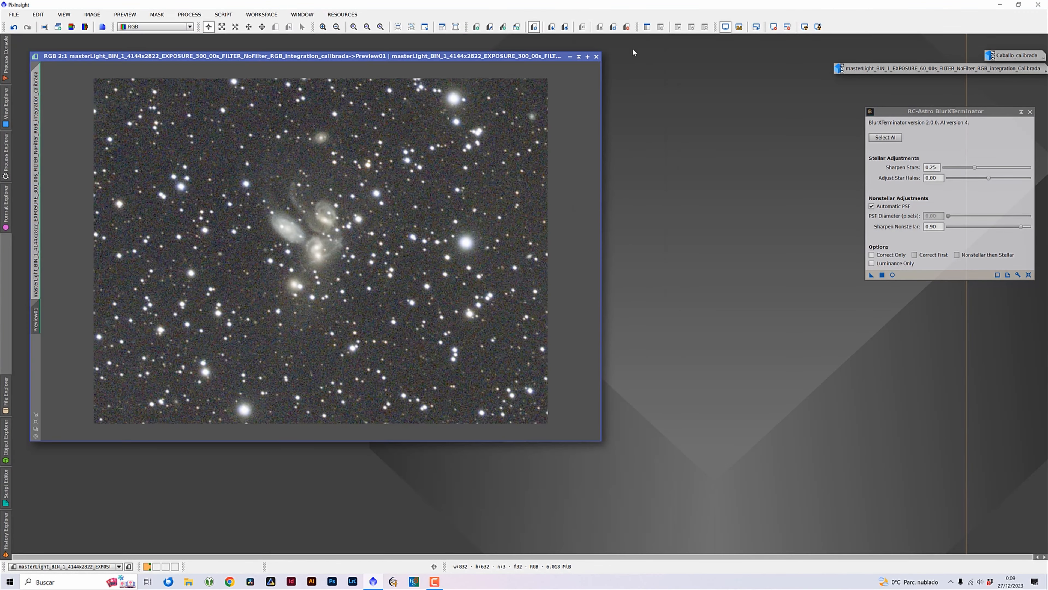
Apply BlurXTerminator with AI version 4 to the full 300 s masterLight image instead of its preview
{"action": "left_click", "coordinate": [36, 107]}
{"action": "left_click_drag", "start_coordinate": [872, 274], "coordinate": [508, 310]}
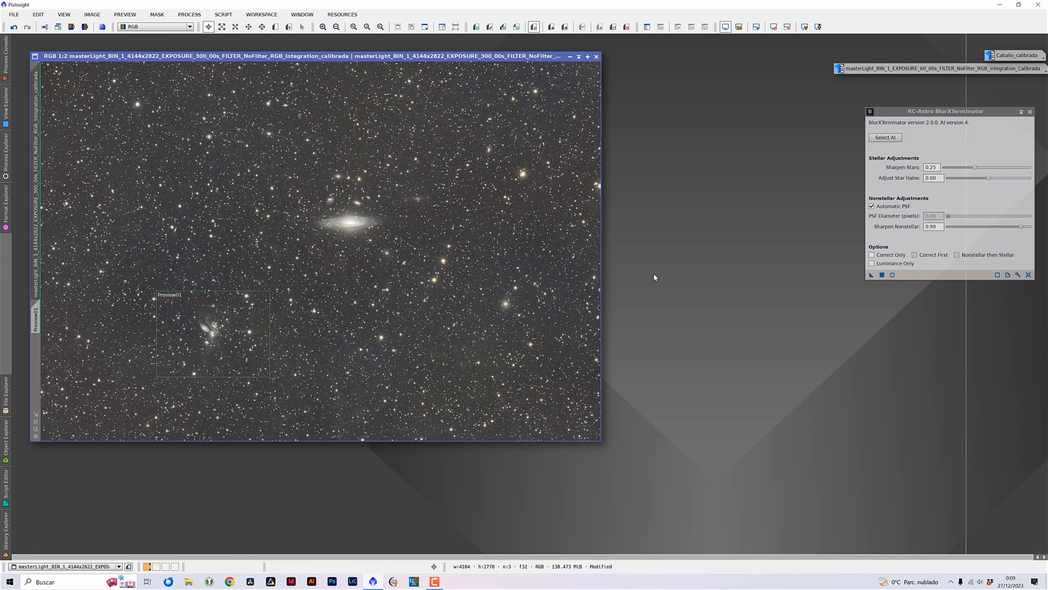
Examine the large central galaxy at 2:1 zoom, alternately undoing and redoing BlurXTerminator to compare the image before and after
{"action": "key", "text": "ctrl+plus"}
{"action": "key", "text": "ctrl+plus"}
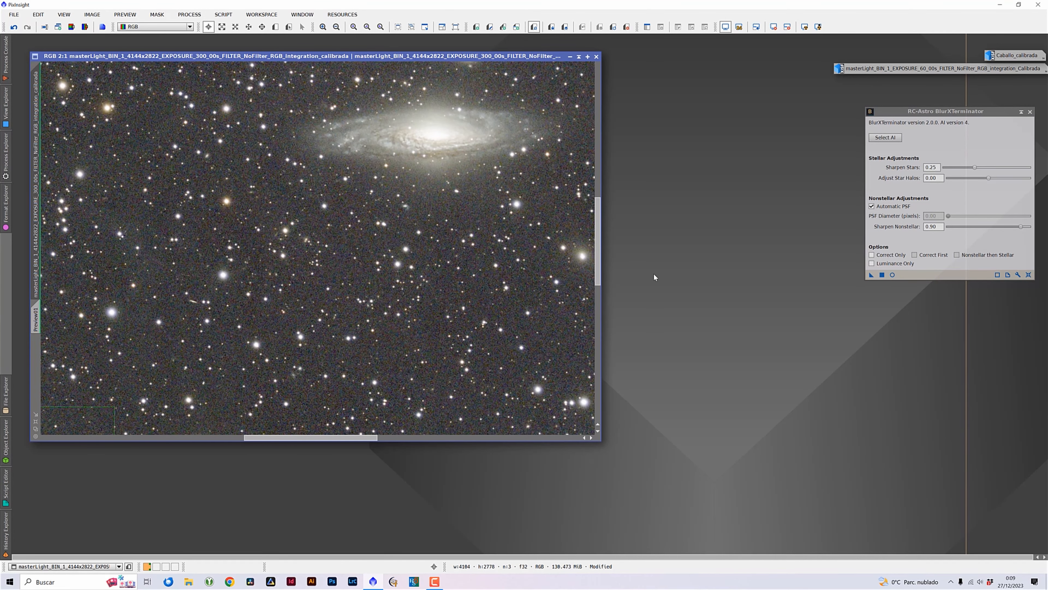
{"action": "left_click_drag", "start_coordinate": [473, 189], "coordinate": [419, 343]}
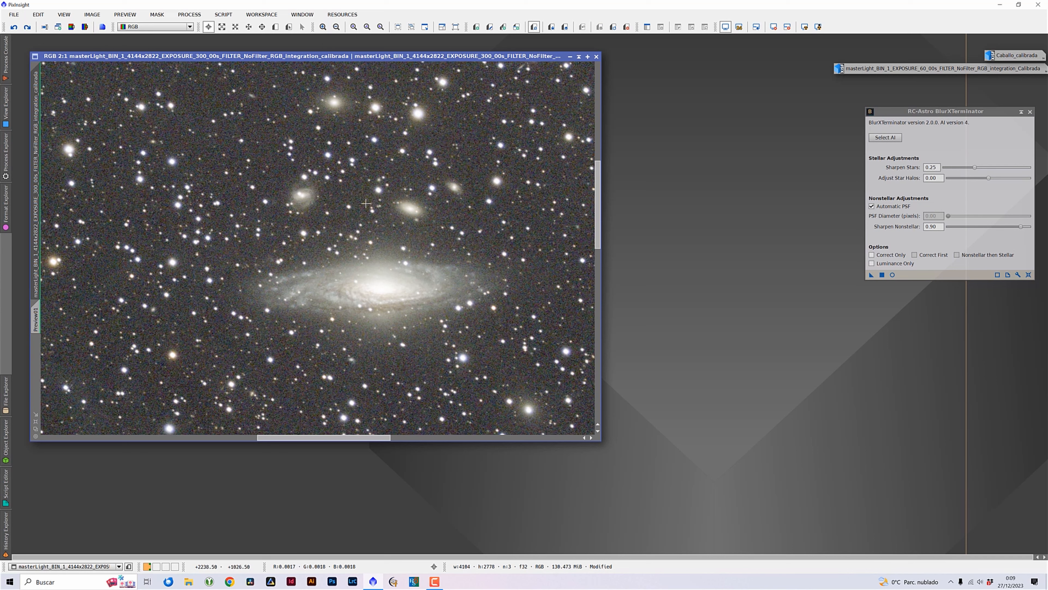
{"action": "key", "text": "ctrl+y"}
{"action": "key", "text": "ctrl+z"}
{"action": "key", "text": "ctrl+y"}
{"action": "key", "text": "ctrl+z"}
{"action": "key", "text": "ctrl+y"}
{"action": "key", "text": "ctrl+z"}
{"action": "key", "text": "ctrl+y"}
{"action": "key", "text": "ctrl+y"}
{"action": "key", "text": "ctrl+z"}
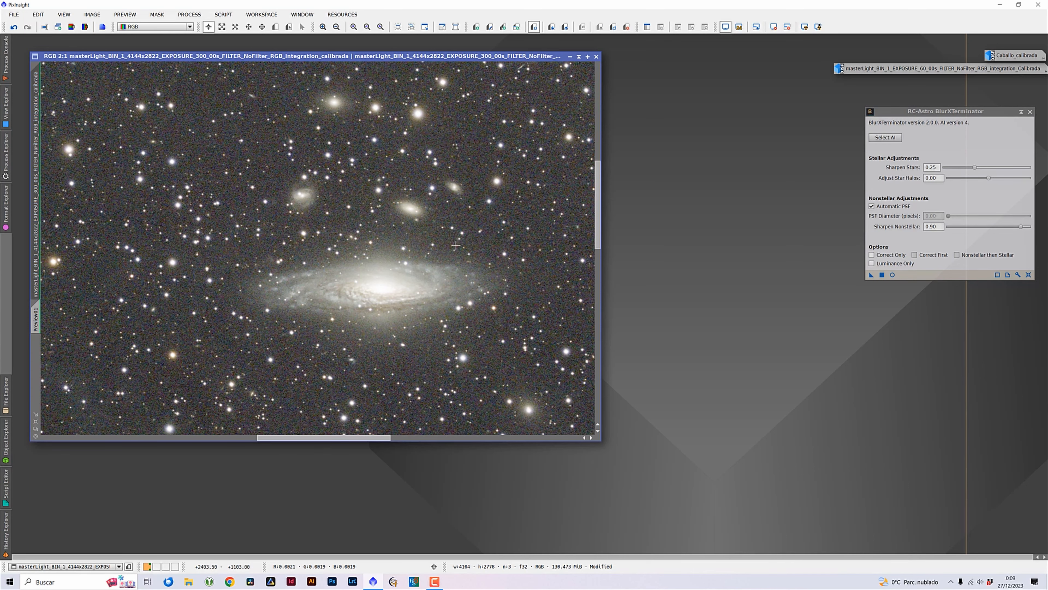
Compare the galaxy's core and surrounding stars with and without BlurXTerminator at 3:1 zoom, leaving it applied and returning to a 1:2 view
{"action": "scroll", "coordinate": [464, 357], "scroll_direction": "up", "scroll_amount": 1}
{"action": "key", "text": "ctrl+z"}
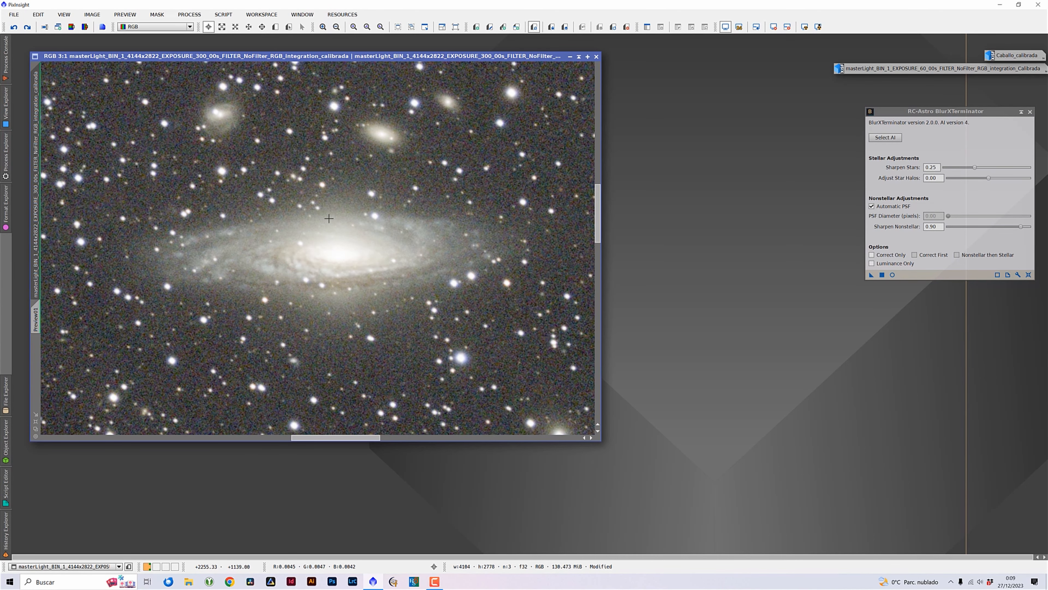
{"action": "key", "text": "ctrl+y"}
{"action": "key", "text": "ctrl+z"}
{"action": "key", "text": "ctrl+y"}
{"action": "key", "text": "ctrl+z"}
{"action": "key", "text": "ctrl+y"}
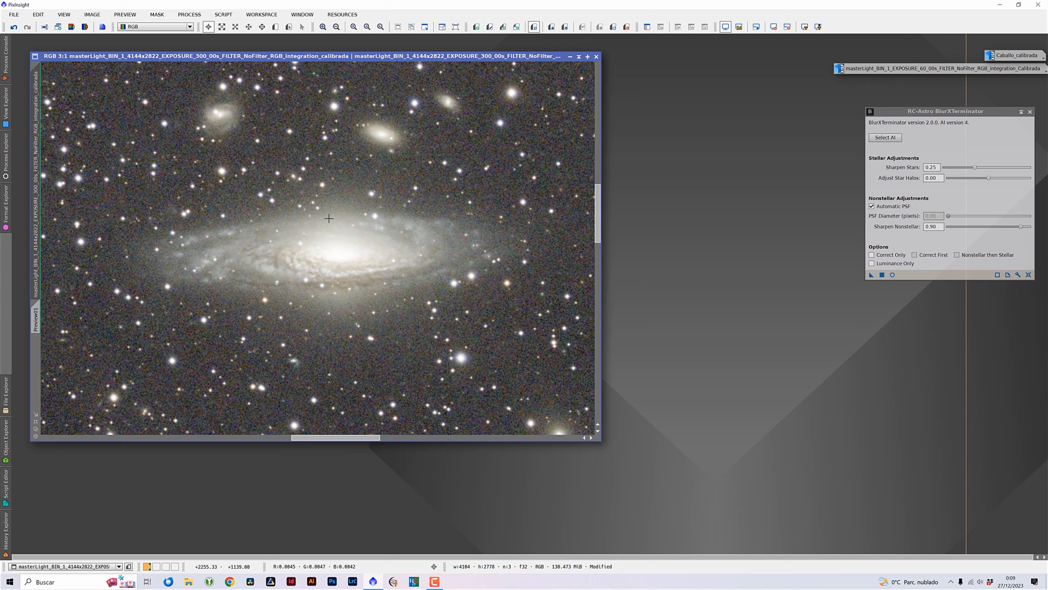
{"action": "key", "text": "ctrl+z"}
{"action": "key", "text": "ctrl+y"}
{"action": "key", "text": "ctrl+z"}
{"action": "key", "text": "ctrl+y"}
{"action": "key", "text": "ctrl+z"}
{"action": "key", "text": "ctrl+y"}
{"action": "key", "text": "ctrl+z"}
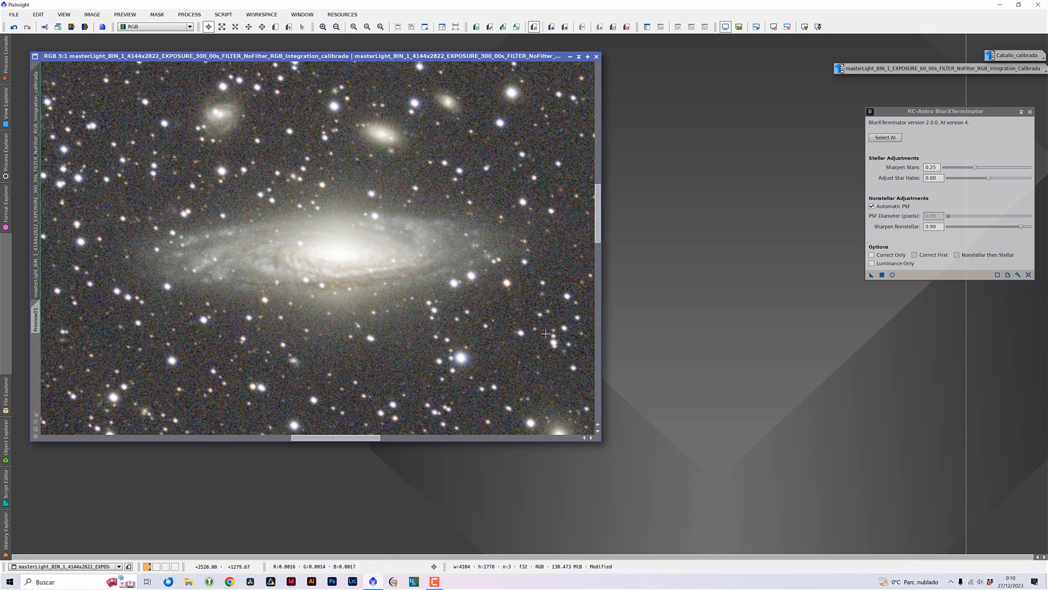
{"action": "key", "text": "ctrl+y"}
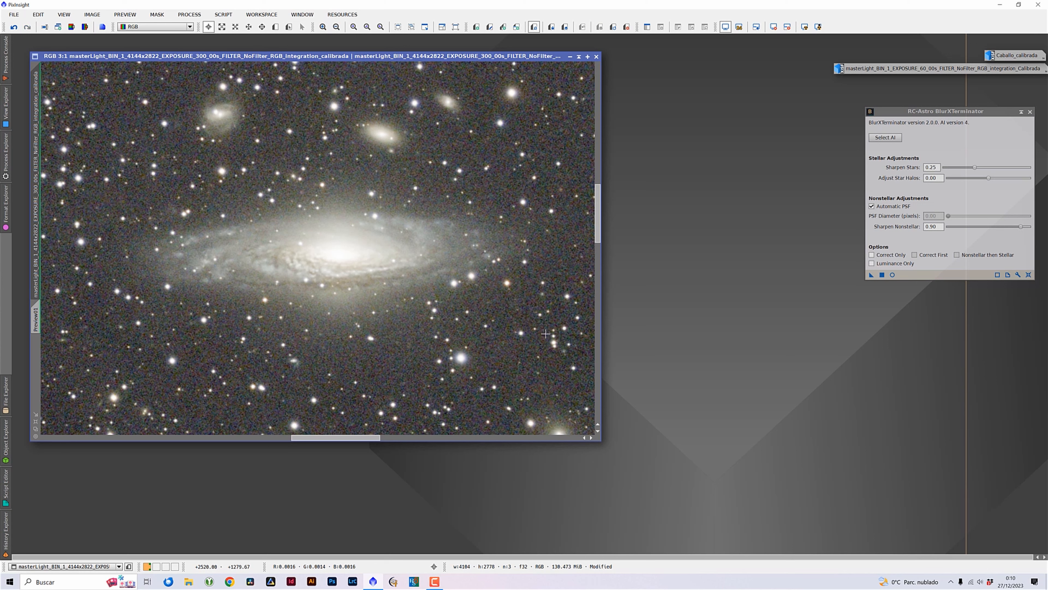
{"action": "key", "text": "ctrl+z"}
{"action": "key", "text": "ctrl+y"}
{"action": "key", "text": "ctrl+z"}
{"action": "key", "text": "ctrl+y"}
{"action": "scroll", "coordinate": [546, 334], "scroll_direction": "down", "scroll_amount": 4}
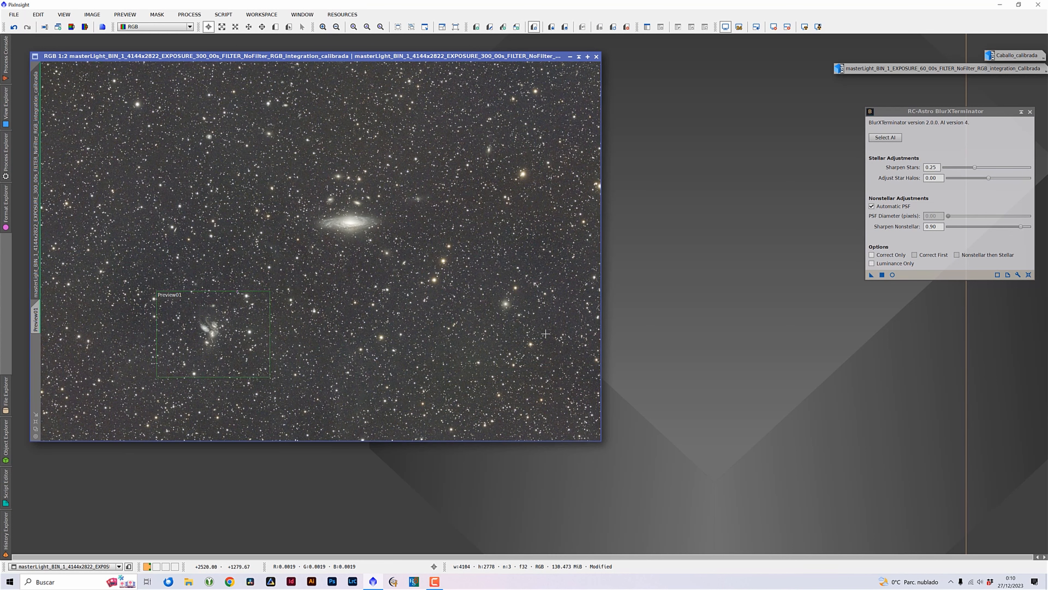
Minimise the 300 s masterLight image and restore the Caballo_calibrada image at a 1:1 view
{"action": "left_click", "coordinate": [570, 56]}
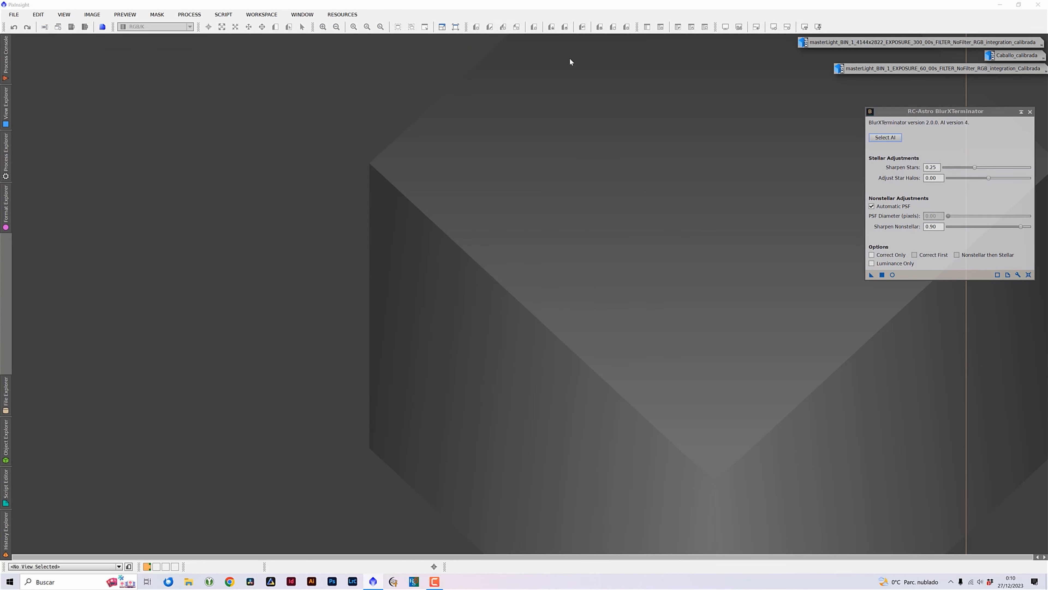
{"action": "double_click", "coordinate": [1017, 56]}
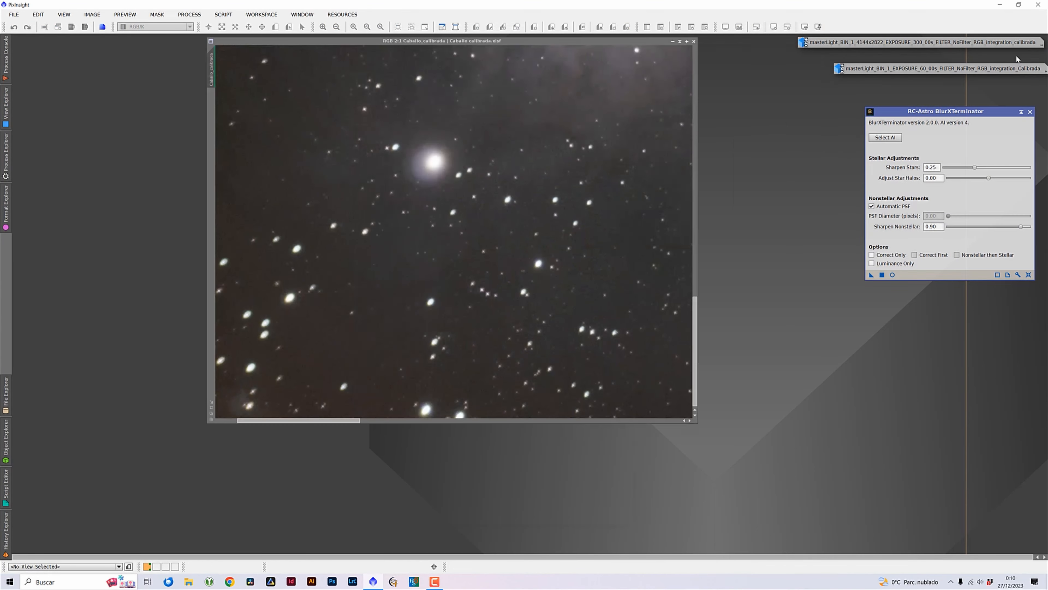
{"action": "key", "text": "ctrl+minus"}
{"action": "key", "text": "ctrl+minus"}
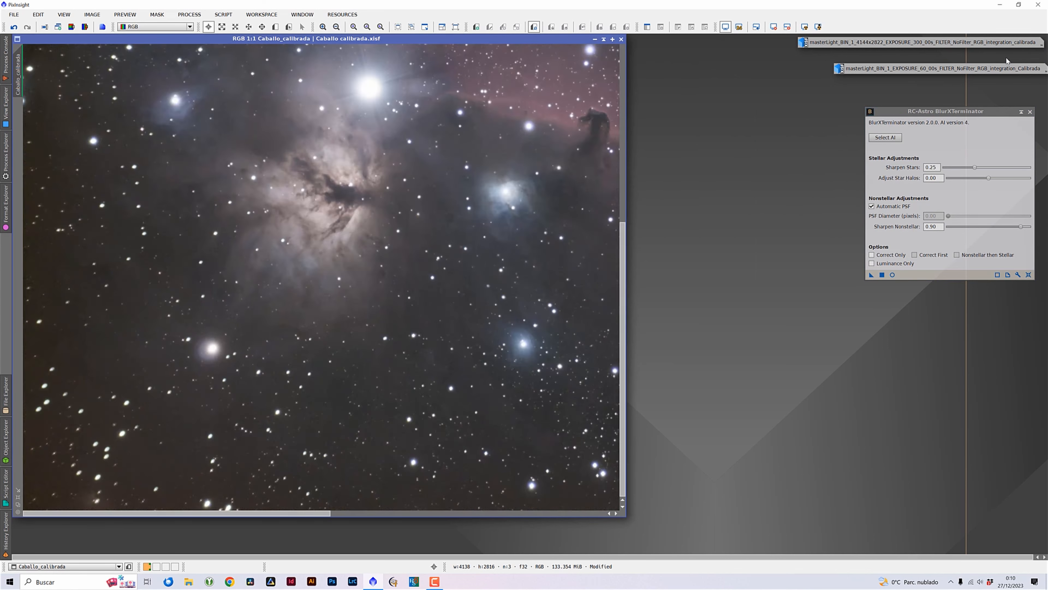
Examine the Horsehead Nebula and the stars above it in Caballo_calibrada at 2:1 zoom
{"action": "key", "text": "ctrl+plus"}
{"action": "key", "text": "ctrl+plus"}
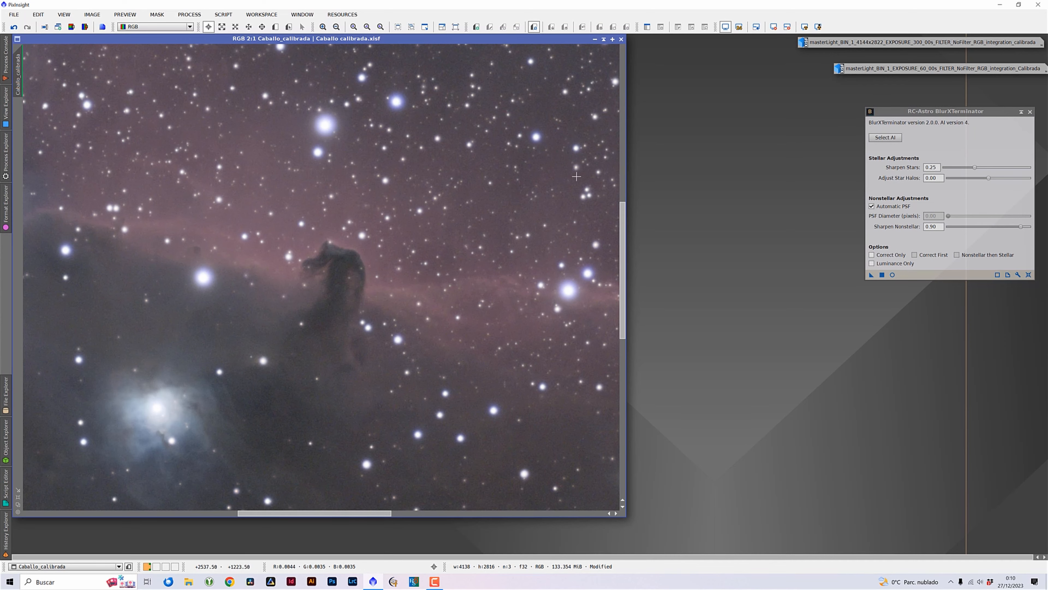
{"action": "key", "text": "space"}
{"action": "left_click_drag", "start_coordinate": [577, 177], "coordinate": [361, 408]}
{"action": "left_click", "coordinate": [417, 239]}
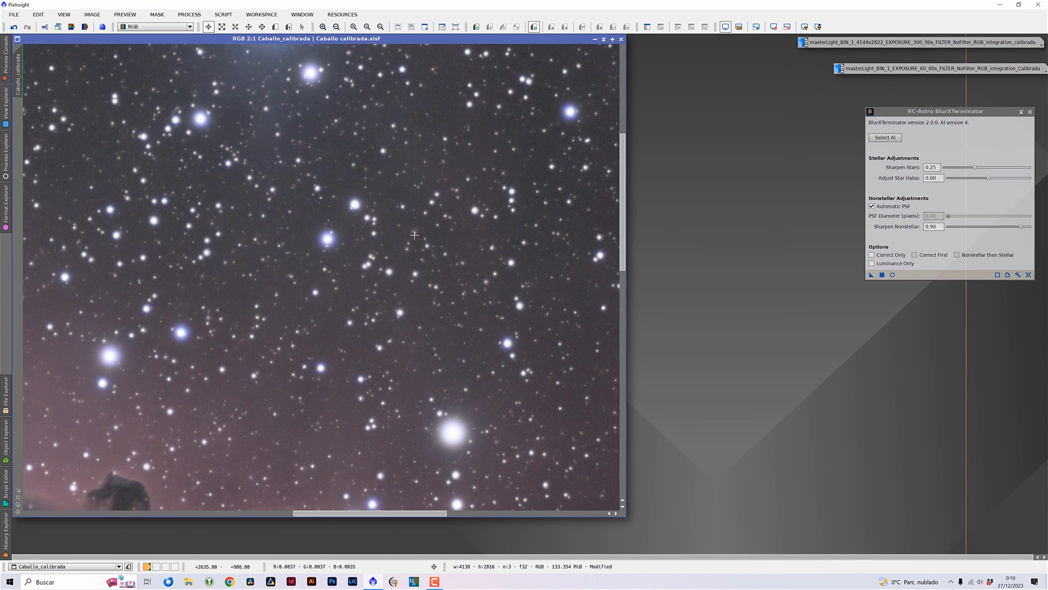
Examine the star field of Caballo_calibrada at 2:1 zoom, moving to the distorted stars in its upper-right corner
{"action": "key", "text": "space"}
{"action": "left_click_drag", "start_coordinate": [324, 488], "coordinate": [406, 298]}
{"action": "left_click_drag", "start_coordinate": [511, 165], "coordinate": [199, 386]}
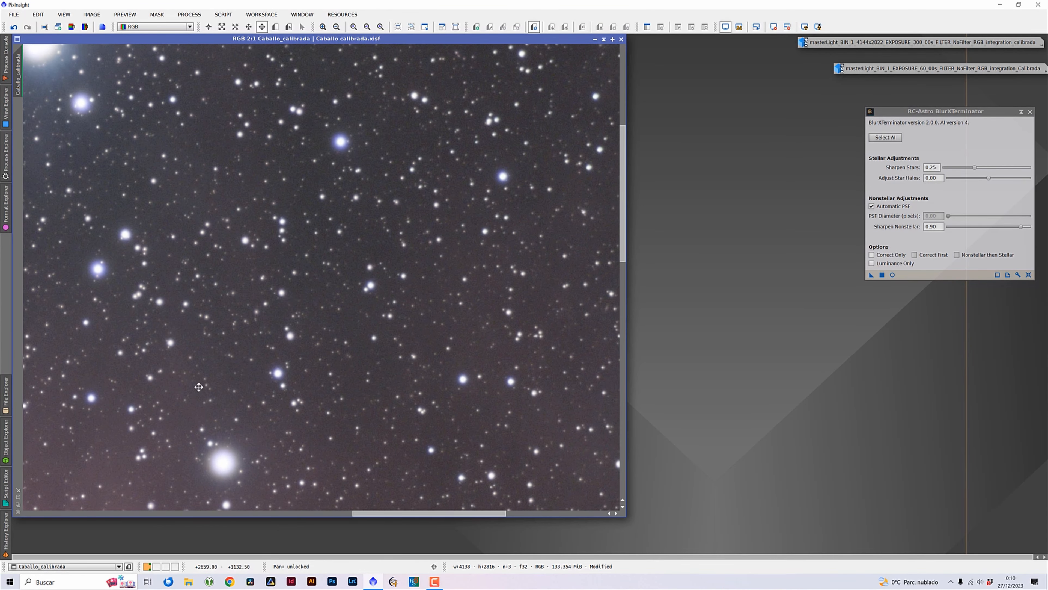
{"action": "left_click_drag", "start_coordinate": [526, 142], "coordinate": [264, 339]}
{"action": "left_click_drag", "start_coordinate": [430, 216], "coordinate": [235, 403]}
{"action": "key", "text": "space"}
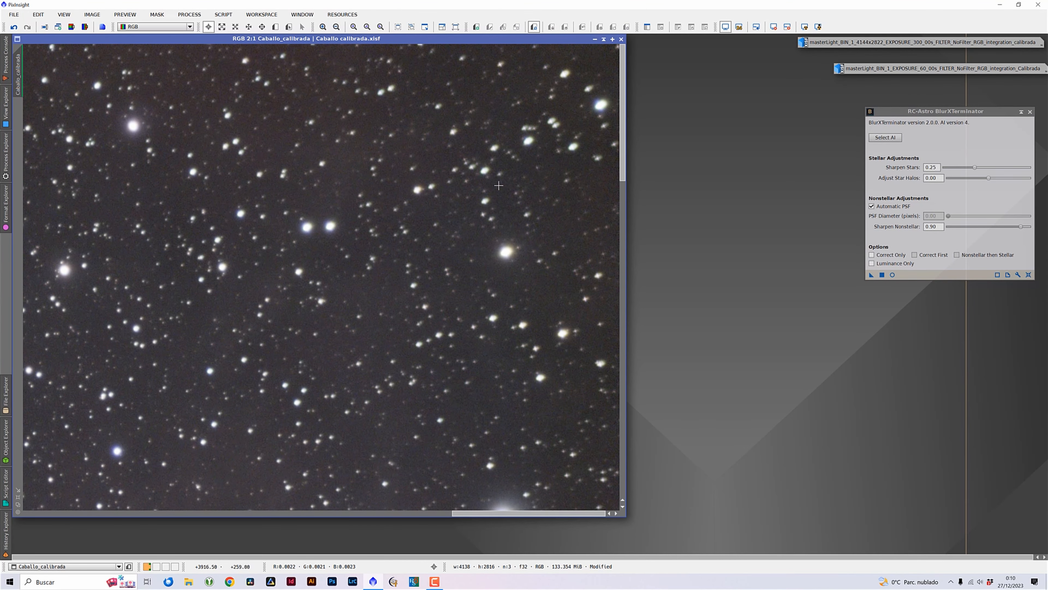
Define a preview of about 680 × 530 px in the upper-right corner of Caballo_calibrada and display it at 2:1
{"action": "scroll", "coordinate": [499, 185], "scroll_direction": "down", "scroll_amount": 2}
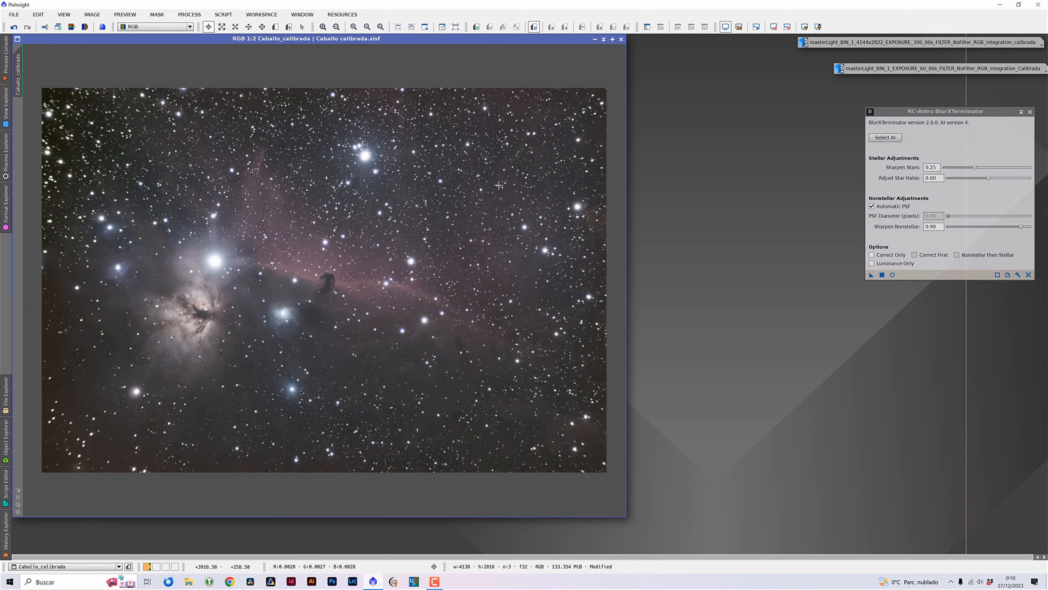
{"action": "key", "text": "alt+n"}
{"action": "mouse_move", "coordinate": [514, 88]}
{"action": "left_mouse_down"}
{"action": "mouse_move", "coordinate": [582, 159]}
{"action": "mouse_move", "coordinate": [606, 161]}
{"action": "left_mouse_up"}
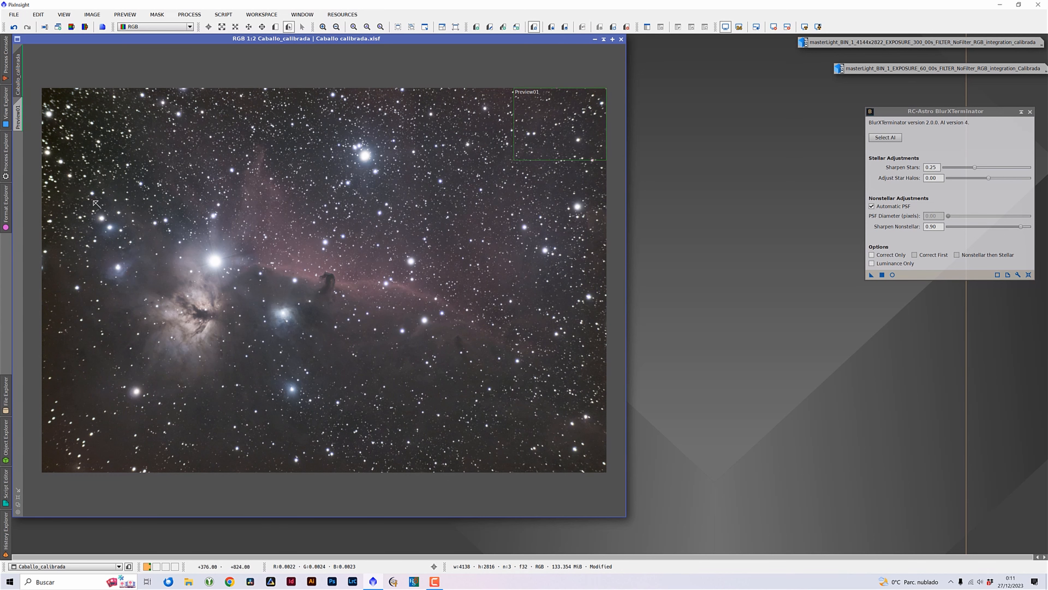
{"action": "left_click", "coordinate": [19, 120]}
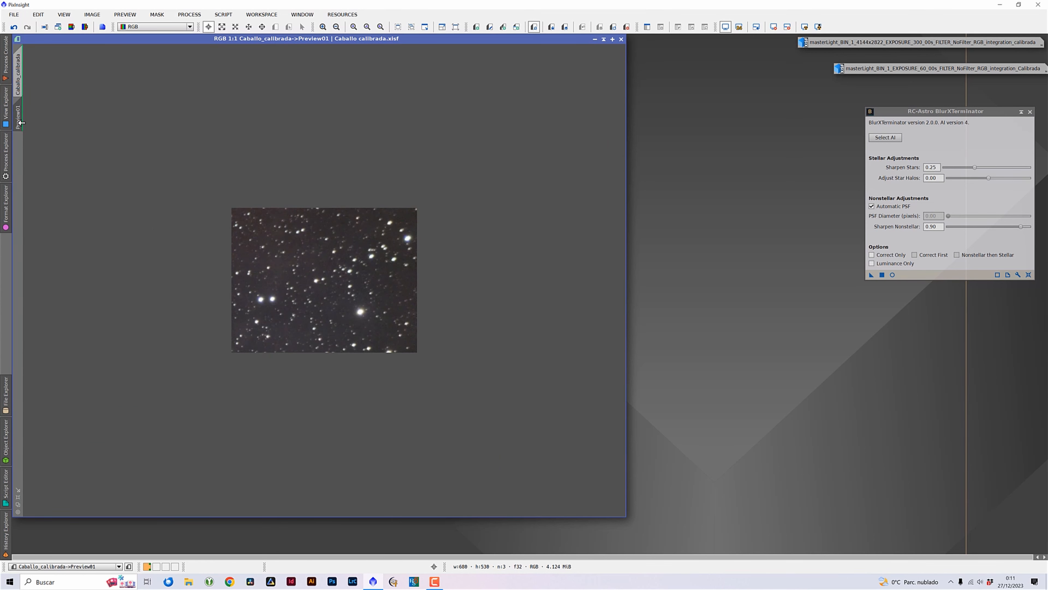
{"action": "scroll", "coordinate": [323, 152], "scroll_direction": "up", "scroll_amount": 1}
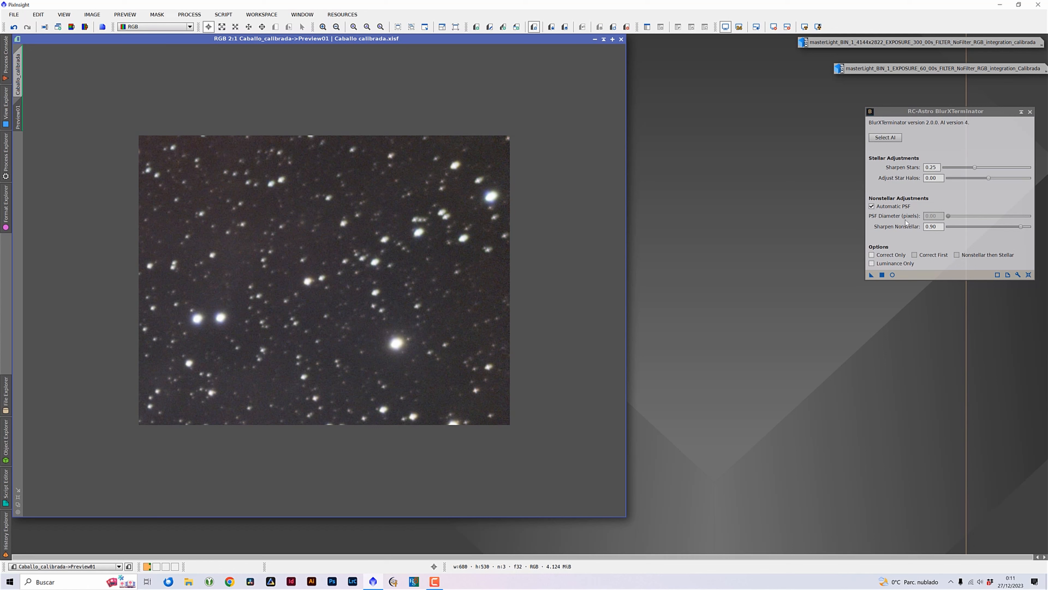
Load AI version 2 in BlurXTerminator and open a real-time preview of the corner region
{"action": "left_click", "coordinate": [885, 137]}
{"action": "left_click", "coordinate": [892, 274]}
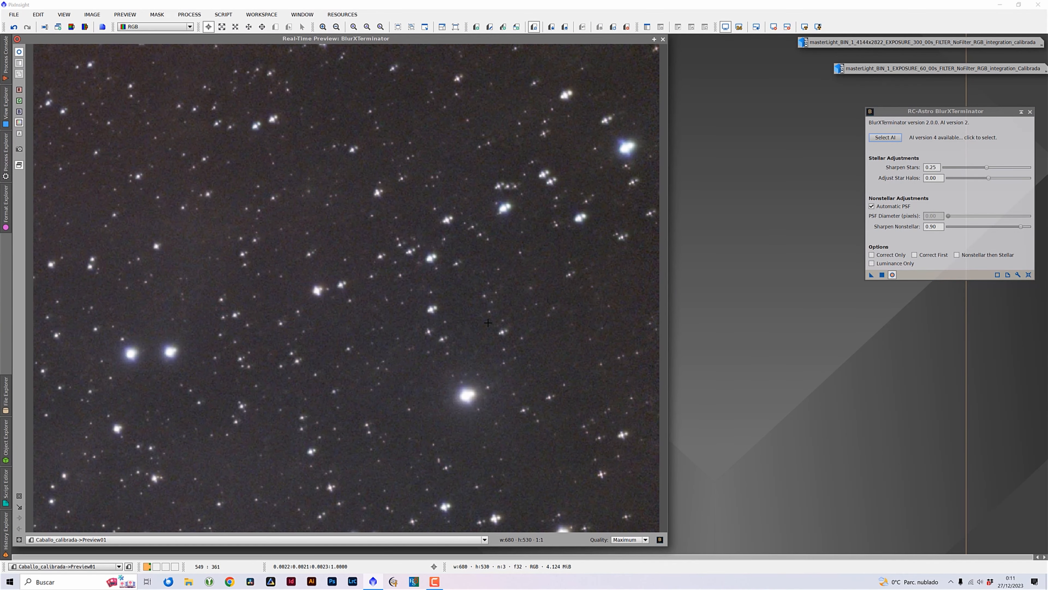
Compare the corner stars with and without BlurXTerminator AI version 2 in the real-time preview, closing it when finished
{"action": "left_click", "coordinate": [19, 52]}
{"action": "left_click", "coordinate": [19, 53]}
{"action": "left_click", "coordinate": [19, 52]}
{"action": "left_click", "coordinate": [19, 53]}
{"action": "left_click", "coordinate": [19, 52]}
{"action": "left_click", "coordinate": [19, 52]}
{"action": "left_click", "coordinate": [19, 52]}
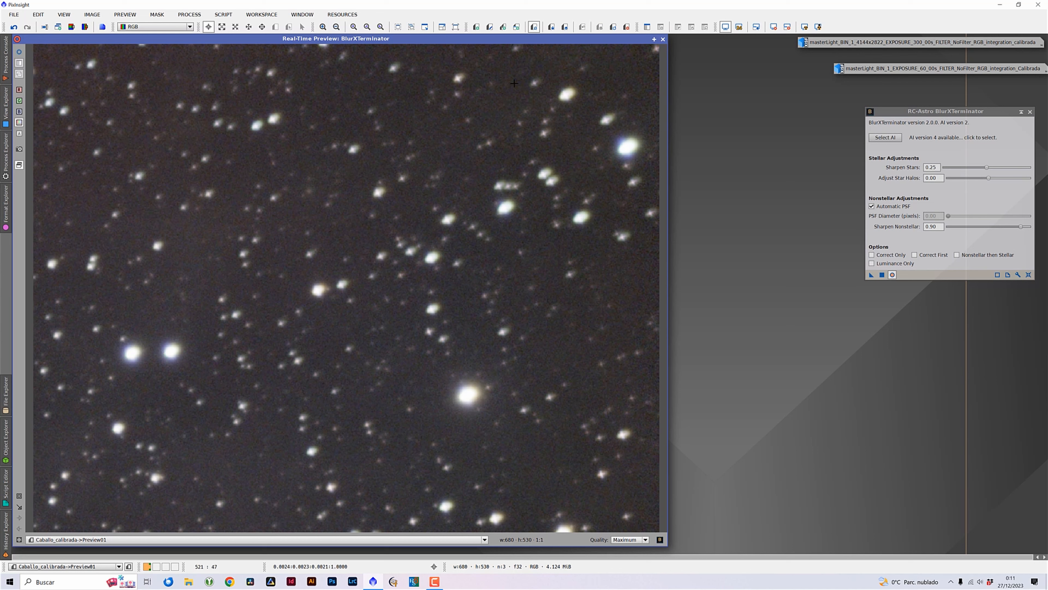
{"action": "left_click", "coordinate": [19, 52]}
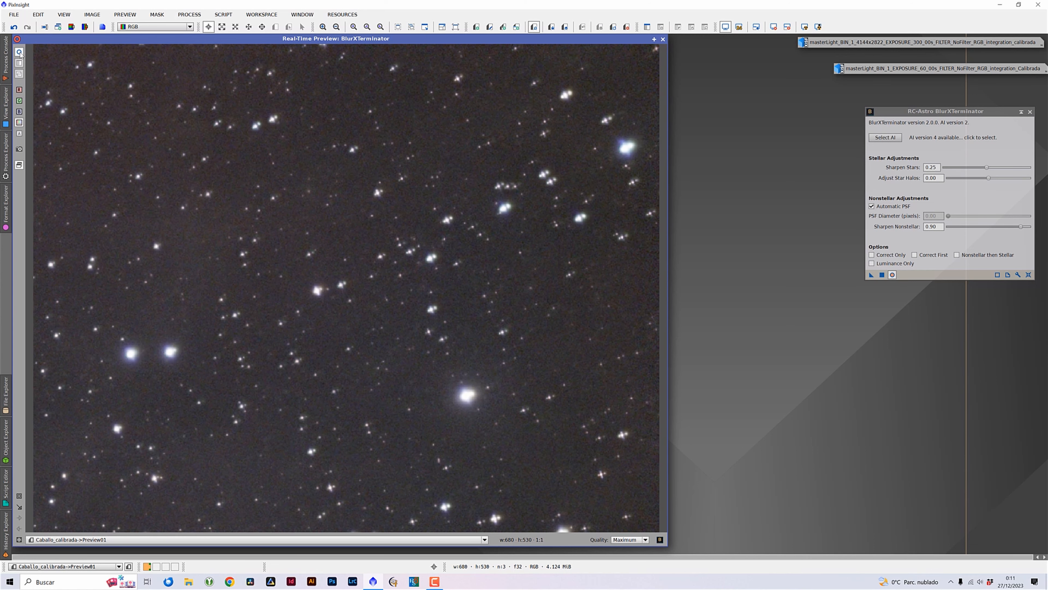
{"action": "left_click", "coordinate": [19, 52]}
{"action": "left_click", "coordinate": [19, 52]}
{"action": "left_click", "coordinate": [19, 53]}
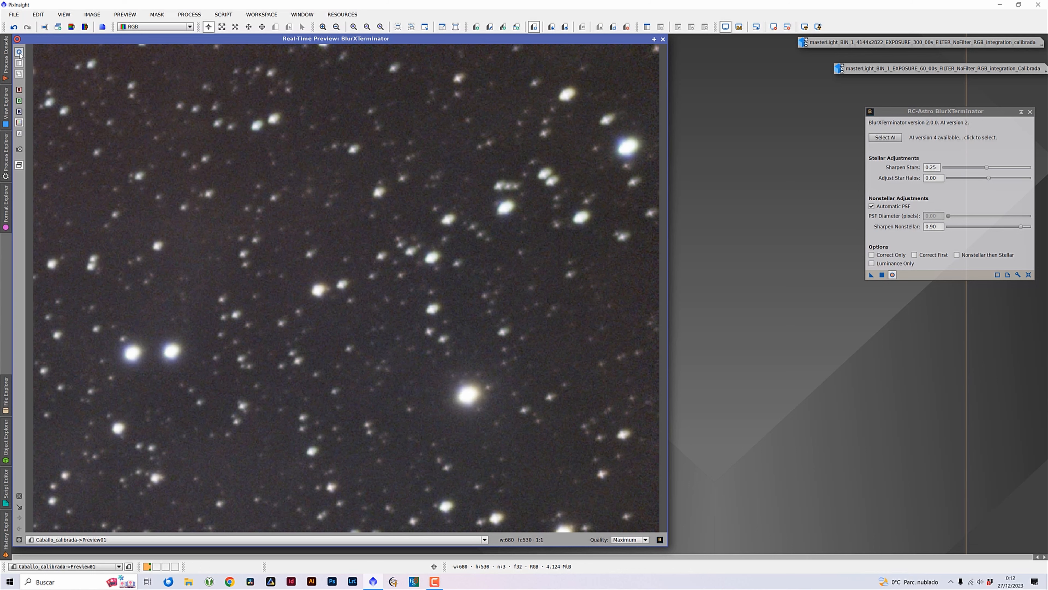
{"action": "left_click", "coordinate": [19, 54]}
{"action": "left_click", "coordinate": [19, 53]}
{"action": "left_click", "coordinate": [19, 53]}
{"action": "left_click", "coordinate": [19, 53]}
{"action": "left_click", "coordinate": [20, 53]}
{"action": "left_click", "coordinate": [19, 53]}
{"action": "left_click", "coordinate": [19, 53]}
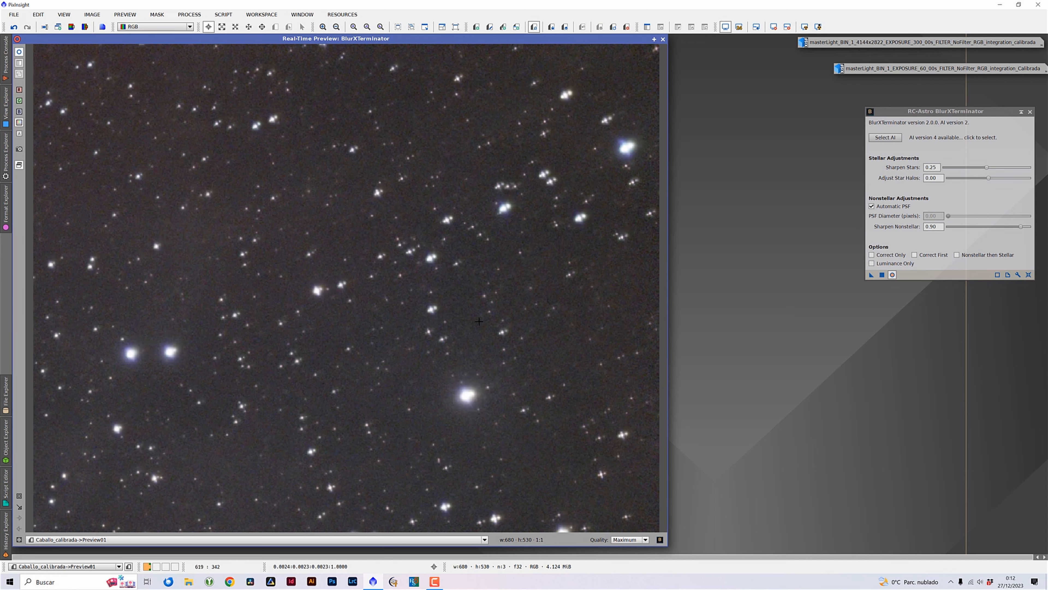
{"action": "left_click", "coordinate": [19, 53]}
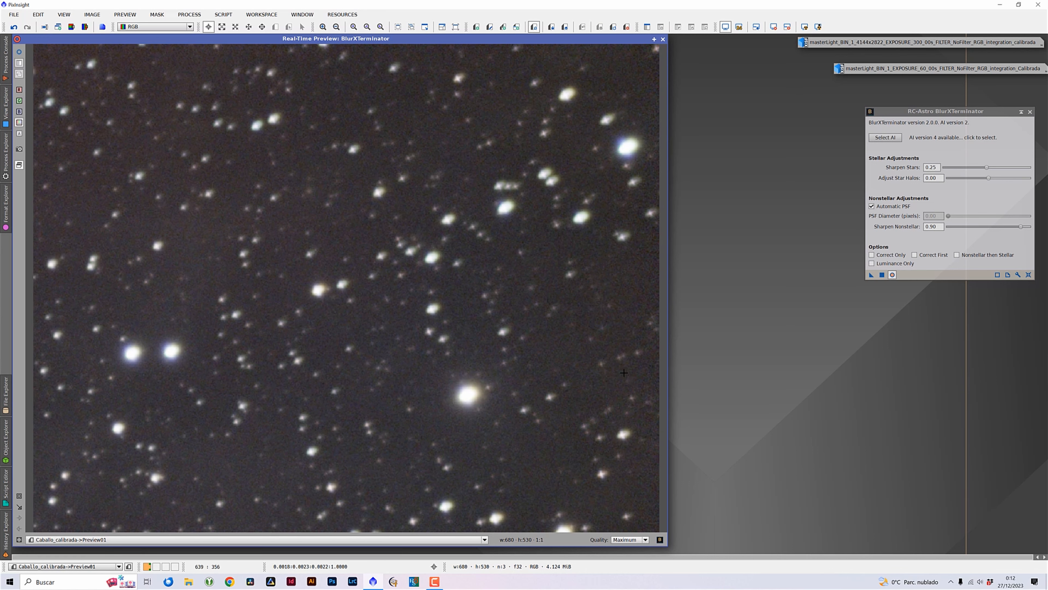
{"action": "left_click", "coordinate": [19, 53]}
{"action": "left_click", "coordinate": [19, 53]}
{"action": "left_click", "coordinate": [19, 53]}
{"action": "left_click", "coordinate": [20, 53]}
{"action": "left_click", "coordinate": [19, 53]}
{"action": "left_click", "coordinate": [19, 54]}
{"action": "left_click", "coordinate": [19, 53]}
{"action": "left_click", "coordinate": [19, 53]}
{"action": "left_click", "coordinate": [19, 53]}
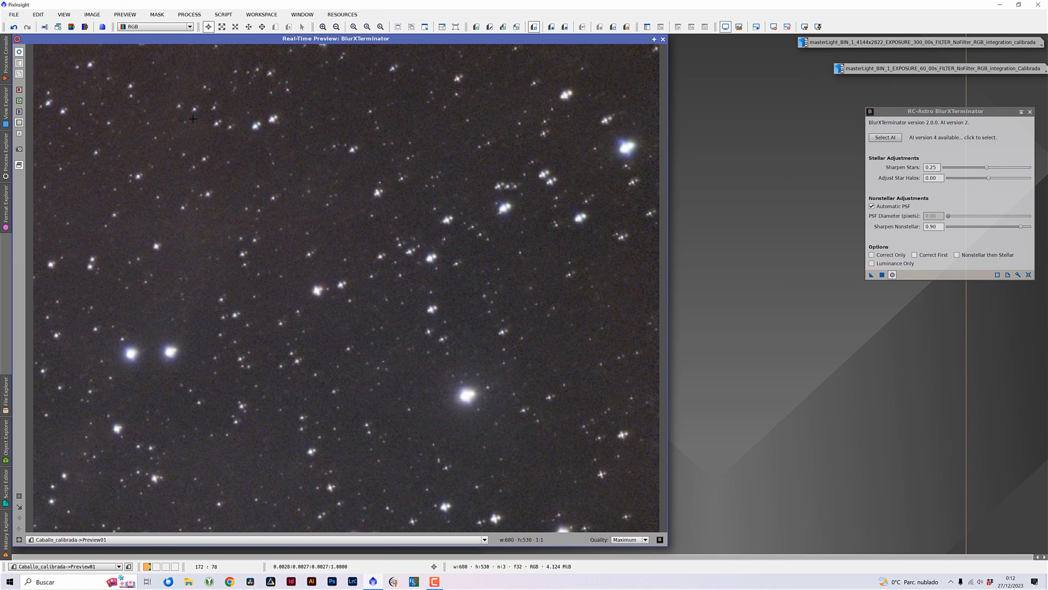
{"action": "left_click", "coordinate": [664, 39]}
Load BlurXTerminator.4.pb as the AI file and reopen the real-time preview of the corner region
{"action": "left_click", "coordinate": [886, 137]}
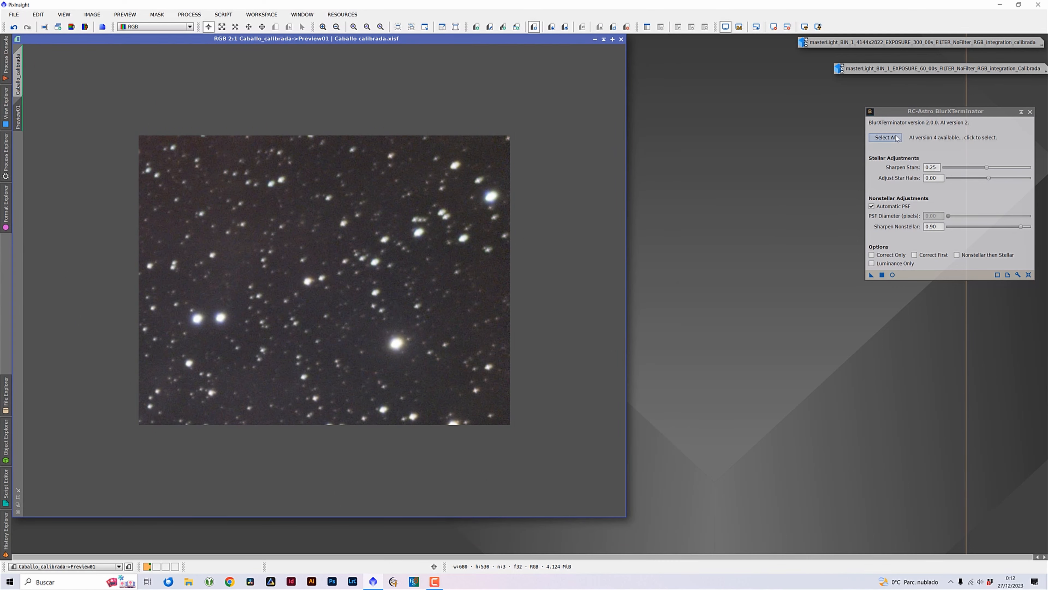
{"action": "left_click", "coordinate": [737, 185]}
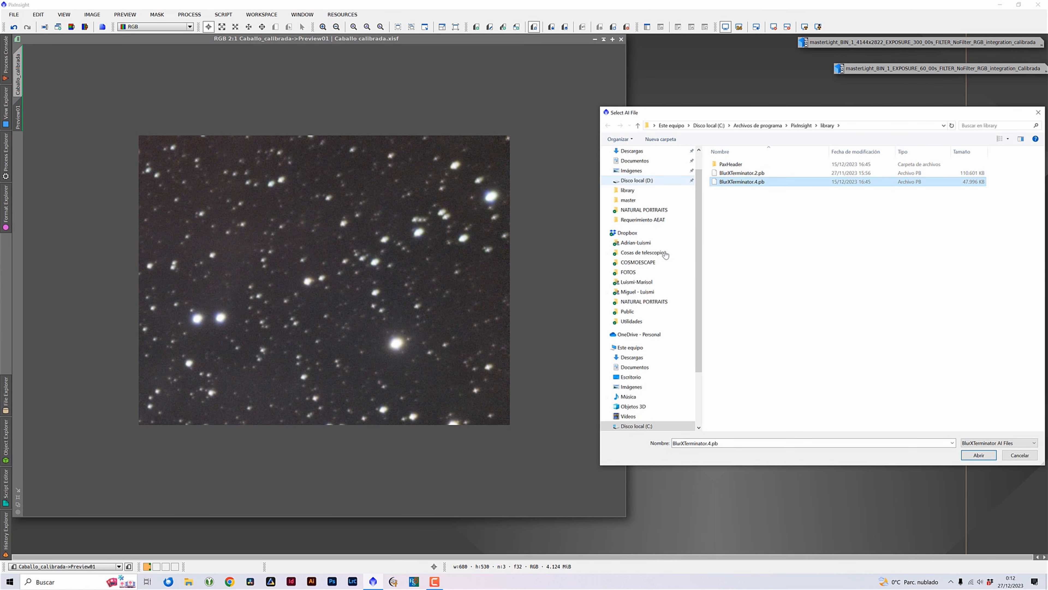
{"action": "left_click", "coordinate": [976, 456]}
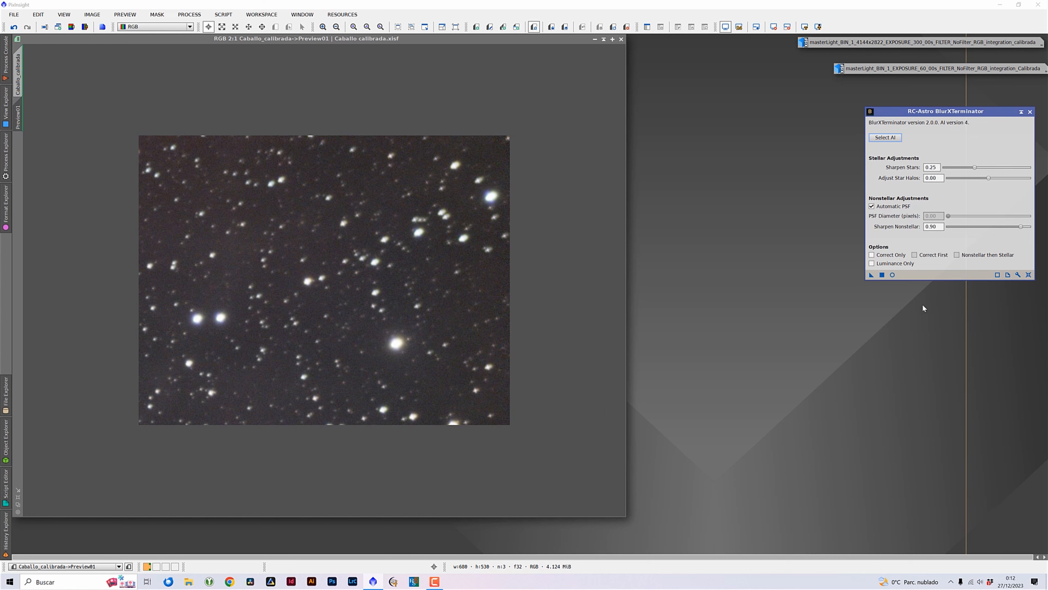
{"action": "left_click", "coordinate": [890, 276]}
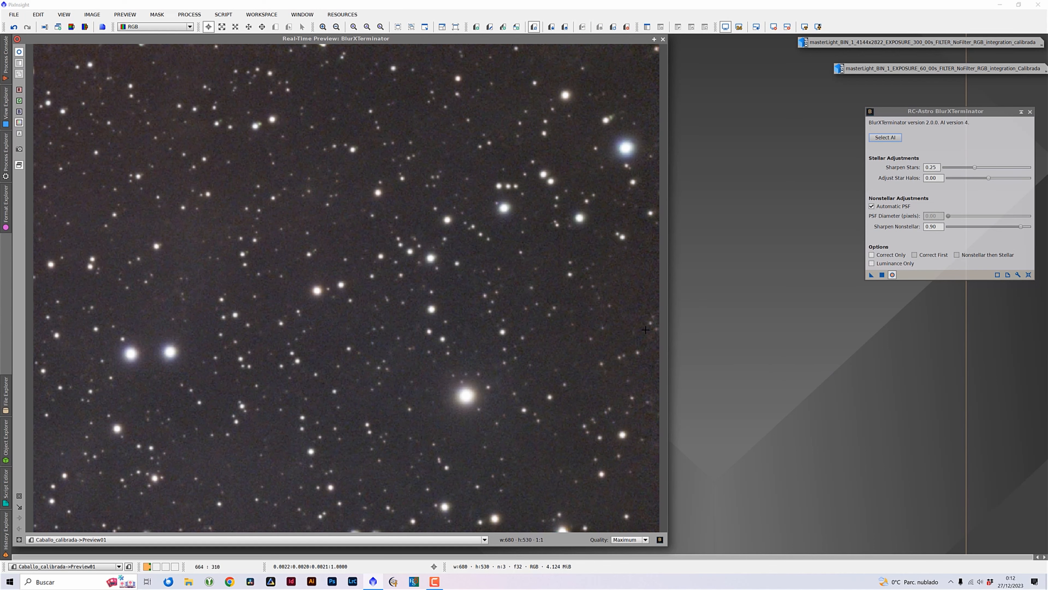
Compare the corner stars with and without BlurXTerminator AI version 4 in the real-time preview, closing it when finished
{"action": "left_click", "coordinate": [19, 52]}
{"action": "left_click", "coordinate": [19, 52]}
{"action": "left_click", "coordinate": [19, 52]}
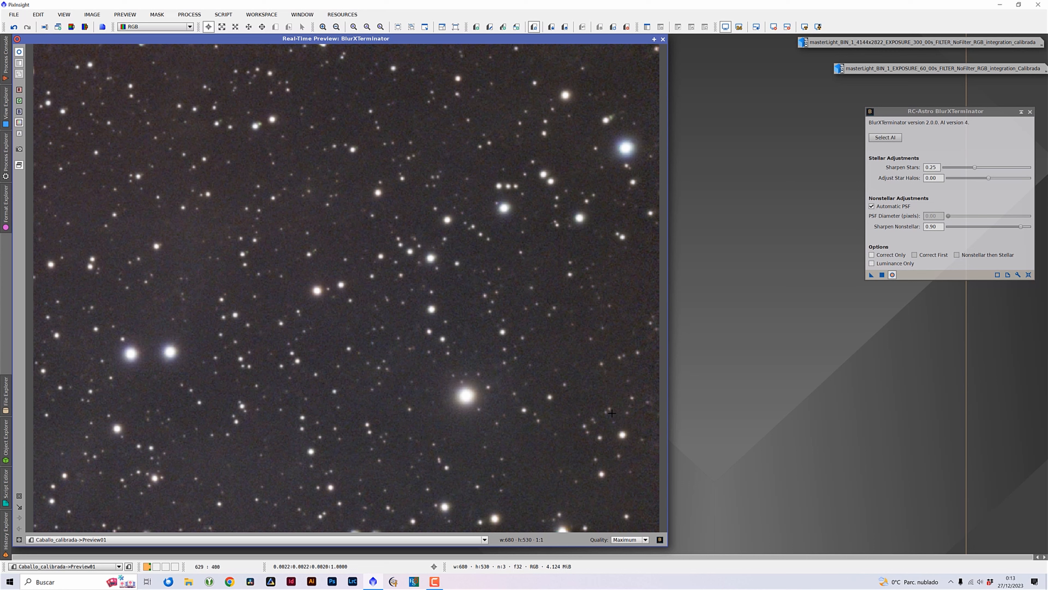
{"action": "left_click", "coordinate": [19, 51]}
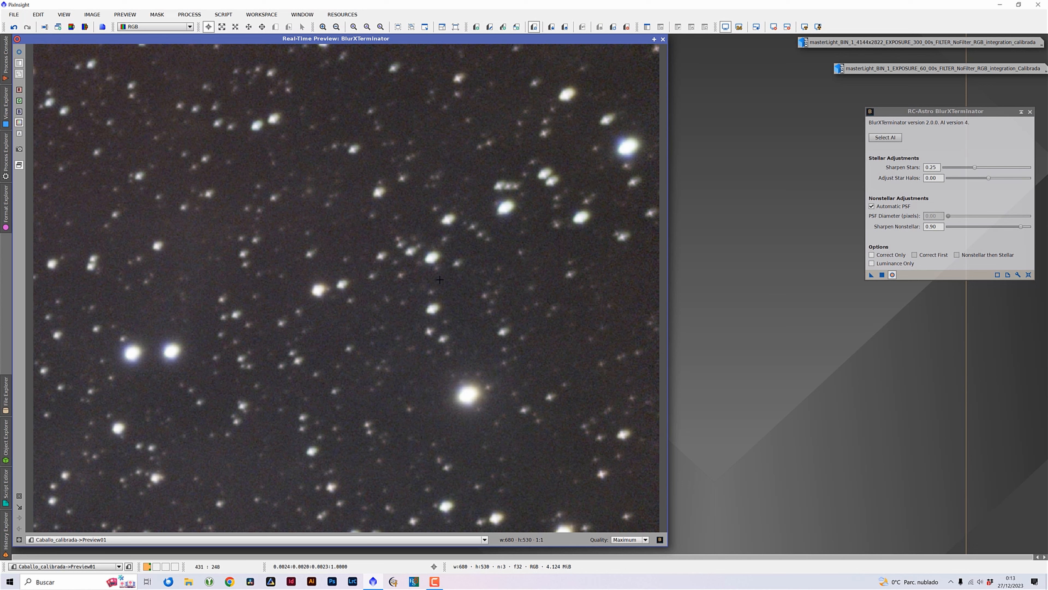
{"action": "left_click", "coordinate": [19, 52]}
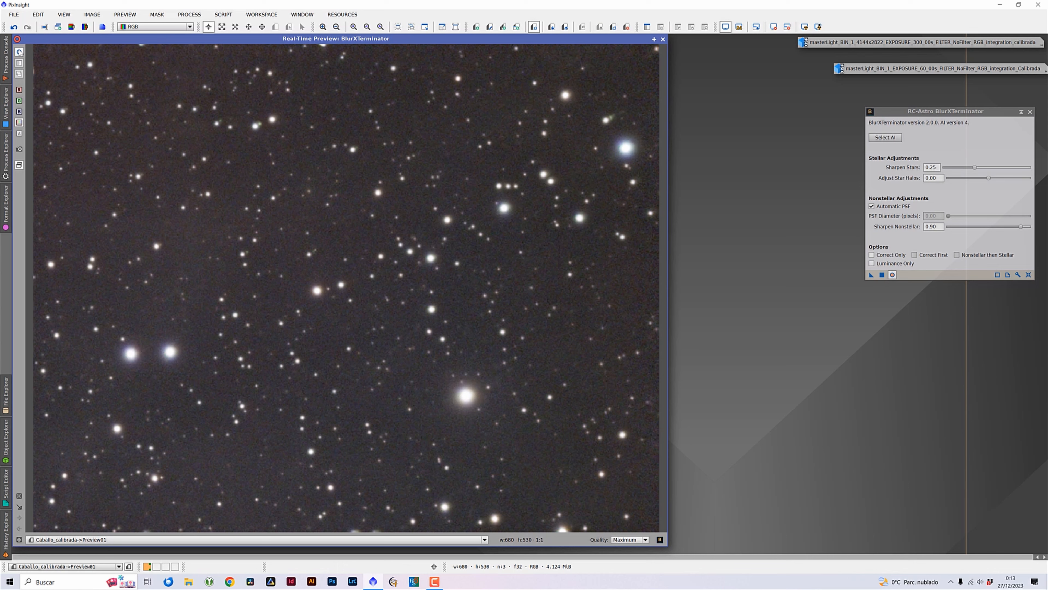
{"action": "left_click", "coordinate": [19, 52]}
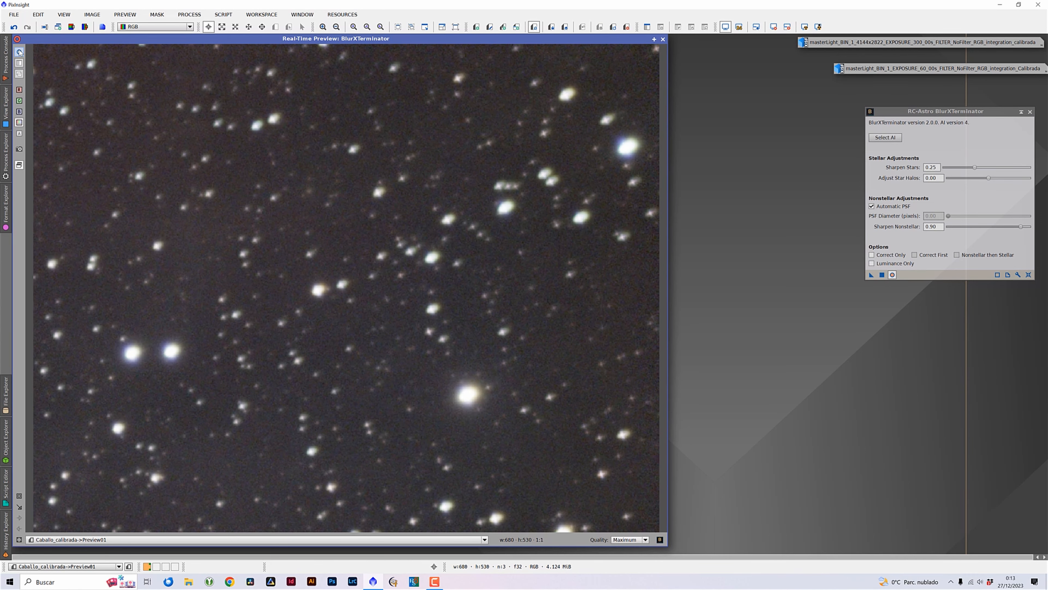
{"action": "left_click", "coordinate": [20, 52]}
{"action": "left_click", "coordinate": [20, 51]}
{"action": "left_click", "coordinate": [19, 52]}
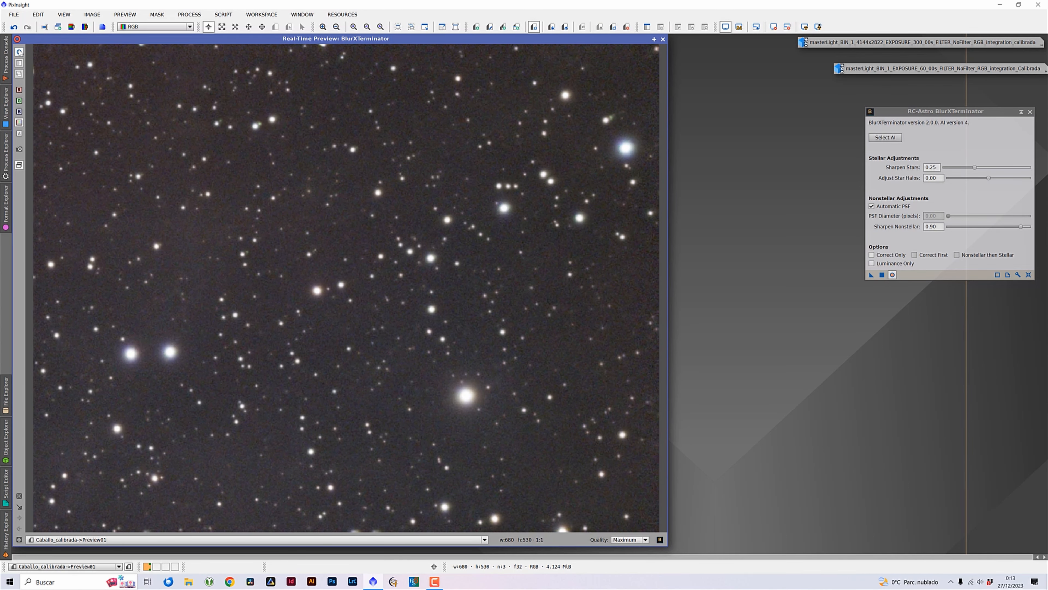
{"action": "left_click", "coordinate": [20, 52]}
{"action": "left_click", "coordinate": [19, 52]}
{"action": "left_click", "coordinate": [663, 39]}
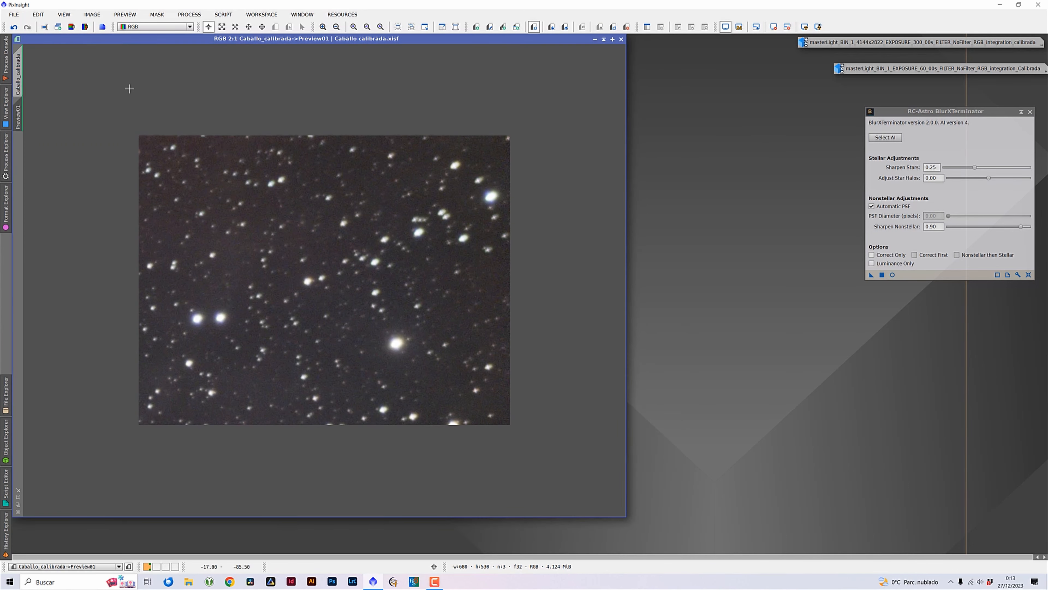
Apply BlurXTerminator with AI version 4, Sharpen Stars 0.25 and Sharpen Nonstellar 0.90 to the full Caballo_calibrada image
{"action": "left_click", "coordinate": [18, 74]}
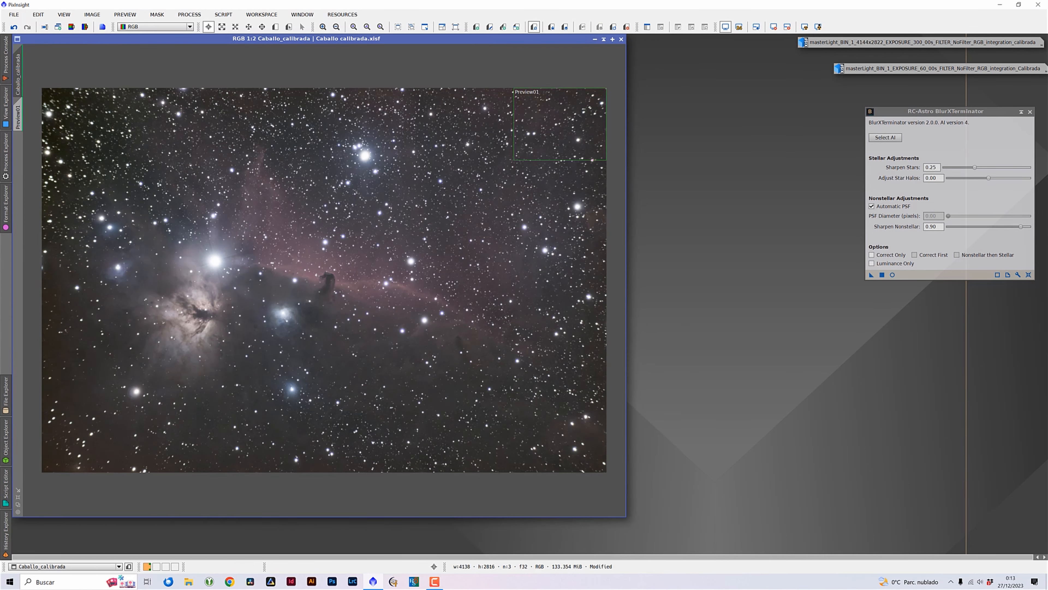
{"action": "left_click", "coordinate": [871, 275]}
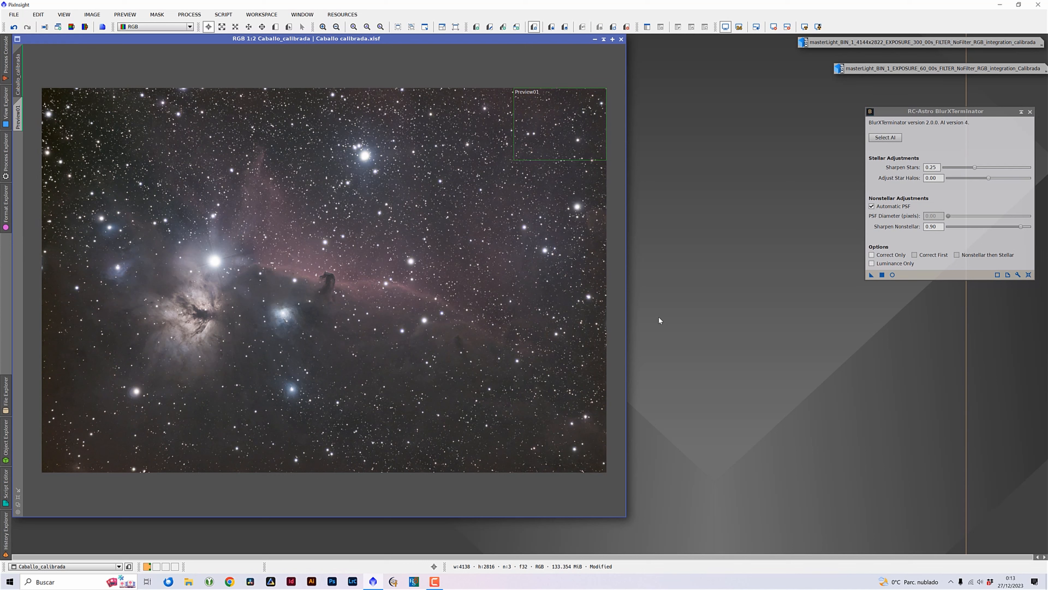
Compare the whole Caballo_calibrada image with and without BlurXTerminator at 1:2 by alternately undoing and redoing it, leaving it applied
{"action": "key", "text": "ctrl+z"}
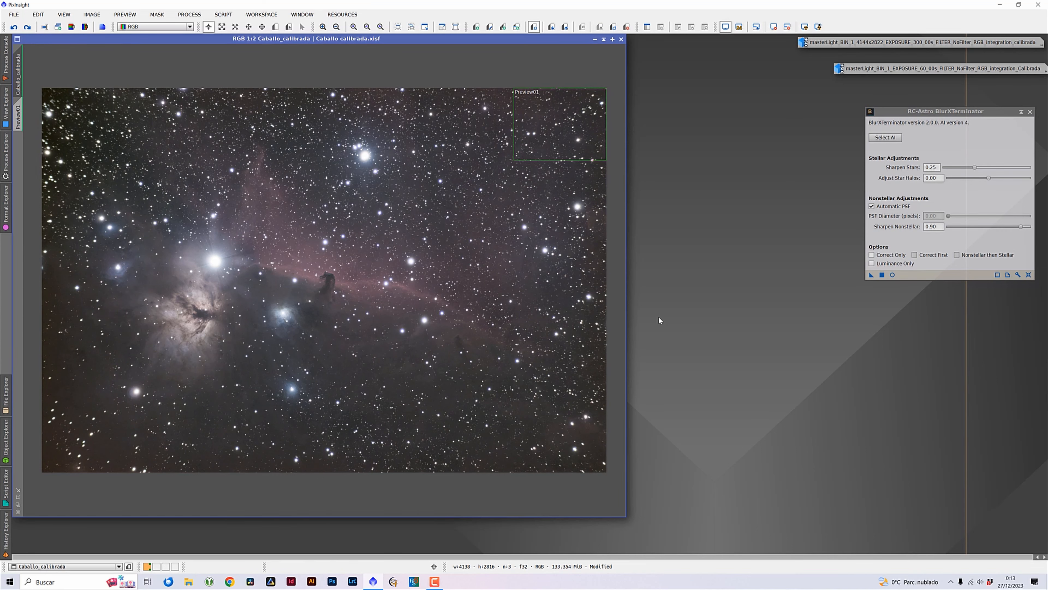
{"action": "key", "text": "ctrl+y"}
{"action": "key", "text": "ctrl+z"}
{"action": "key", "text": "ctrl+y"}
{"action": "key", "text": "ctrl+z"}
{"action": "key", "text": "ctrl+y"}
{"action": "key", "text": "ctrl+z"}
{"action": "key", "text": "ctrl+y"}
{"action": "key", "text": "ctrl+z"}
{"action": "key", "text": "ctrl+y"}
{"action": "key", "text": "ctrl+z"}
{"action": "key", "text": "ctrl+y"}
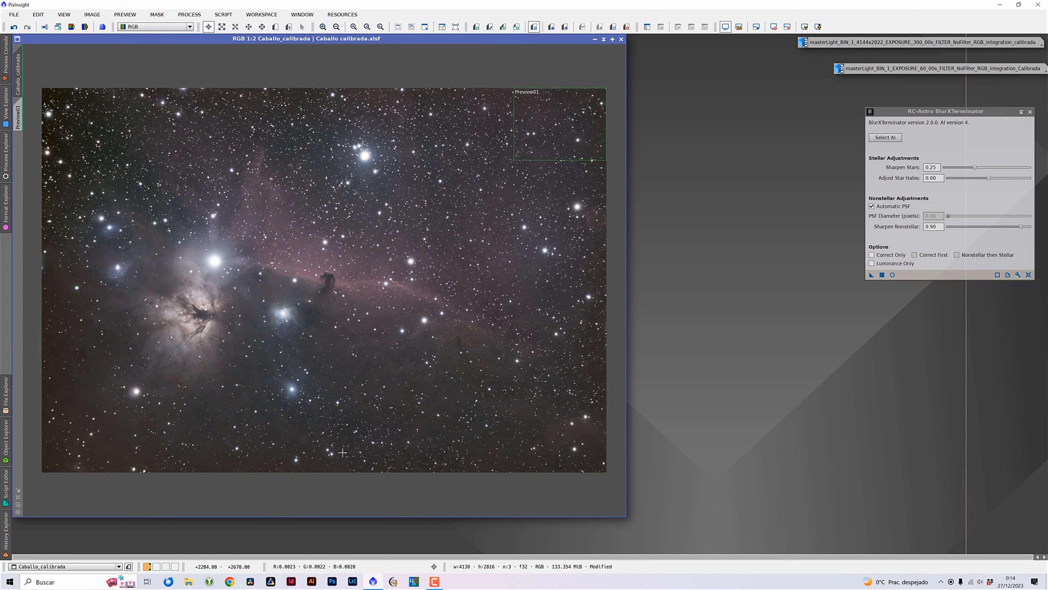
Compare the Horsehead Nebula and its surroundings with and without BlurXTerminator at 1:1, leaving the process applied
{"action": "scroll", "coordinate": [342, 452], "scroll_direction": "up", "scroll_amount": 2}
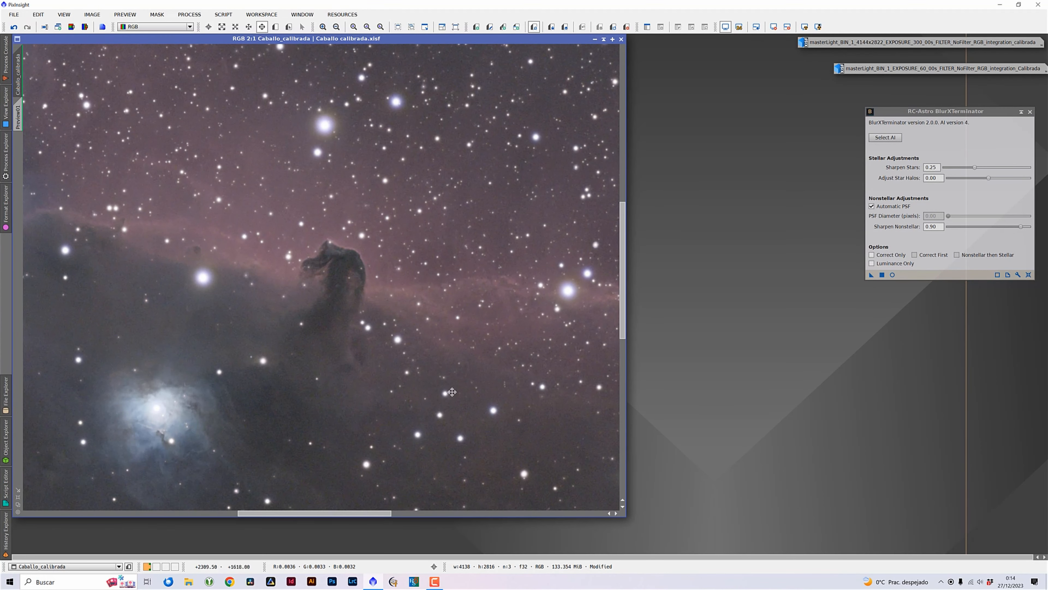
{"action": "scroll", "coordinate": [438, 379], "scroll_direction": "down", "scroll_amount": 1}
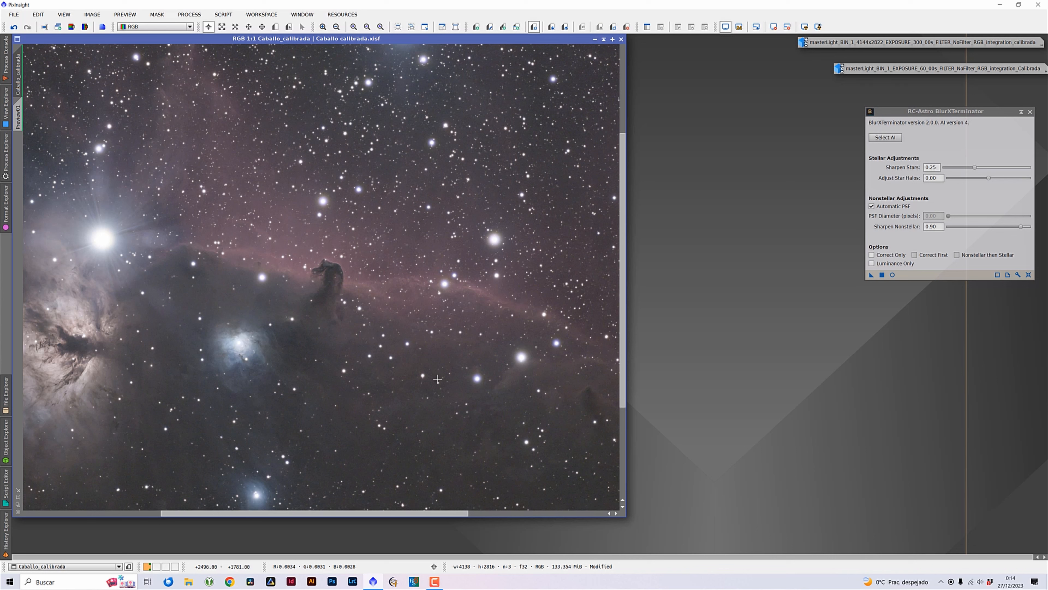
{"action": "key", "text": "ctrl+z"}
{"action": "key", "text": "ctrl+y"}
{"action": "key", "text": "ctrl+z"}
{"action": "key", "text": "ctrl+y"}
{"action": "key", "text": "ctrl+z"}
{"action": "key", "text": "ctrl+y"}
{"action": "key", "text": "ctrl+z"}
{"action": "key", "text": "ctrl+y"}
{"action": "key", "text": "ctrl+z"}
{"action": "key", "text": "ctrl+y"}
Compare the blue reflection nebula beside the Horsehead with and without BlurXTerminator at 2:1, leaving the process applied
{"action": "key", "text": "ctrl+plus"}
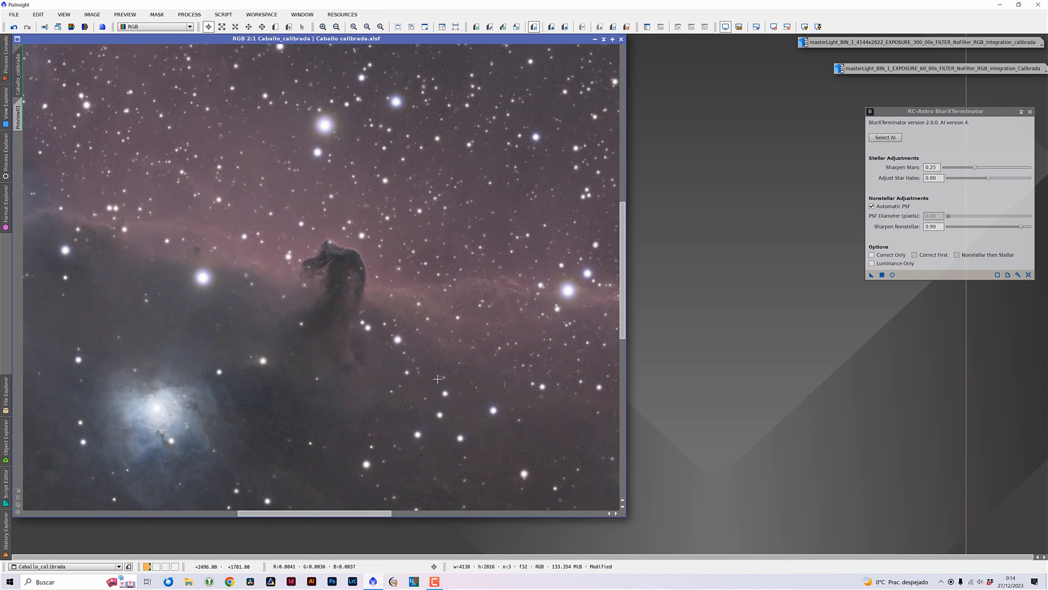
{"action": "left_click_drag", "start_coordinate": [363, 345], "coordinate": [512, 228]}
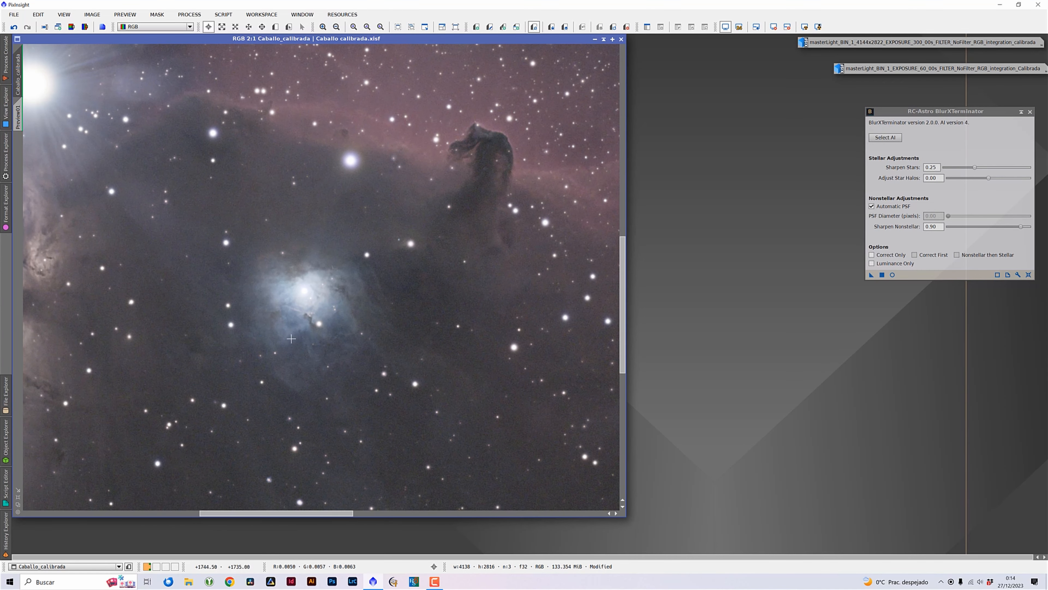
{"action": "left_click_drag", "start_coordinate": [497, 324], "coordinate": [483, 339]}
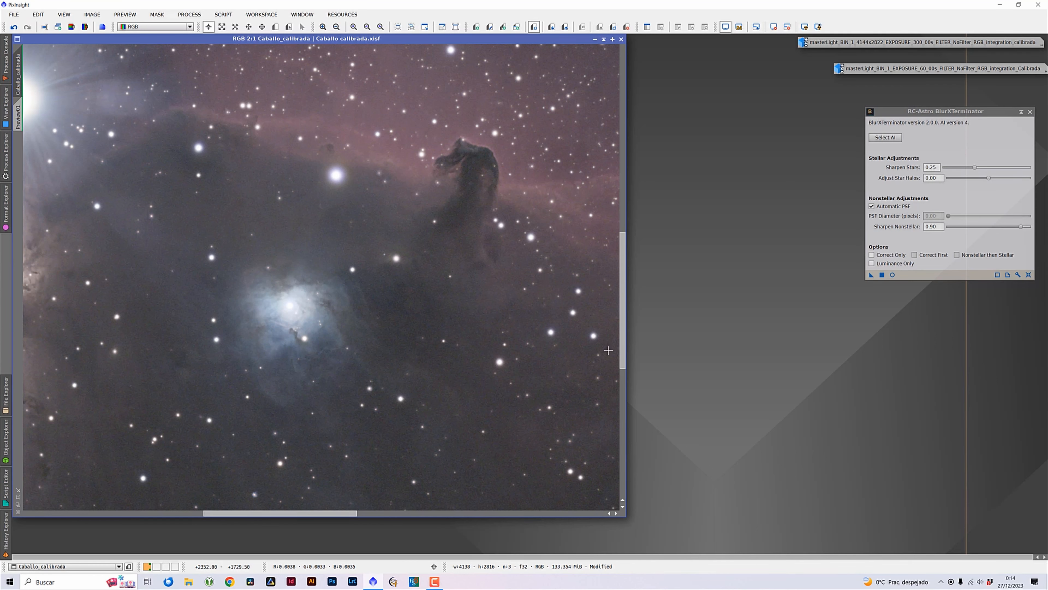
{"action": "key", "text": "ctrl+z"}
{"action": "key", "text": "ctrl+y"}
{"action": "key", "text": "ctrl+z"}
{"action": "key", "text": "ctrl+y"}
{"action": "key", "text": "ctrl+z"}
{"action": "key", "text": "ctrl+y"}
{"action": "key", "text": "ctrl+z"}
{"action": "key", "text": "ctrl+y"}
{"action": "key", "text": "ctrl+z"}
{"action": "key", "text": "ctrl+y"}
{"action": "key", "text": "ctrl+z"}
{"action": "key", "text": "ctrl+y"}
{"action": "key", "text": "ctrl+z"}
{"action": "key", "text": "ctrl+y"}
Compare the Flame Nebula's dust structures with and without BlurXTerminator at 2:1, leaving the process applied
{"action": "key", "text": "alt+p"}
{"action": "left_click_drag", "start_coordinate": [30, 304], "coordinate": [419, 297]}
{"action": "key", "text": "alt+r"}
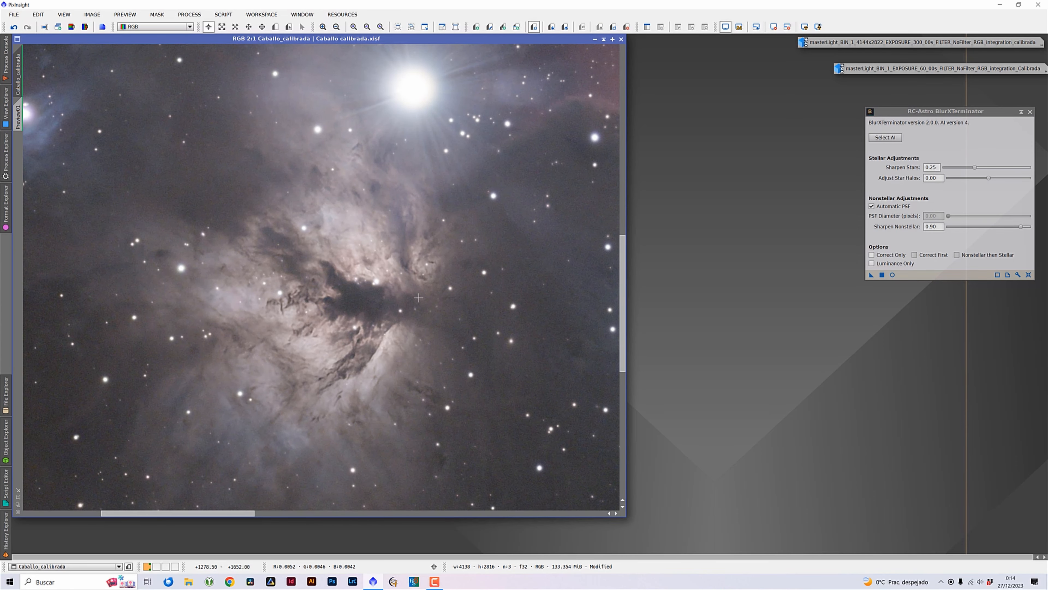
{"action": "key", "text": "ctrl+z"}
{"action": "key", "text": "ctrl+y"}
{"action": "key", "text": "ctrl+z"}
{"action": "key", "text": "ctrl+y"}
{"action": "key", "text": "ctrl+z"}
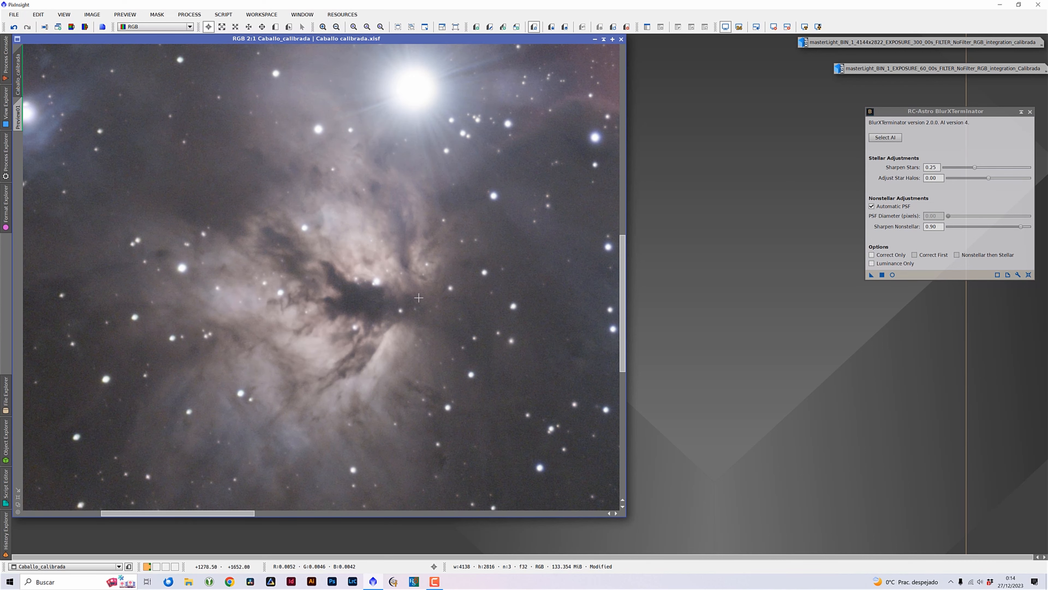
{"action": "key", "text": "ctrl+y"}
{"action": "key", "text": "ctrl+z"}
{"action": "key", "text": "ctrl+y"}
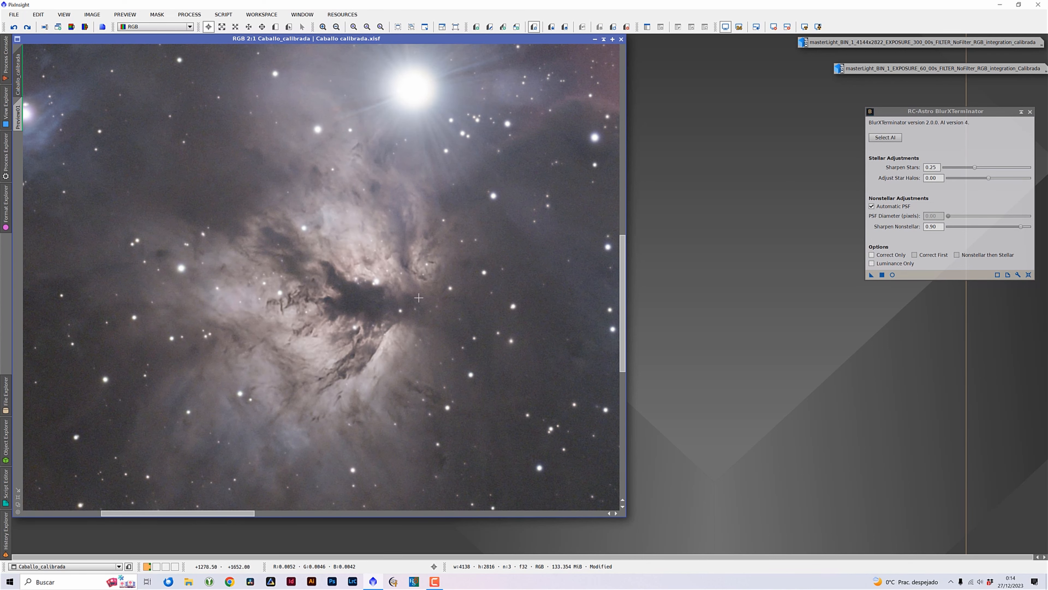
Repeat the before-and-after BlurXTerminator check on the Flame Nebula once more, leaving the process applied
{"action": "key", "text": "ctrl+z"}
{"action": "key", "text": "ctrl+y"}
{"action": "scroll", "coordinate": [418, 297], "scroll_direction": "down", "scroll_amount": 2}
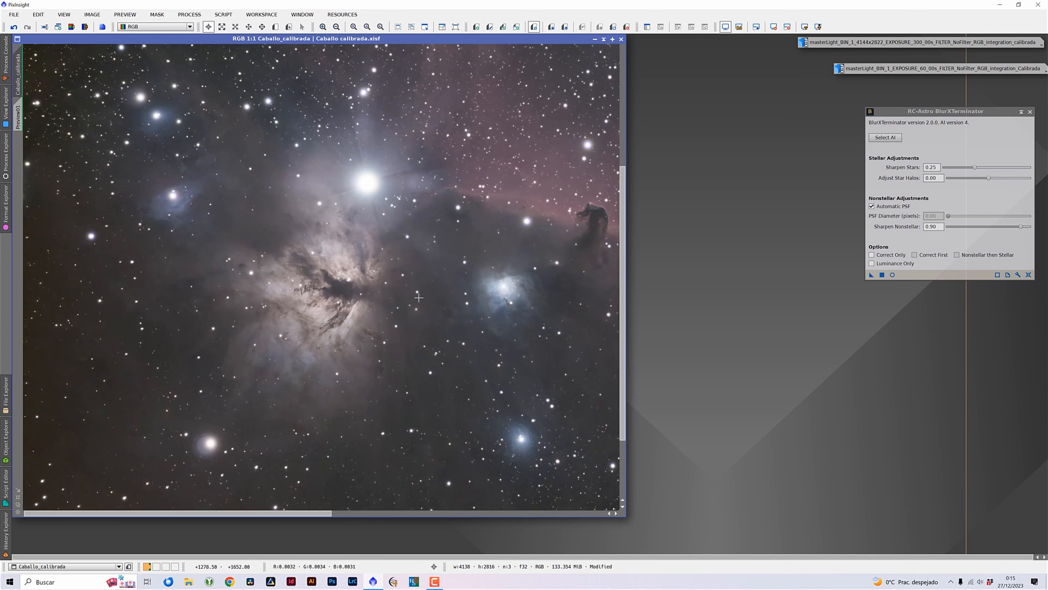
Compare the stars in the upper-left corner of Caballo_calibrada with and without BlurXTerminator at 2:1, leaving the process applied
{"action": "scroll", "coordinate": [54, 106], "scroll_direction": "up", "scroll_amount": 2}
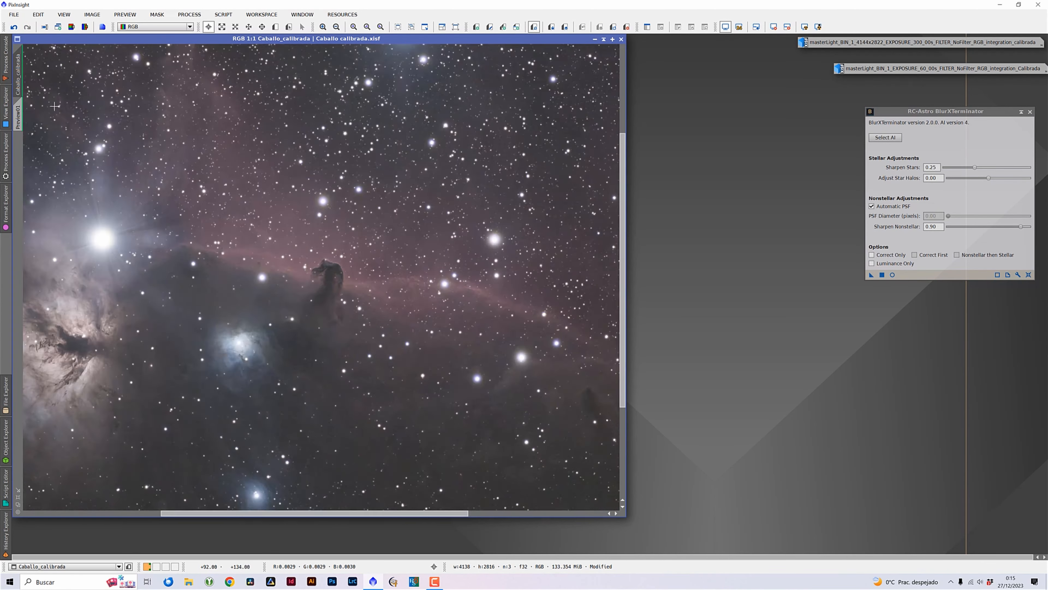
{"action": "left_click_drag", "start_coordinate": [141, 172], "coordinate": [435, 296]}
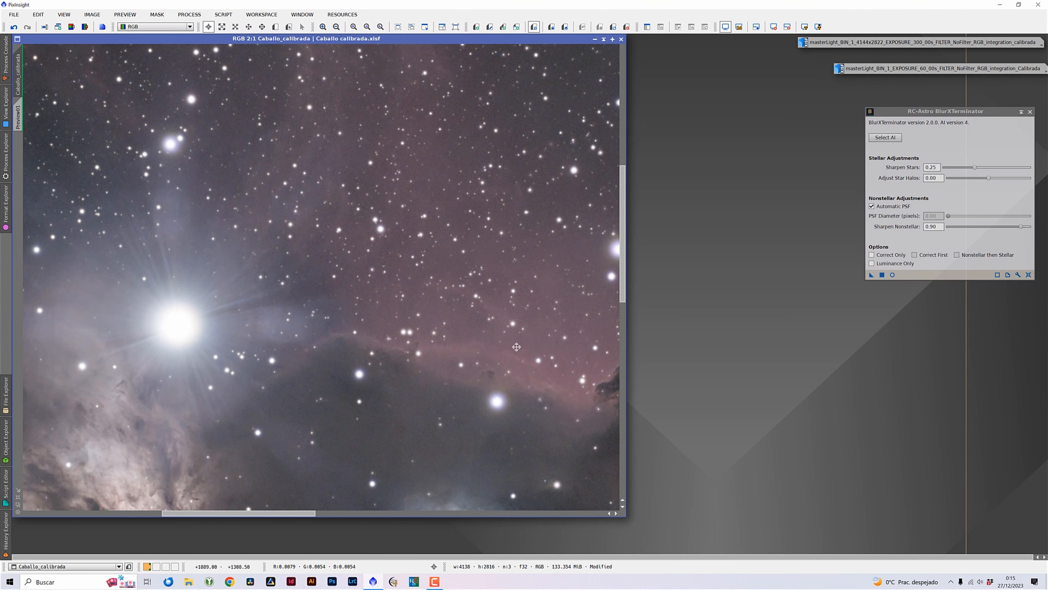
{"action": "key", "text": "space"}
{"action": "left_click_drag", "start_coordinate": [203, 166], "coordinate": [701, 551]}
{"action": "left_click_drag", "start_coordinate": [488, 279], "coordinate": [523, 370]}
{"action": "key", "text": "space"}
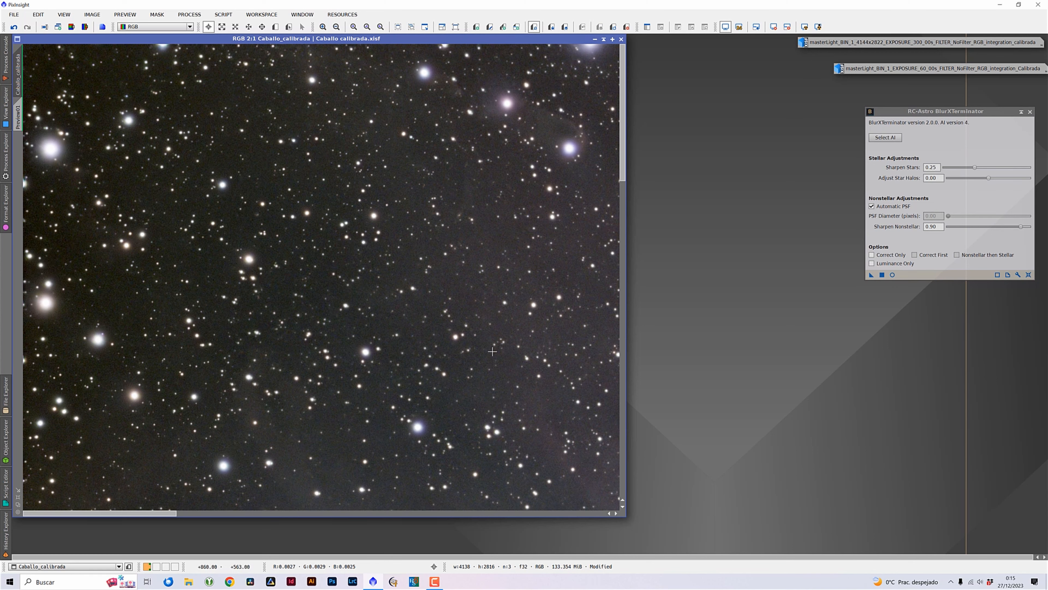
{"action": "key", "text": "ctrl+z"}
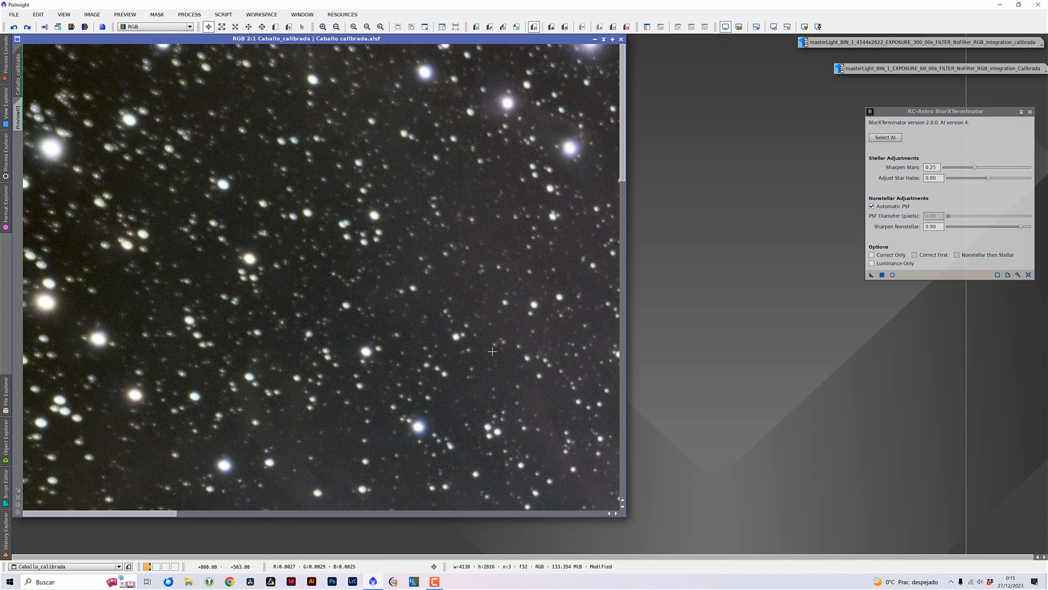
{"action": "key", "text": "ctrl+y"}
{"action": "key", "text": "ctrl+z"}
{"action": "key", "text": "ctrl+y"}
{"action": "key", "text": "ctrl+z"}
{"action": "key", "text": "ctrl+y"}
{"action": "key", "text": "ctrl+z"}
{"action": "key", "text": "ctrl+y"}
{"action": "key", "text": "ctrl+z"}
{"action": "key", "text": "ctrl+y"}
{"action": "key", "text": "ctrl+z"}
{"action": "key", "text": "ctrl+y"}
{"action": "key", "text": "ctrl+z"}
{"action": "key", "text": "ctrl+y"}
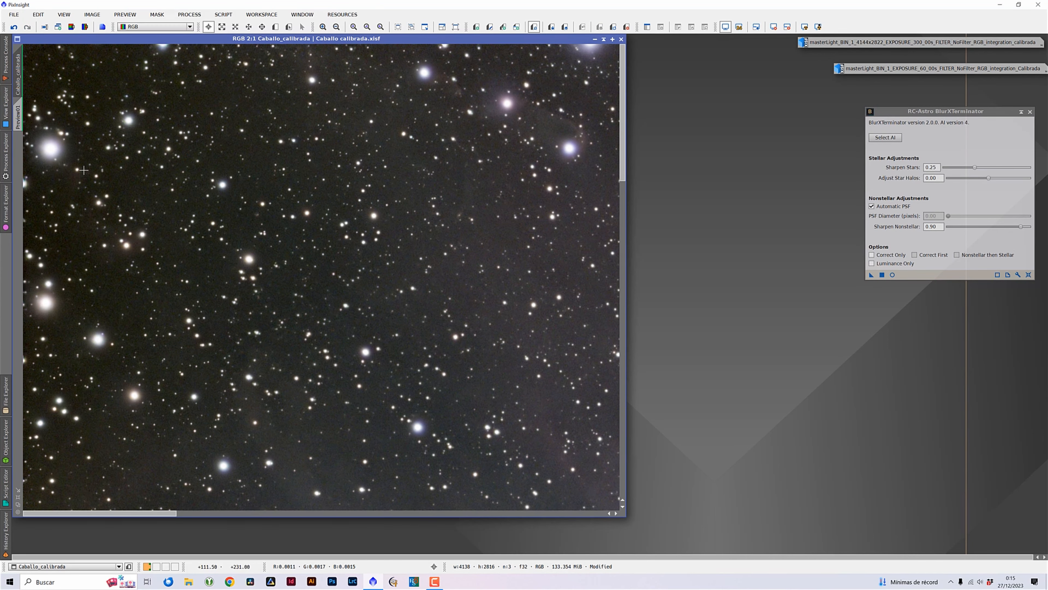
Compare the Horsehead and the blue reflection nebula together with and without BlurXTerminator at 2:1, leaving the process applied
{"action": "scroll", "coordinate": [83, 170], "scroll_direction": "down", "scroll_amount": 1}
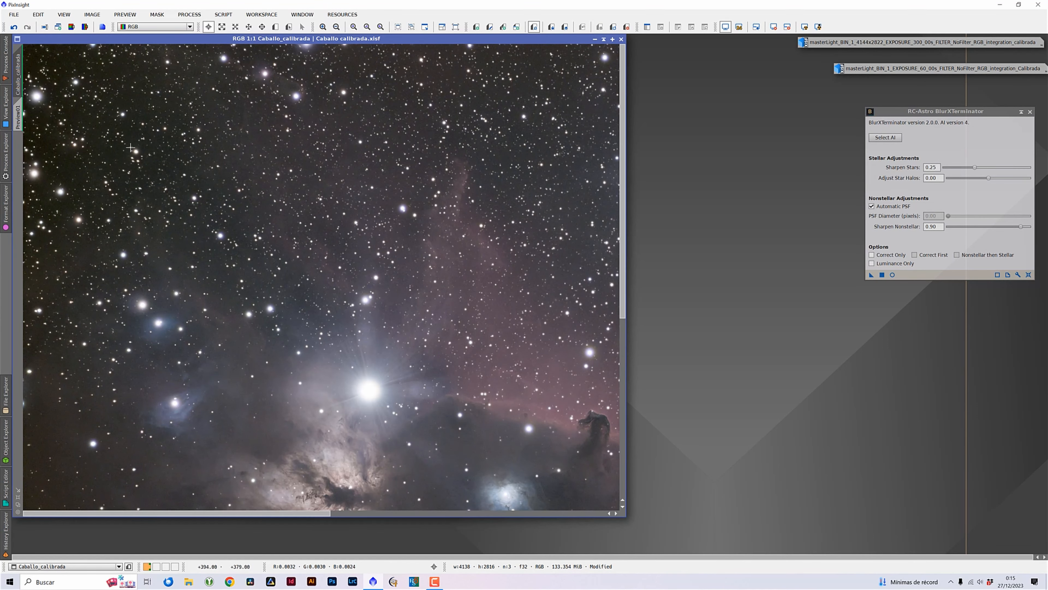
{"action": "left_click_drag", "start_coordinate": [289, 489], "coordinate": [314, 250]}
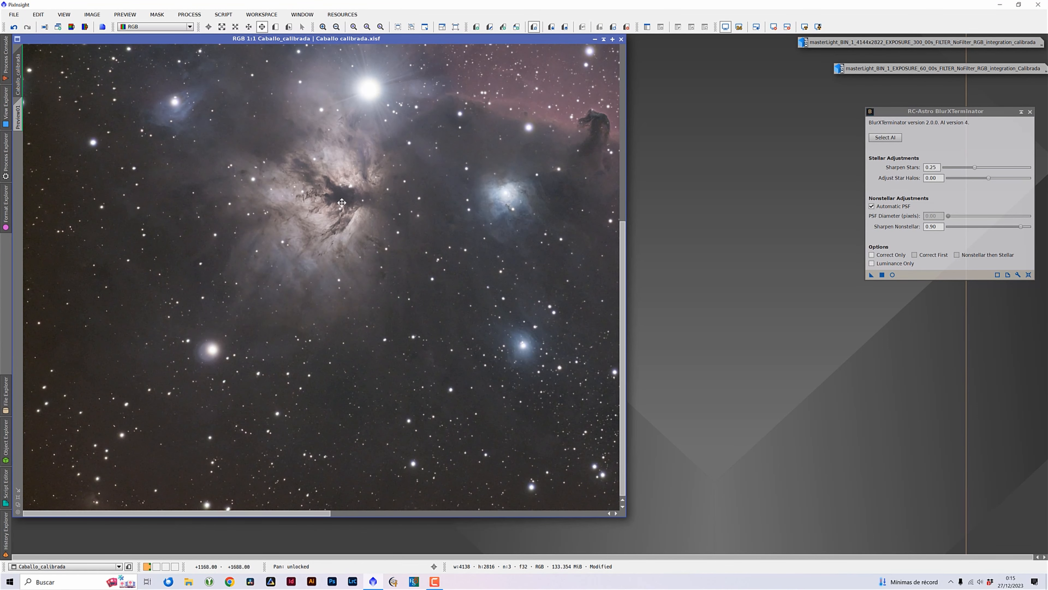
{"action": "left_click_drag", "start_coordinate": [389, 303], "coordinate": [233, 398]}
{"action": "left_click_drag", "start_coordinate": [379, 376], "coordinate": [393, 433]}
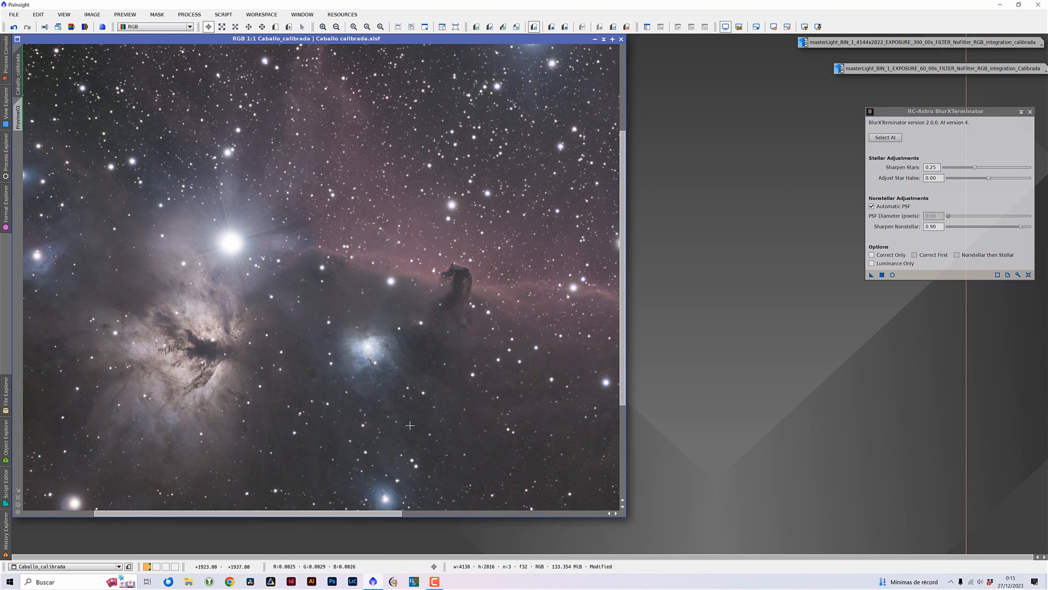
{"action": "scroll", "coordinate": [410, 425], "scroll_direction": "up", "scroll_amount": 1}
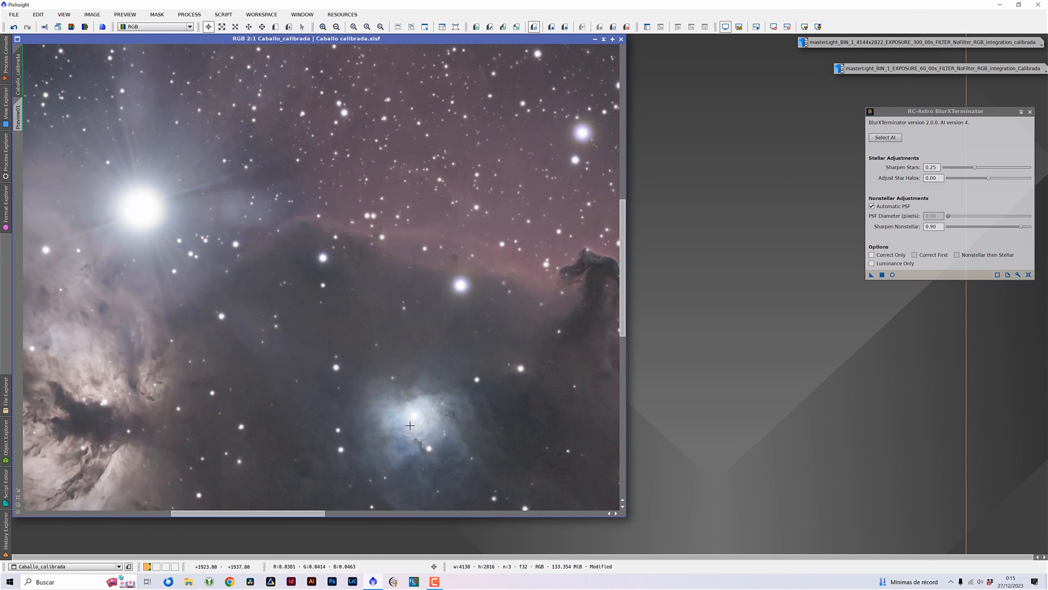
{"action": "left_click_drag", "start_coordinate": [372, 421], "coordinate": [249, 332]}
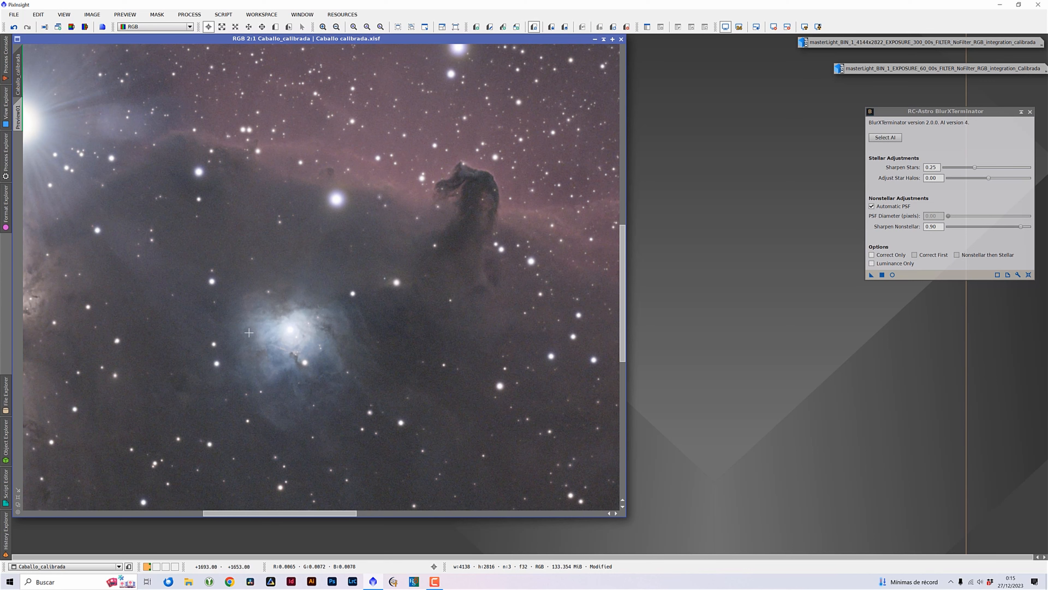
{"action": "key", "text": "ctrl+z"}
{"action": "key", "text": "ctrl+y"}
{"action": "key", "text": "ctrl+z"}
{"action": "key", "text": "ctrl+y"}
Minimize Caballo_calibrada and restore the 60-second masterLight image of the Orion Nebula
{"action": "scroll", "coordinate": [249, 332], "scroll_direction": "down", "scroll_amount": 3}
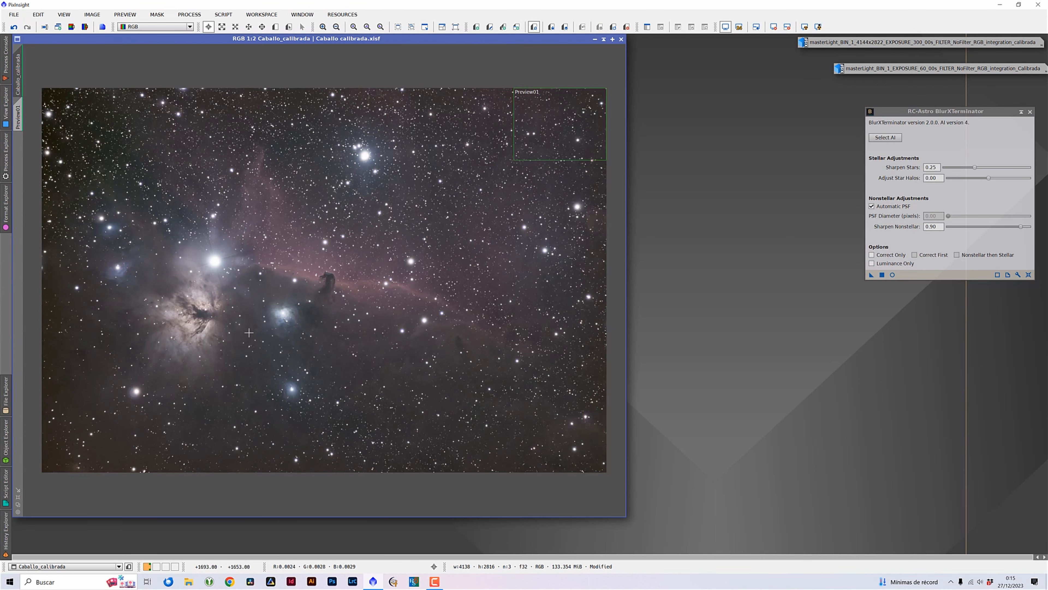
{"action": "left_click", "coordinate": [595, 39]}
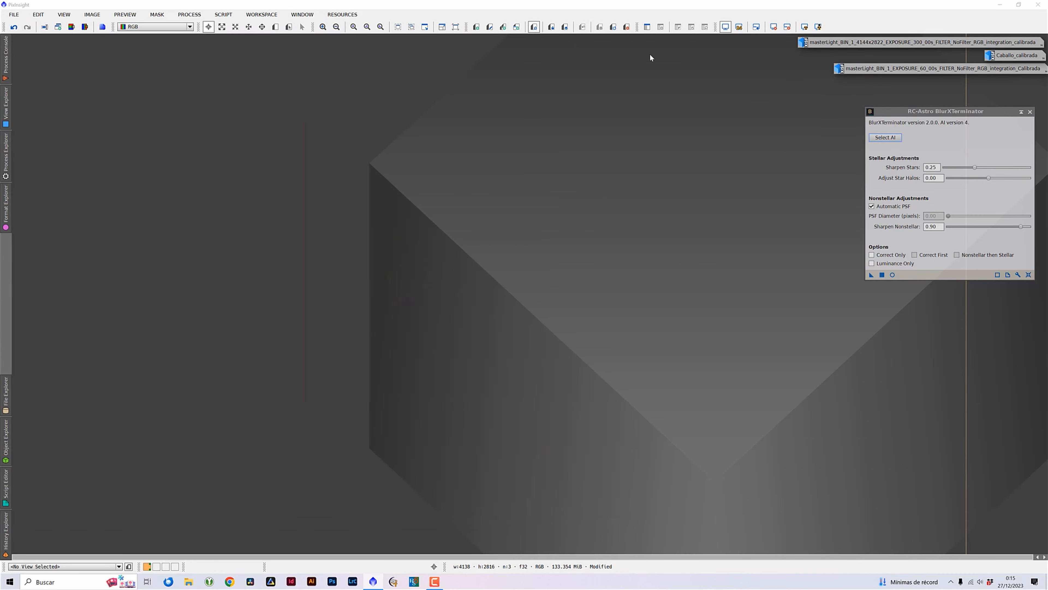
{"action": "double_click", "coordinate": [975, 67]}
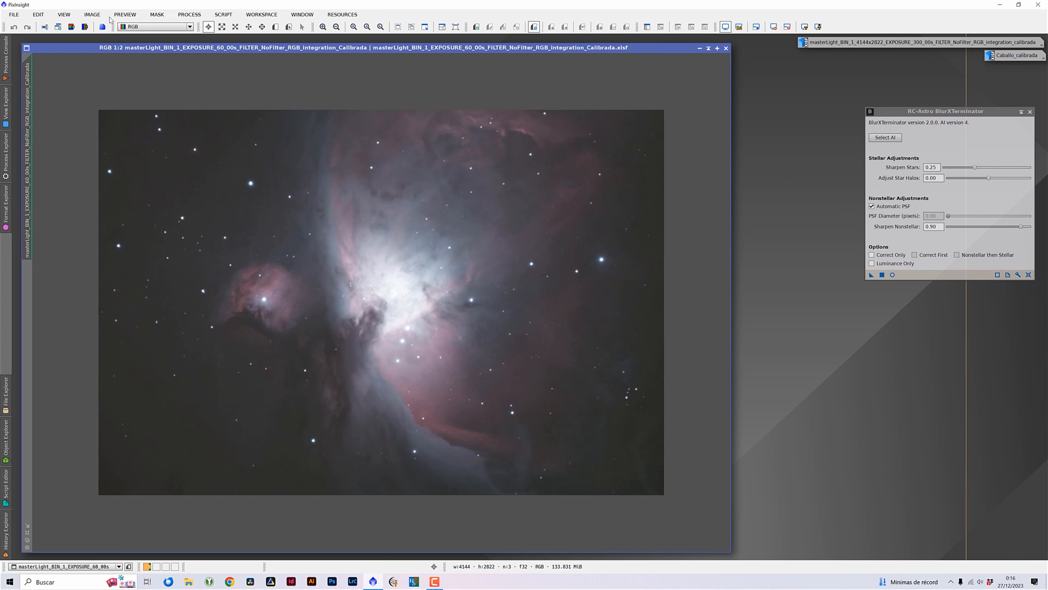
Duplicate the Orion Nebula image and enlarge the clone's window, showing the clone at 1:2
{"action": "left_click", "coordinate": [92, 15]}
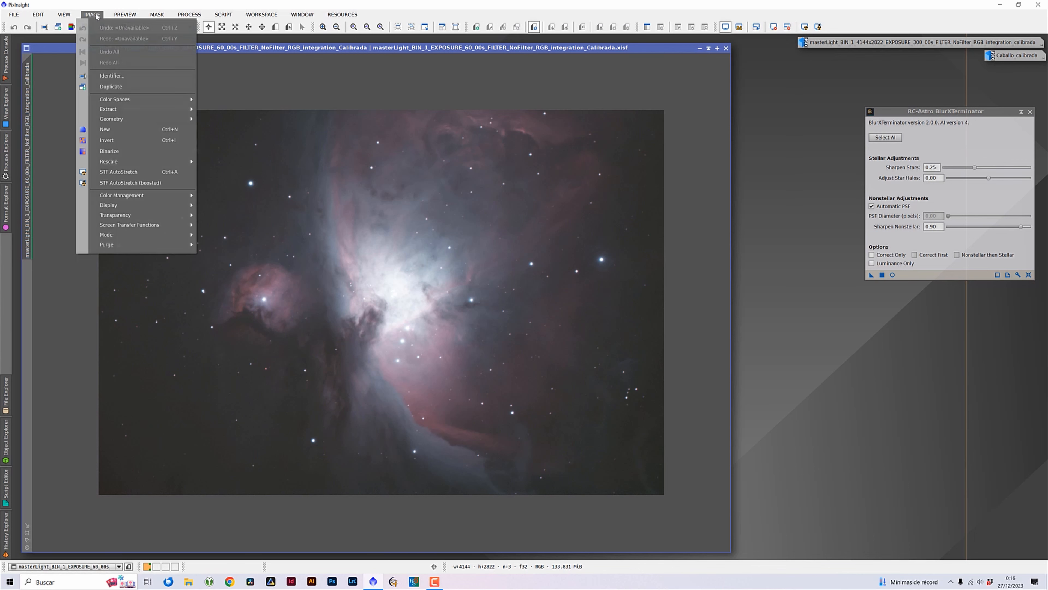
{"action": "left_click", "coordinate": [128, 92]}
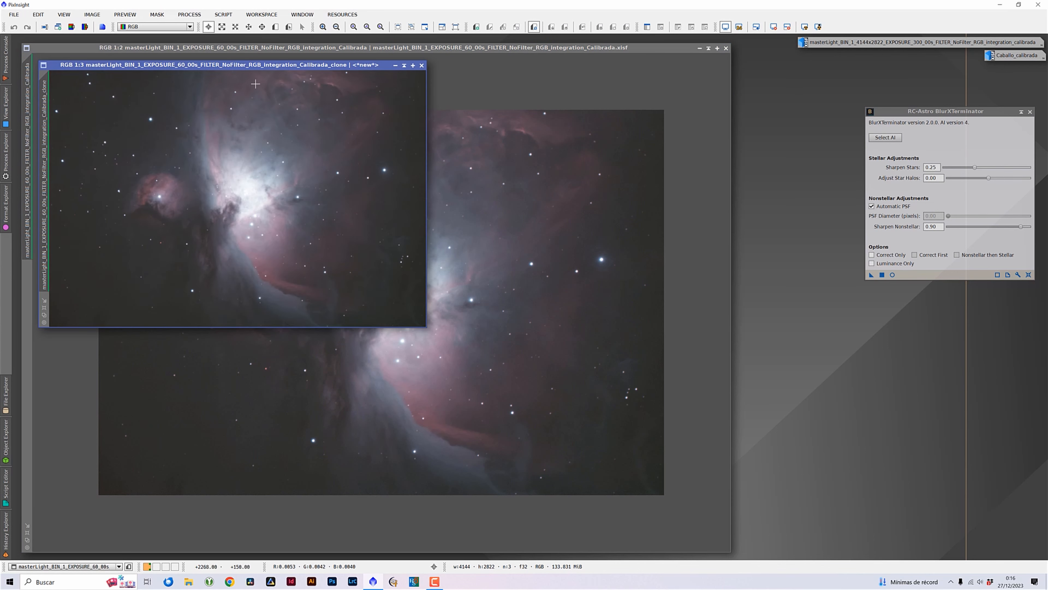
{"action": "left_click_drag", "start_coordinate": [244, 66], "coordinate": [437, 100]}
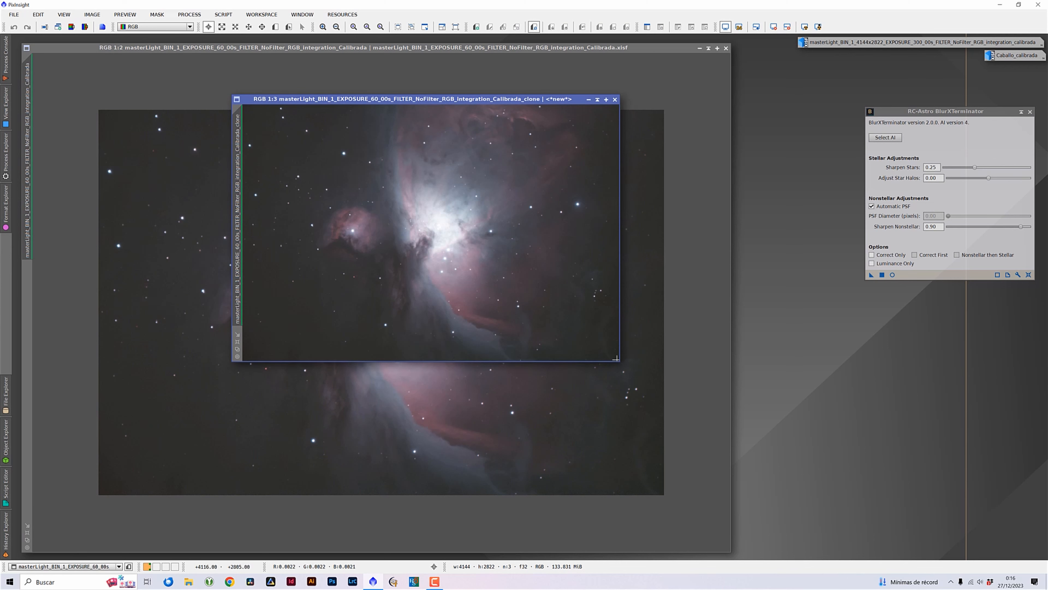
{"action": "mouse_move", "coordinate": [618, 360]}
{"action": "left_mouse_down"}
{"action": "mouse_move", "coordinate": [730, 444]}
{"action": "mouse_move", "coordinate": [800, 519]}
{"action": "left_mouse_up"}
{"action": "left_click_drag", "start_coordinate": [550, 101], "coordinate": [480, 49]}
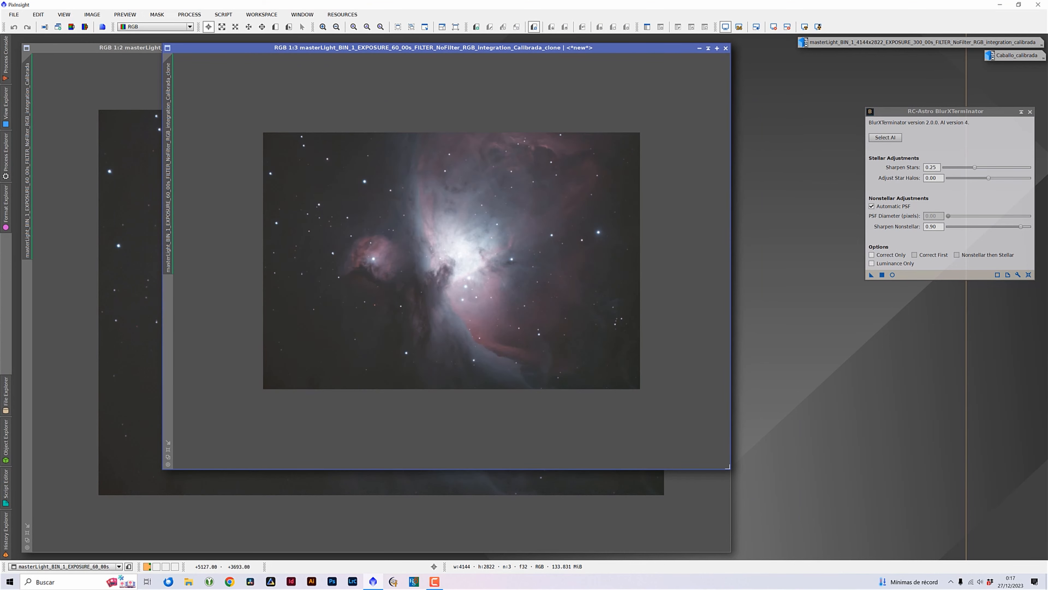
{"action": "mouse_move", "coordinate": [730, 470]}
{"action": "left_mouse_down"}
{"action": "mouse_move", "coordinate": [783, 544]}
{"action": "mouse_move", "coordinate": [808, 551]}
{"action": "left_mouse_up"}
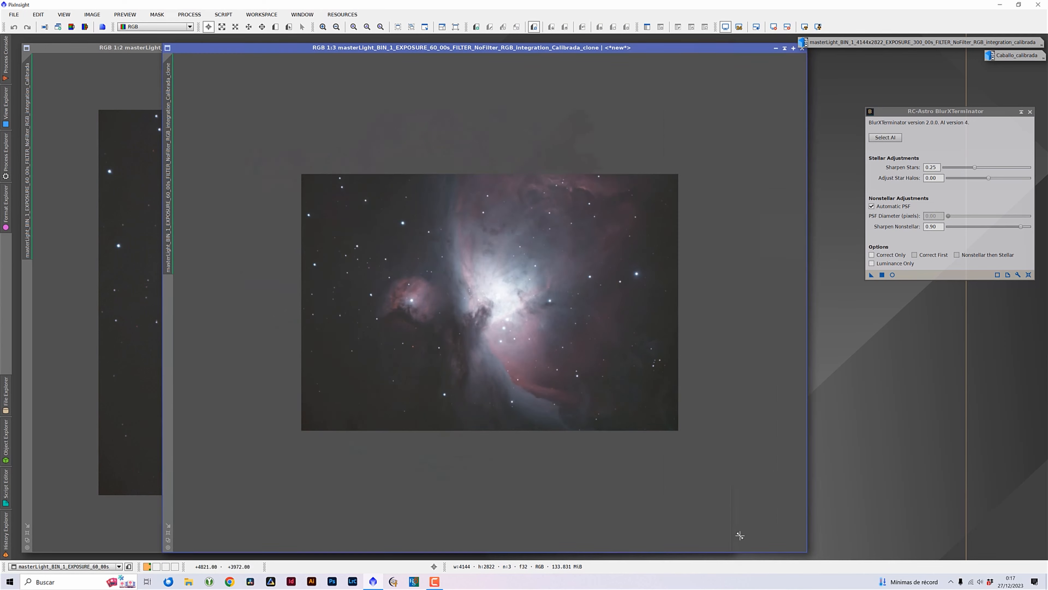
{"action": "scroll", "coordinate": [739, 535], "scroll_direction": "up", "scroll_amount": 1}
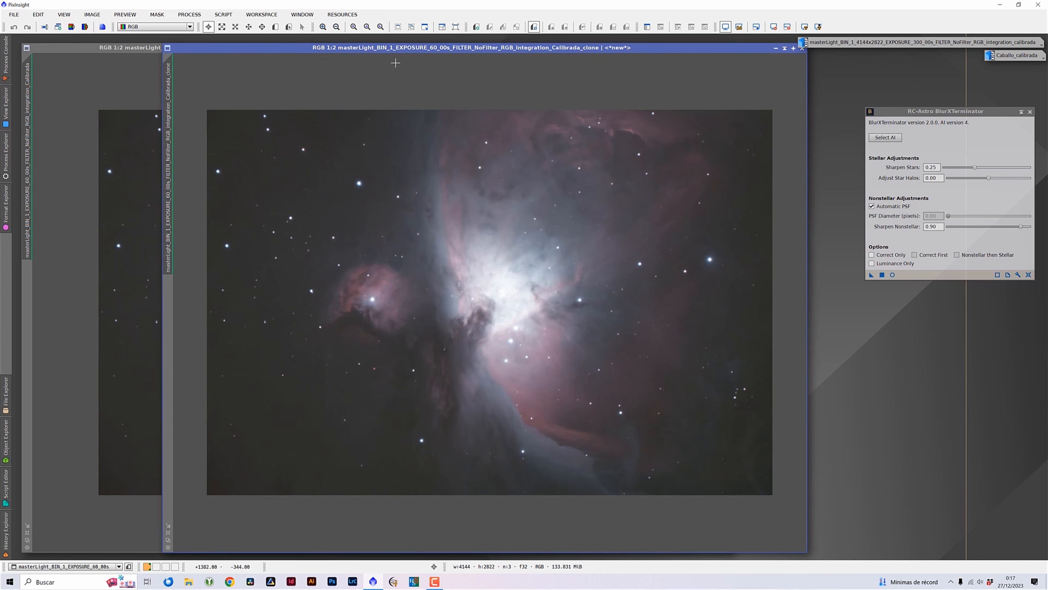
Minimize the clone out of the way and apply BlurXTerminator with the BlurXTerminator.2.pb AI file to the original Orion image
{"action": "left_click", "coordinate": [776, 48]}
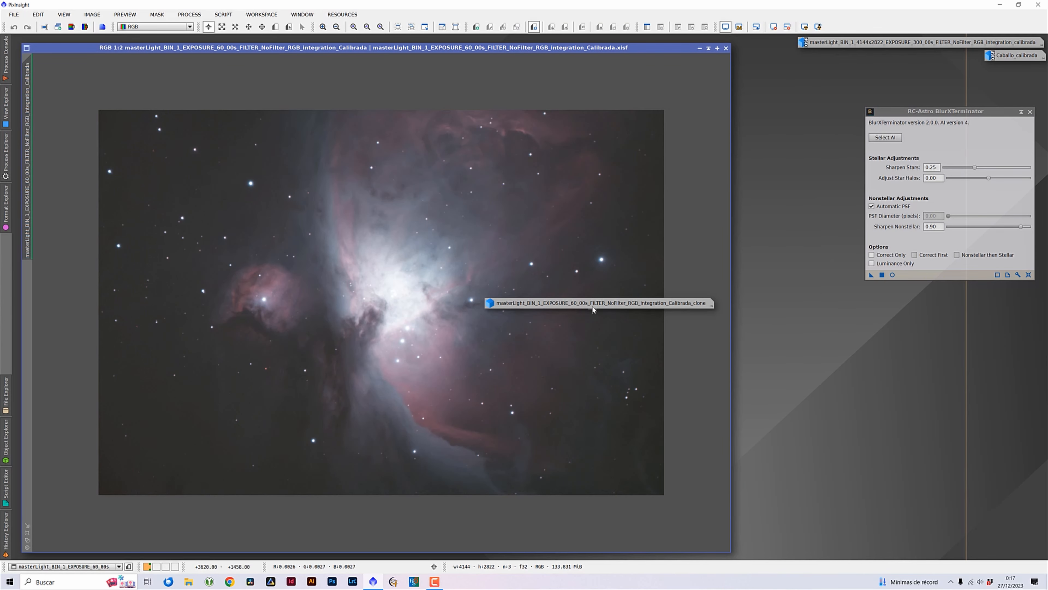
{"action": "left_click_drag", "start_coordinate": [591, 307], "coordinate": [951, 327]}
{"action": "left_click", "coordinate": [885, 137]}
{"action": "left_click", "coordinate": [768, 173]}
{"action": "left_click", "coordinate": [975, 455]}
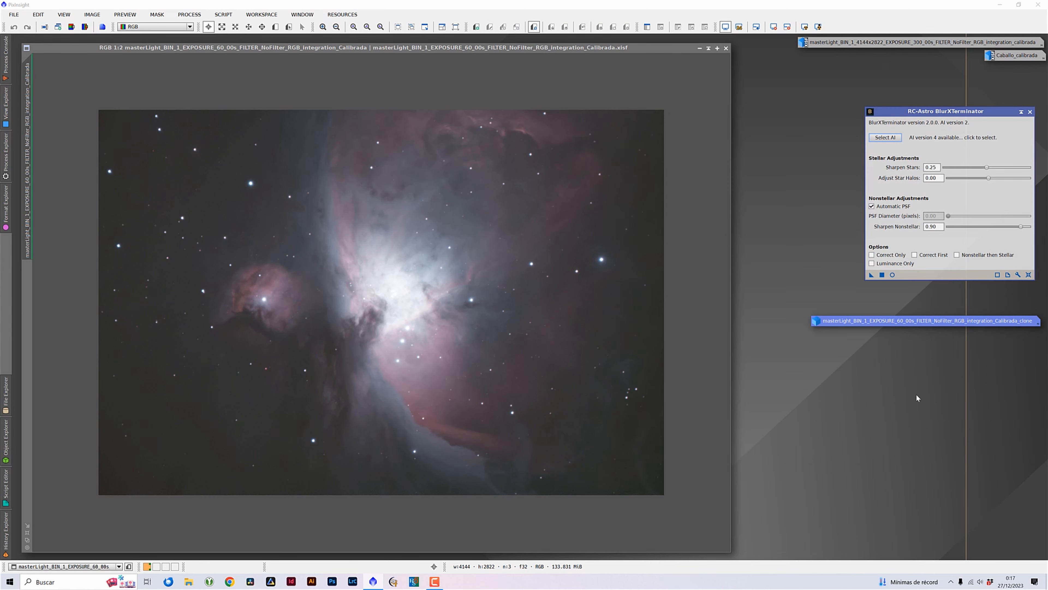
{"action": "left_click_drag", "start_coordinate": [871, 275], "coordinate": [487, 306]}
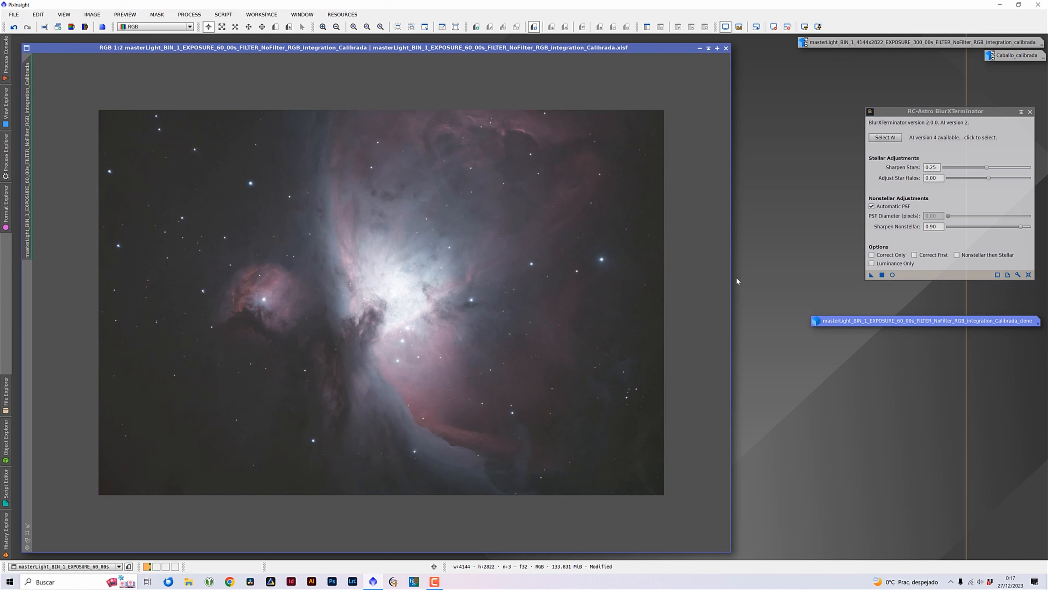
Restore the Orion clone and apply BlurXTerminator to it with the BlurXTerminator.4.pb AI file
{"action": "double_click", "coordinate": [859, 320]}
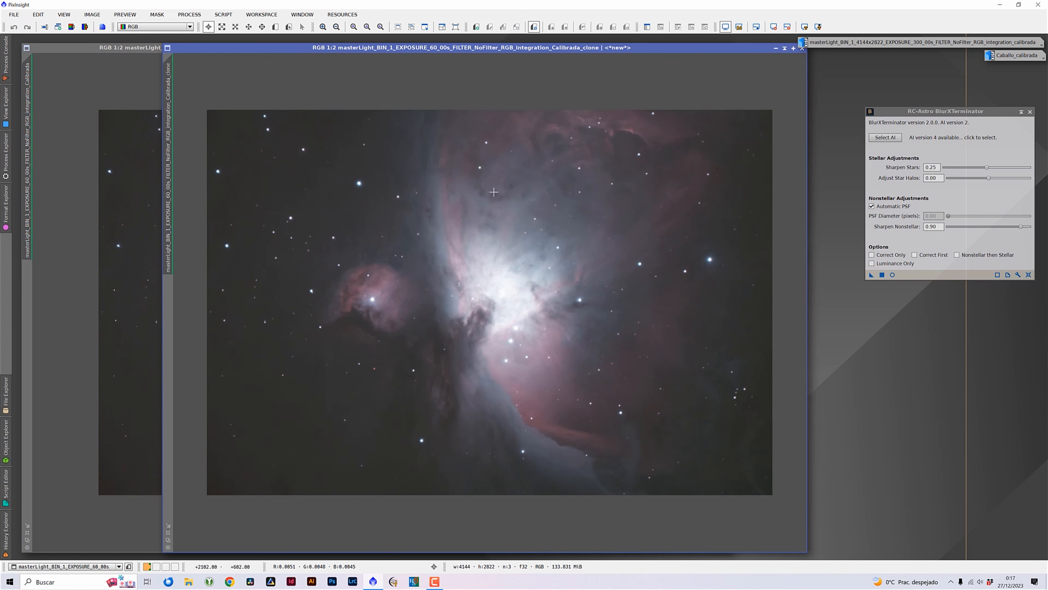
{"action": "left_click", "coordinate": [885, 137]}
{"action": "left_click", "coordinate": [770, 181]}
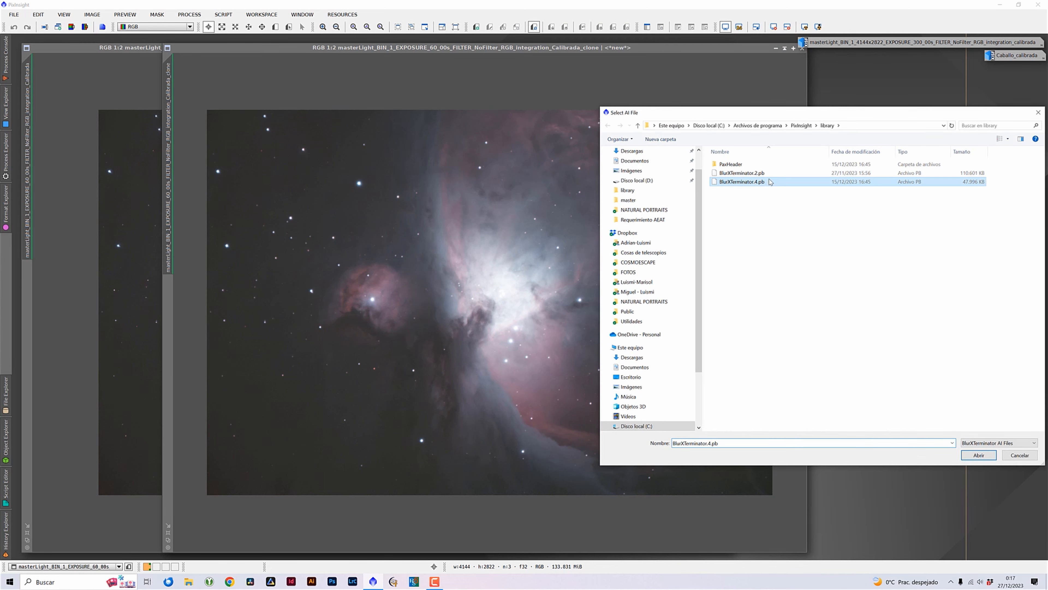
{"action": "left_click", "coordinate": [978, 455]}
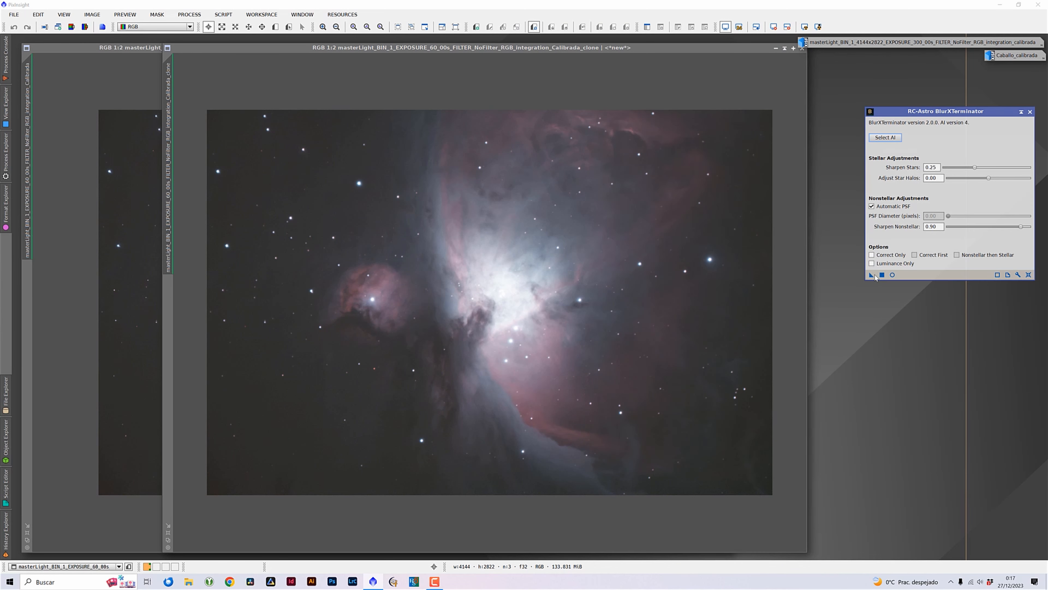
{"action": "left_click_drag", "start_coordinate": [871, 276], "coordinate": [533, 290]}
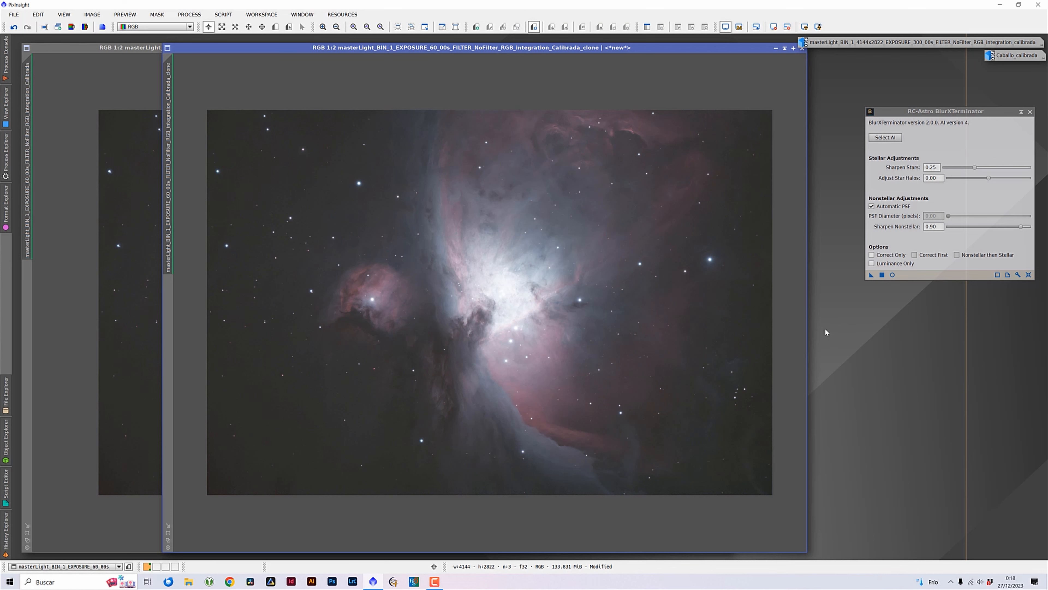
Narrow the two Orion image windows and arrange the AI version 4 clone beside the AI version 2 original
{"action": "left_click_drag", "start_coordinate": [809, 324], "coordinate": [487, 326]}
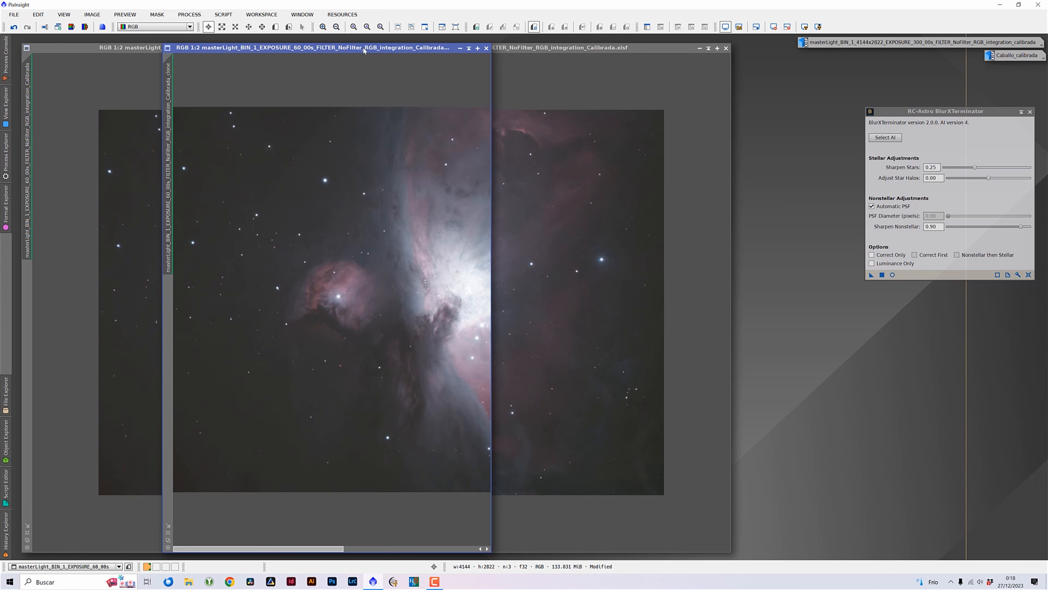
{"action": "left_click_drag", "start_coordinate": [364, 49], "coordinate": [763, 50]}
{"action": "left_click", "coordinate": [470, 48]}
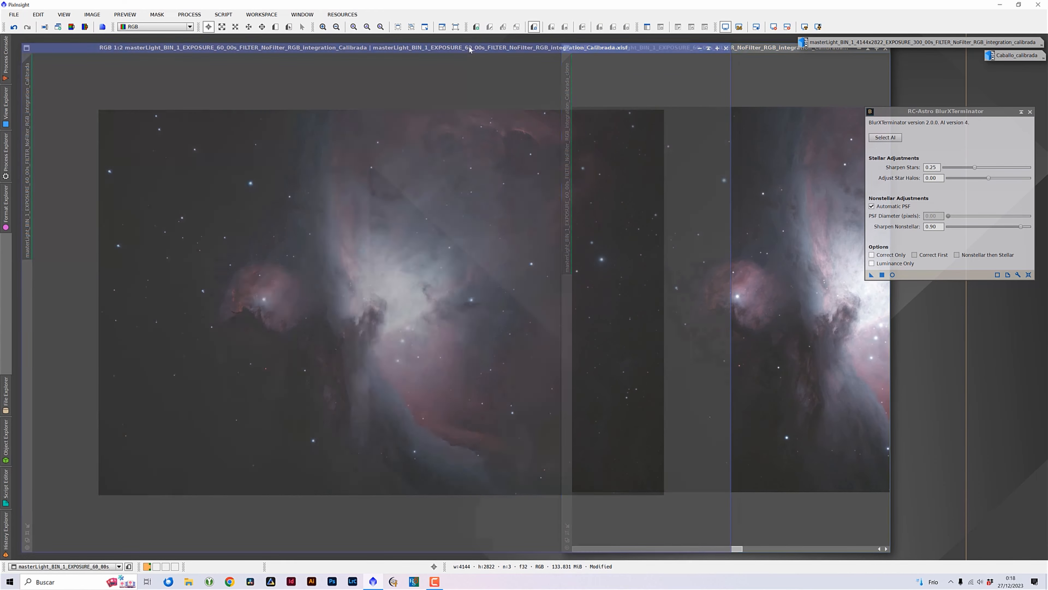
{"action": "left_click_drag", "start_coordinate": [734, 233], "coordinate": [425, 241]}
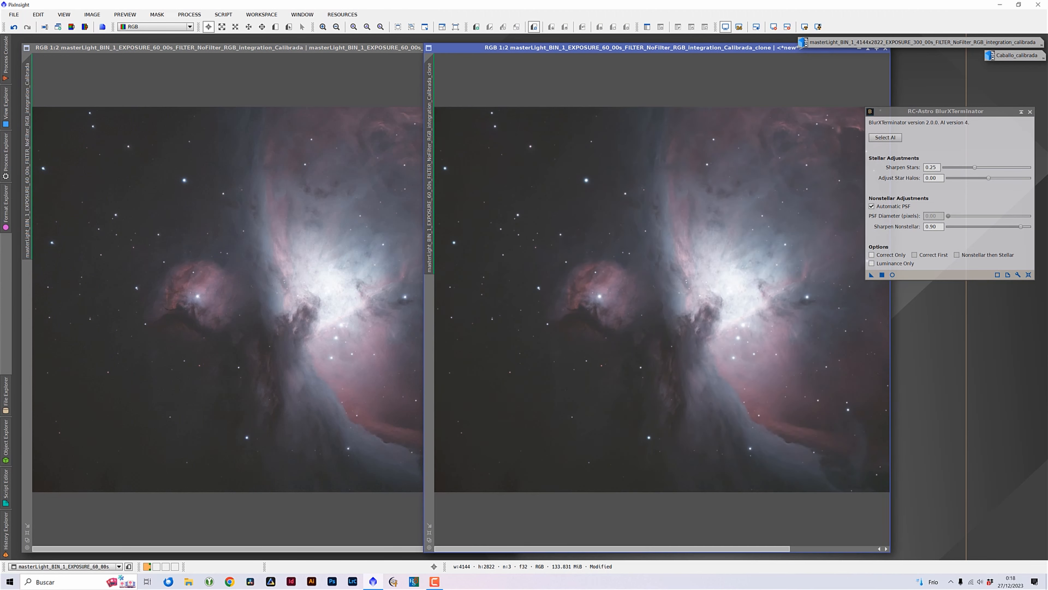
Show the original Orion image at 1:1, centred on the nebula's bright core
{"action": "left_click", "coordinate": [300, 50]}
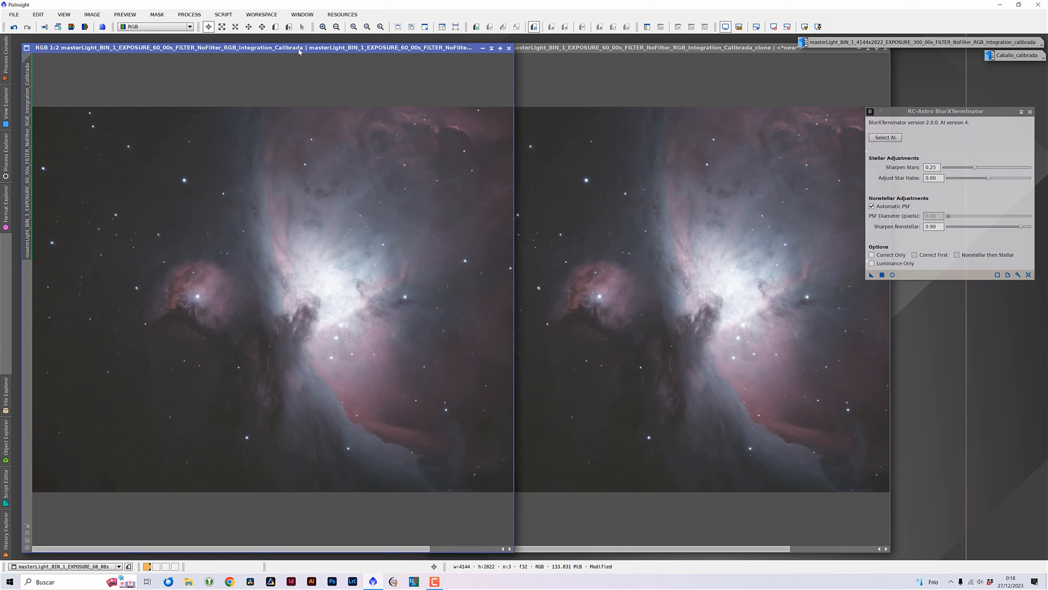
{"action": "key", "text": "ctrl+plus"}
{"action": "key", "text": "ctrl+plus"}
{"action": "key", "text": "ctrl+minus"}
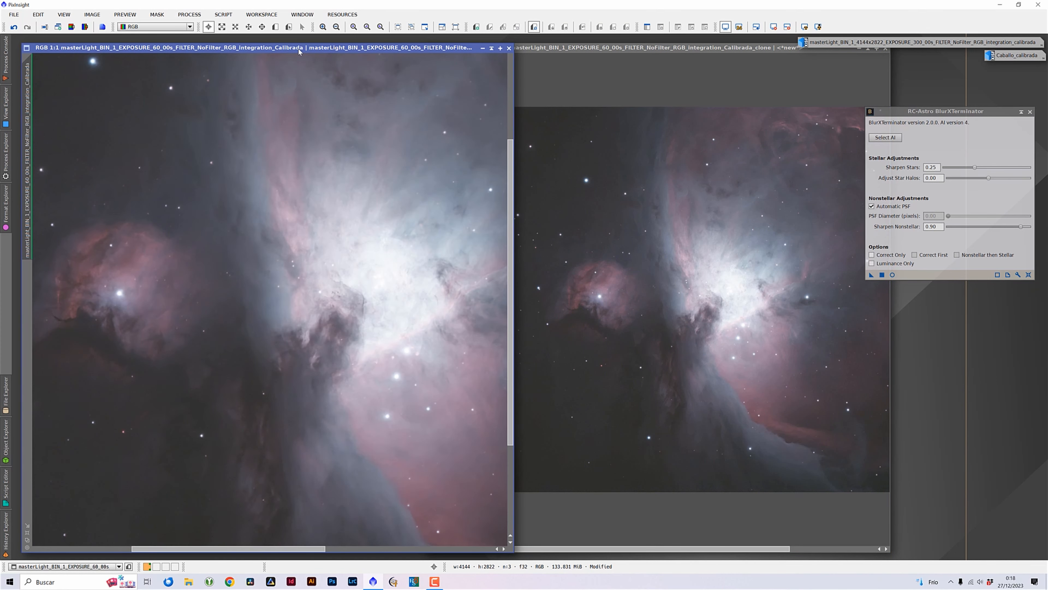
{"action": "left_click", "coordinate": [262, 27]}
{"action": "left_click_drag", "start_coordinate": [377, 372], "coordinate": [273, 377]}
{"action": "key", "text": "alt+r"}
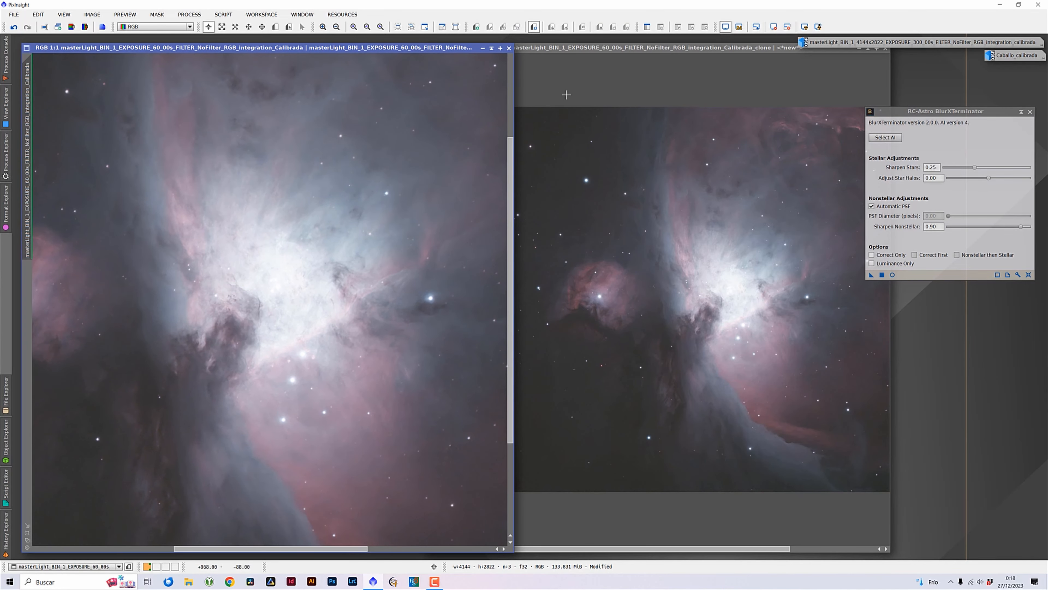
Show the Orion clone at 1:1 on the same core area to compare it with the original
{"action": "left_click", "coordinate": [587, 49]}
{"action": "key", "text": "ctrl+1"}
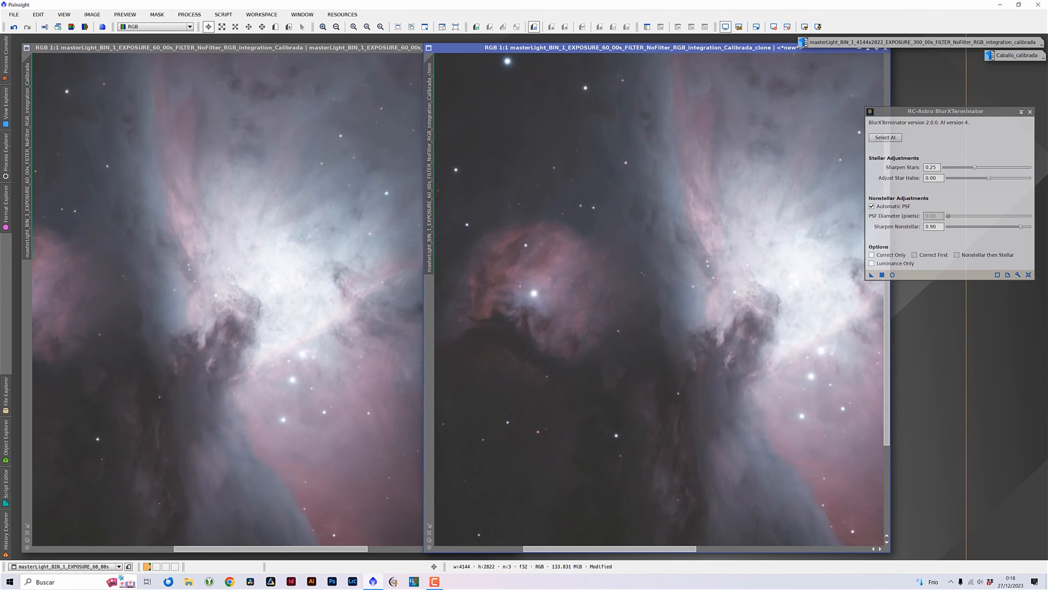
{"action": "key", "text": "alt+p"}
{"action": "left_click_drag", "start_coordinate": [694, 383], "coordinate": [565, 390]}
{"action": "left_click_drag", "start_coordinate": [636, 421], "coordinate": [631, 420]}
{"action": "key", "text": "alt+r"}
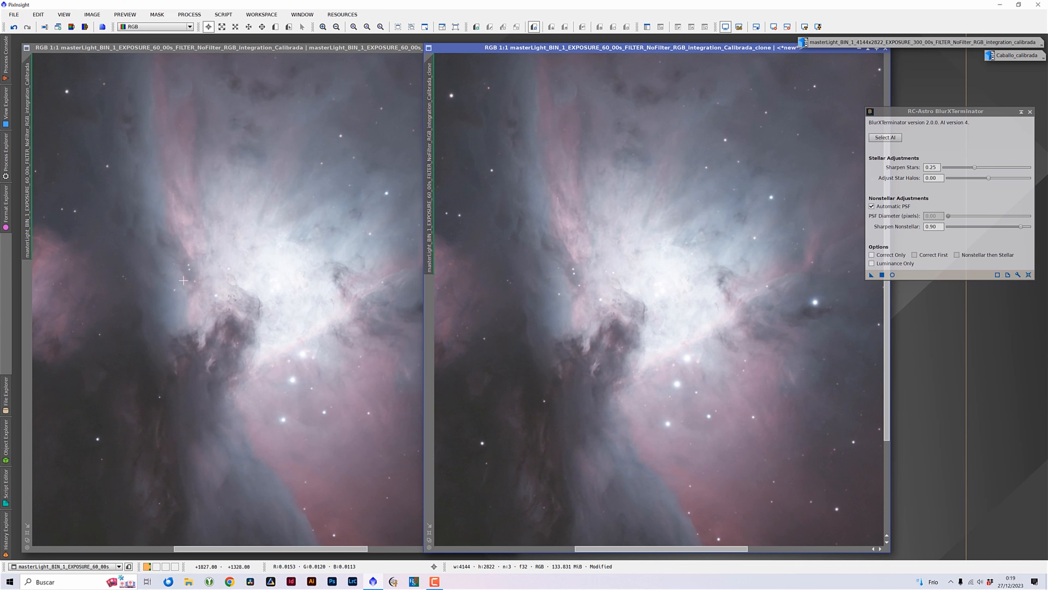
Enlarge the original and clone Orion images to 2:1 and line up both views on the nebula's bright core
{"action": "left_click", "coordinate": [190, 49]}
{"action": "key", "text": "ctrl+plus"}
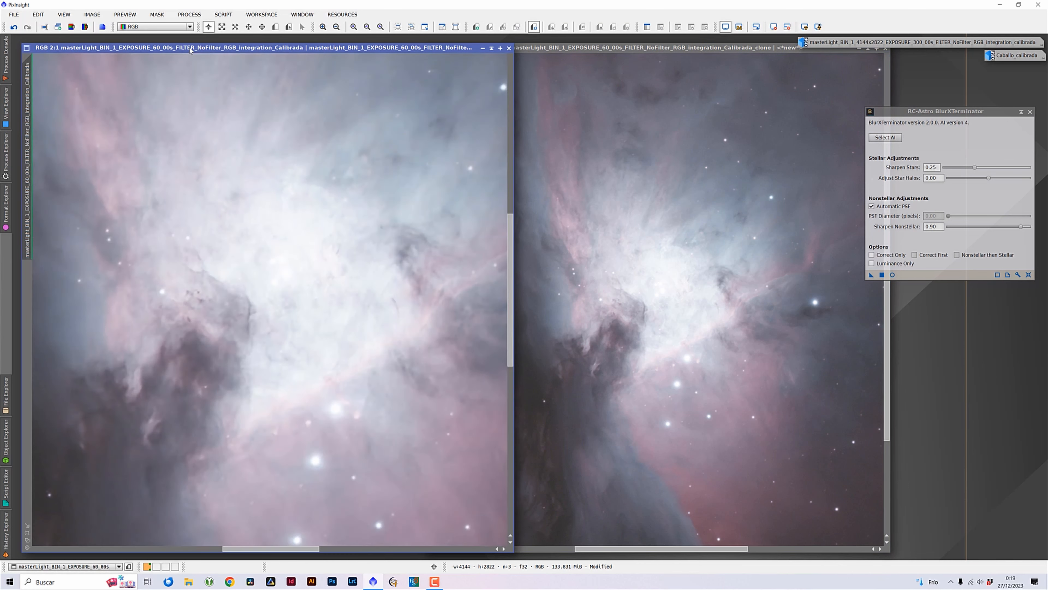
{"action": "left_click", "coordinate": [549, 47]}
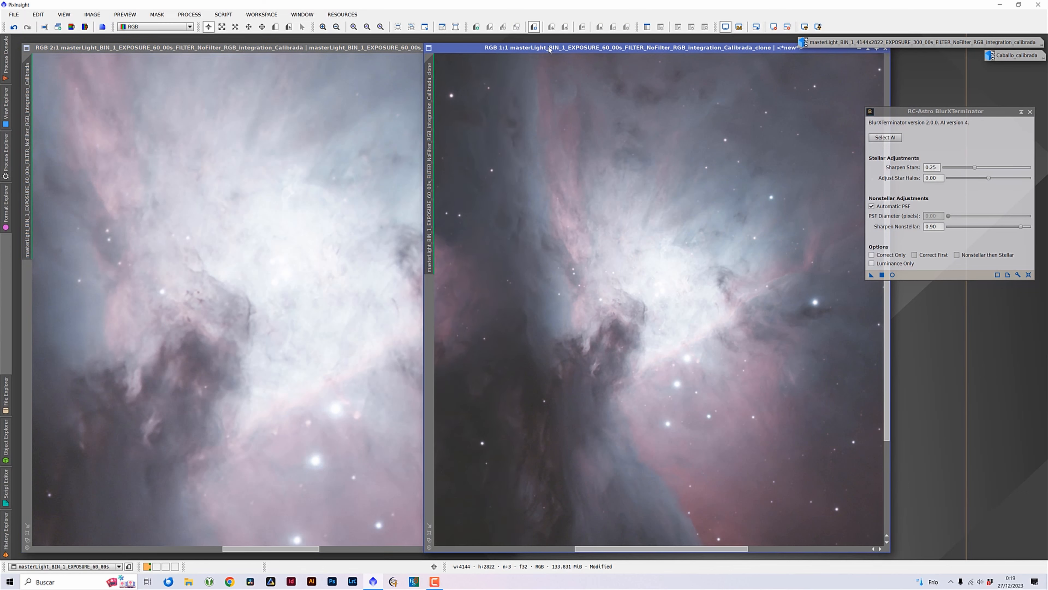
{"action": "key", "text": "ctrl+plus"}
{"action": "left_click_drag", "start_coordinate": [637, 323], "coordinate": [662, 325]}
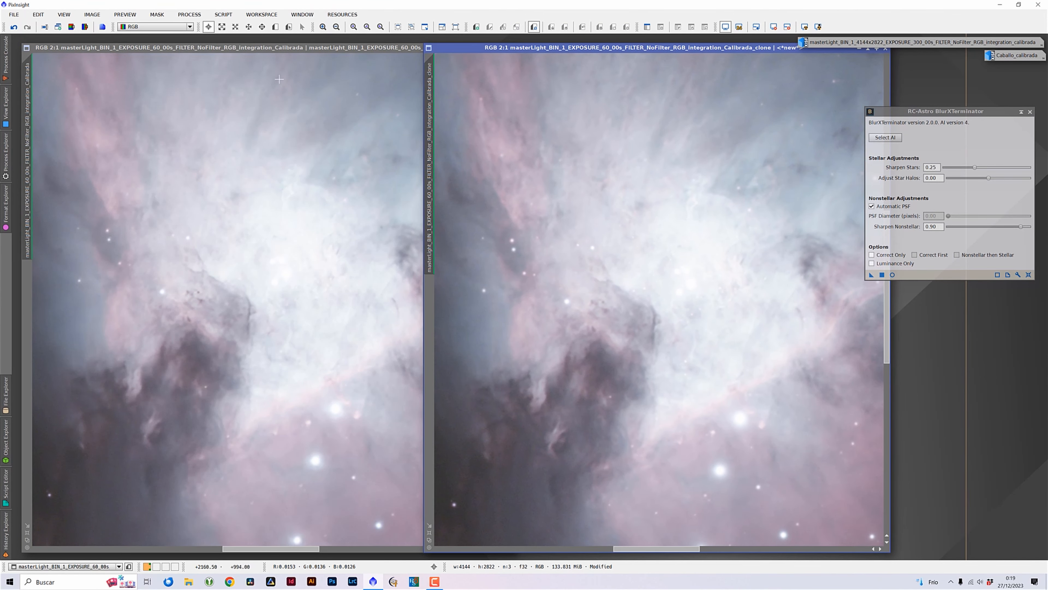
Pan the clone and the original at 2:1 to compare the dark nebulosity bordering the bright core
{"action": "left_click", "coordinate": [273, 50]}
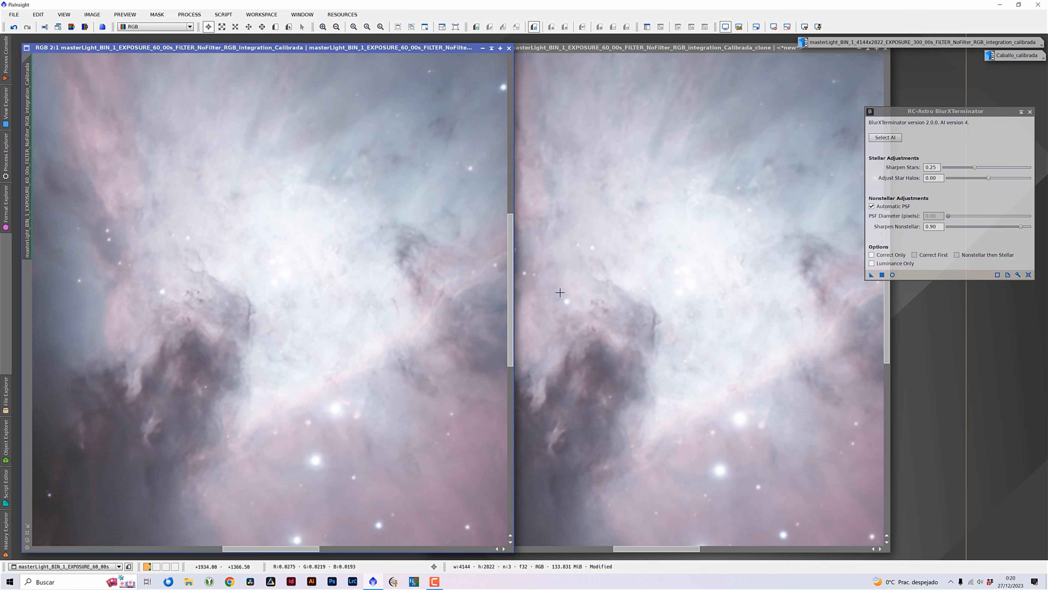
{"action": "key", "text": "space"}
{"action": "left_click", "coordinate": [553, 49]}
{"action": "key", "text": "space"}
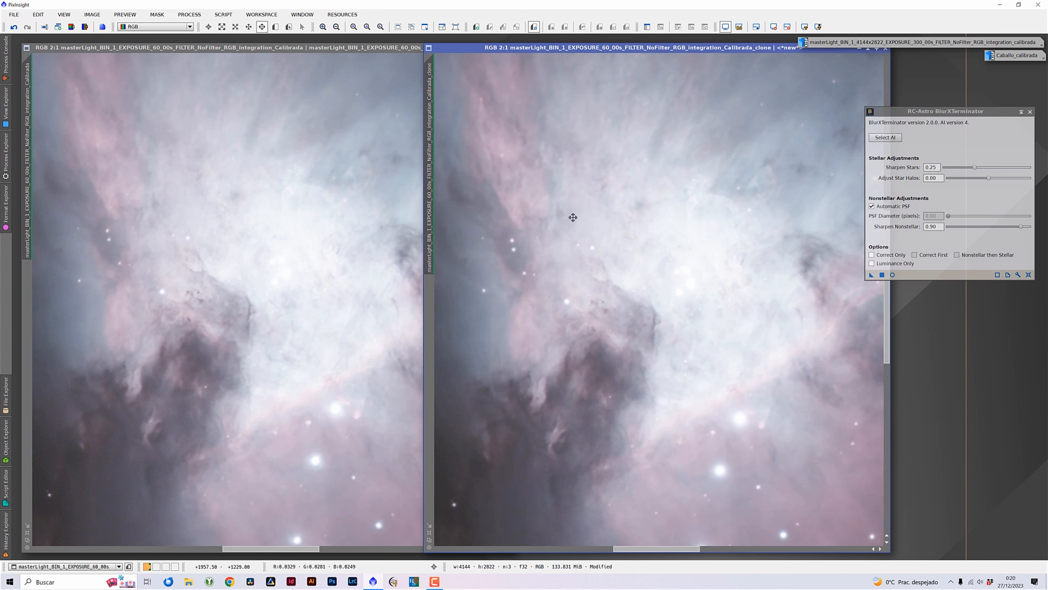
{"action": "mouse_move", "coordinate": [551, 266]}
{"action": "left_mouse_down"}
{"action": "mouse_move", "coordinate": [658, 272]}
{"action": "mouse_move", "coordinate": [639, 242]}
{"action": "left_mouse_up"}
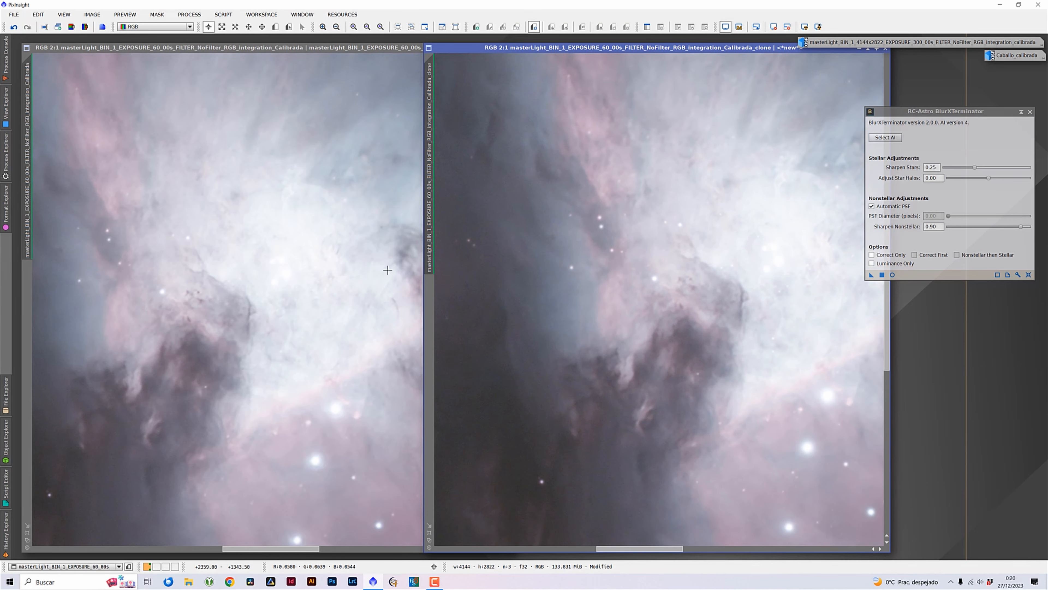
{"action": "left_click", "coordinate": [307, 289]}
{"action": "key", "text": "space"}
{"action": "left_click_drag", "start_coordinate": [250, 279], "coordinate": [389, 287]}
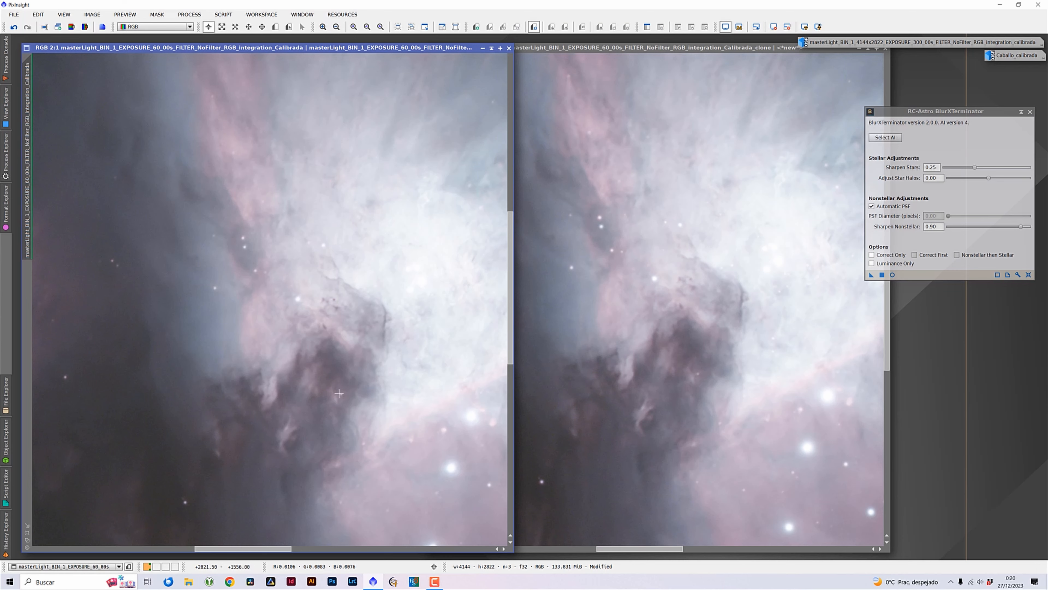
Shift both Orion views back toward the bright stars below the core and compare that area
{"action": "left_click_drag", "start_coordinate": [367, 421], "coordinate": [309, 398]}
{"action": "left_click", "coordinate": [729, 459]}
{"action": "left_click_drag", "start_coordinate": [738, 456], "coordinate": [673, 452]}
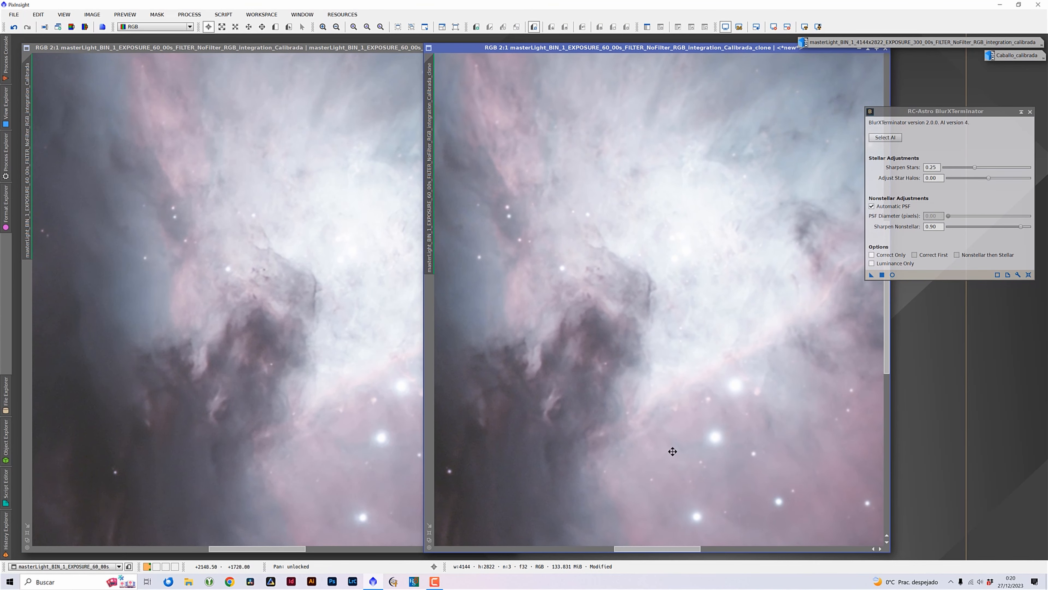